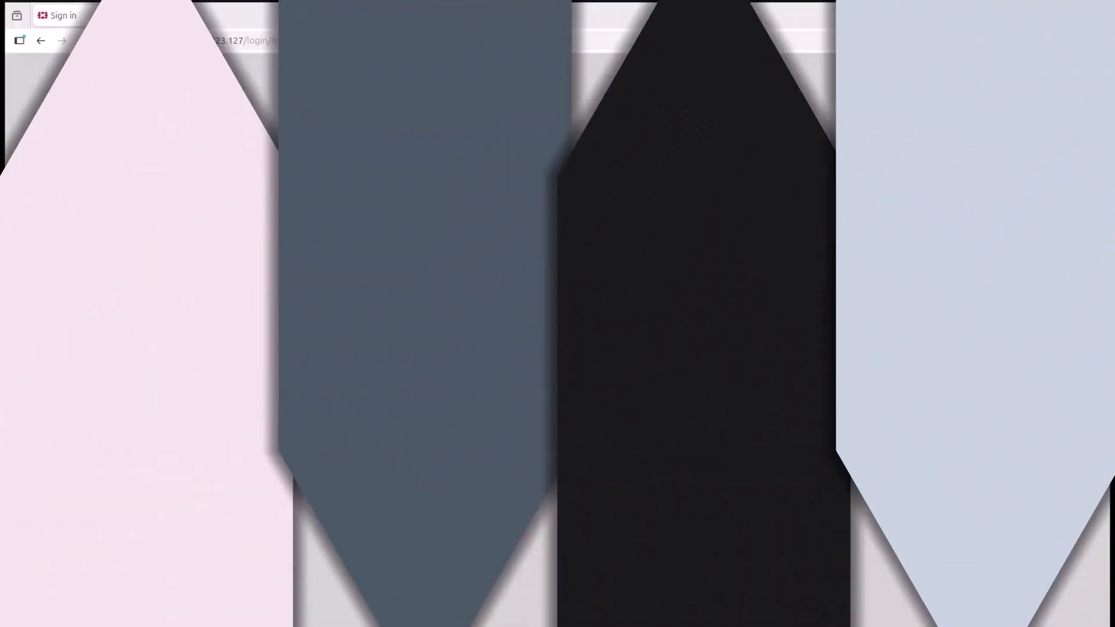
# Step: Sign in to the admin console as admin with the account password
pyautogui.write('admin')
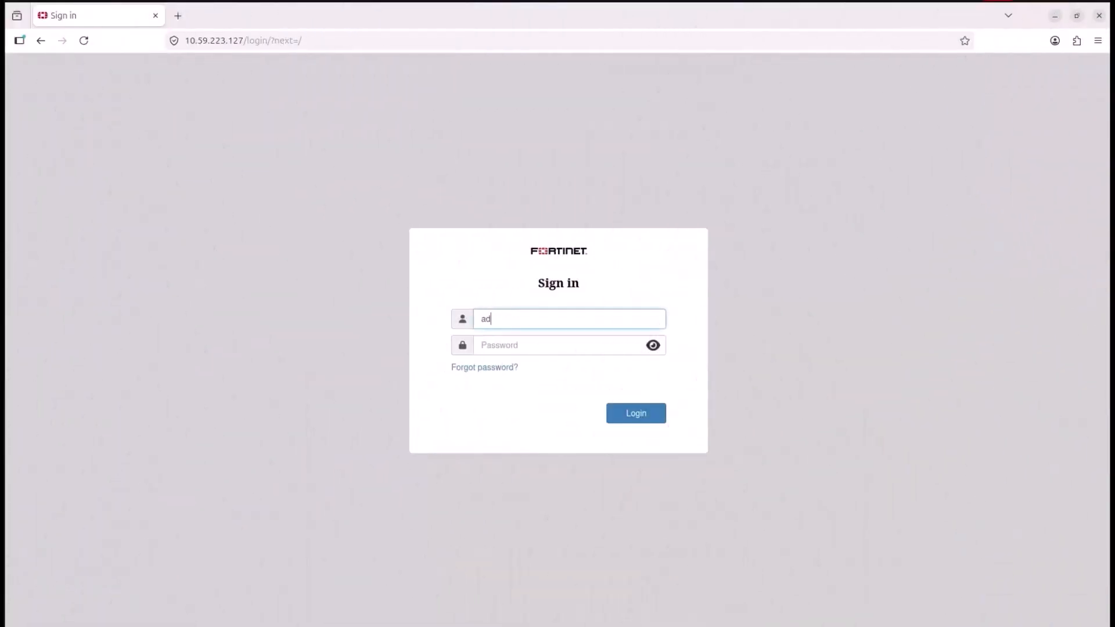
pyautogui.press('Tab')
pyautogui.write('•••••••')
pyautogui.press('Return')
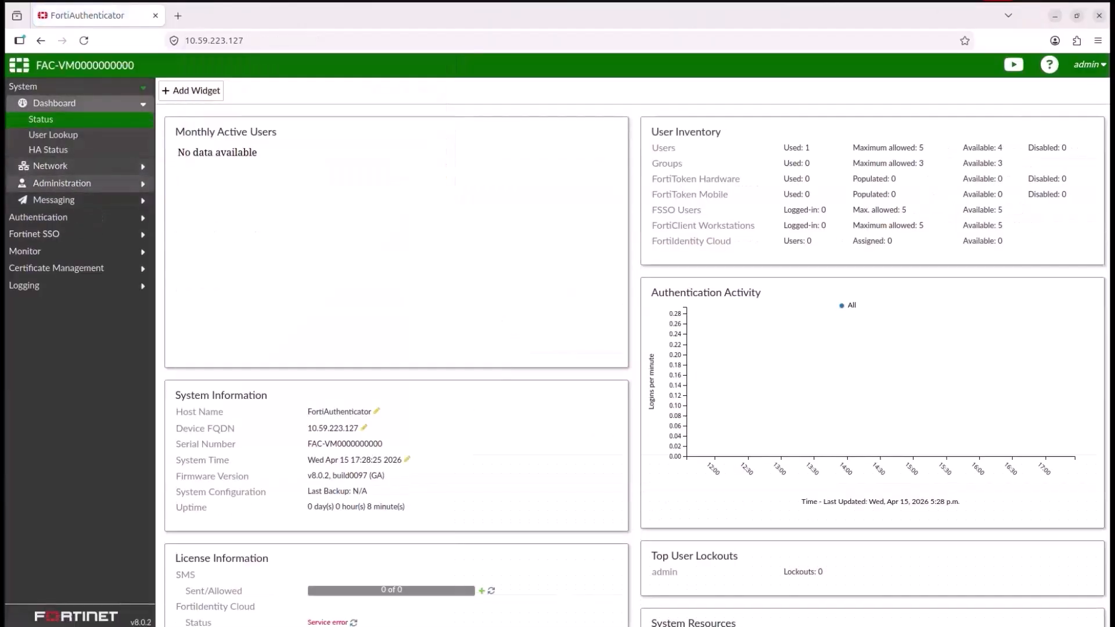
# Step: Start a new local CA certificate and set its certificate ID to SMART_CONNECT_CA
pyautogui.click(38, 217)
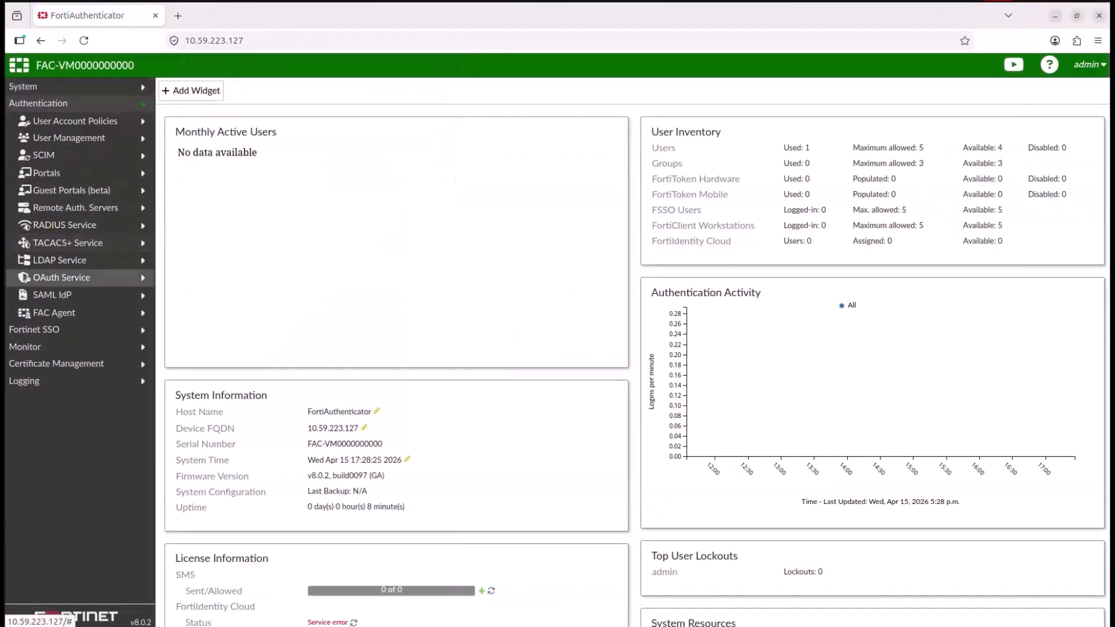
pyautogui.click(56, 363)
pyautogui.click(76, 207)
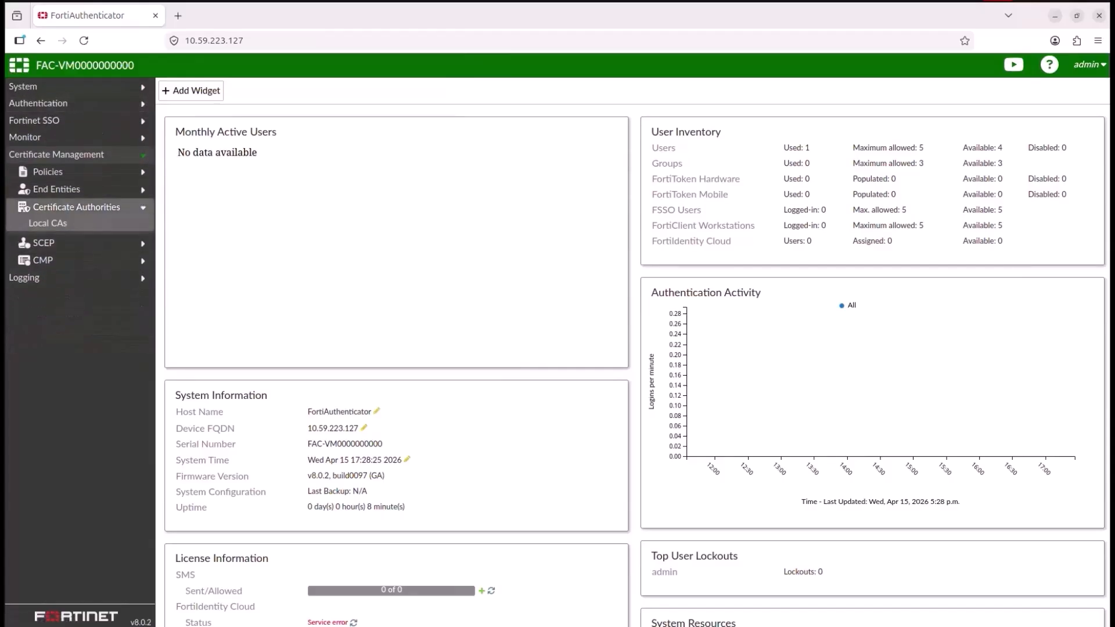
pyautogui.click(48, 223)
pyautogui.click(195, 90)
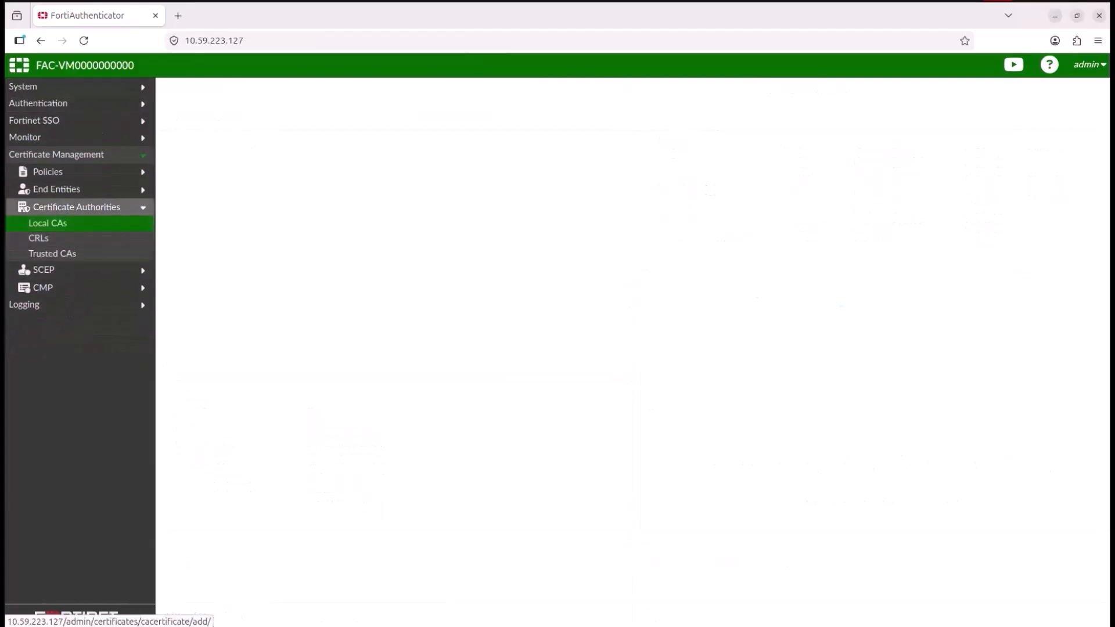
pyautogui.write('SM')
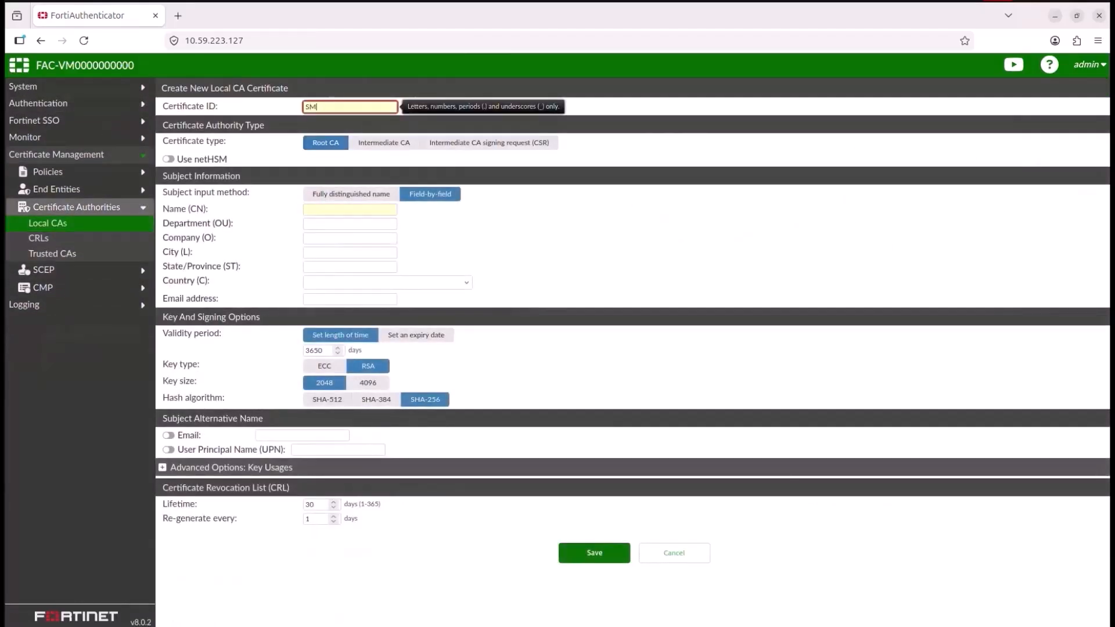
pyautogui.write('ART_CONNECT_CA')
# Step: Set the CA's Name (CN) to SMART_CONNECT_CA and save the root CA certificate
pyautogui.click(350, 209)
pyautogui.write('SMAR')
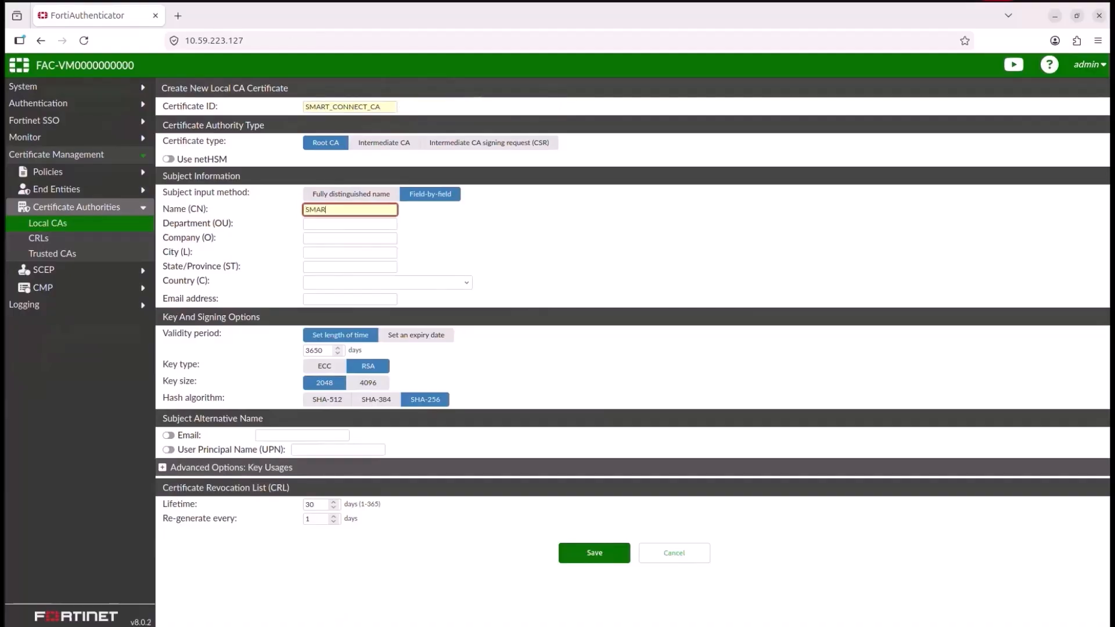
pyautogui.write('T_CONNECT_')
pyautogui.write('CA')
pyautogui.click(595, 553)
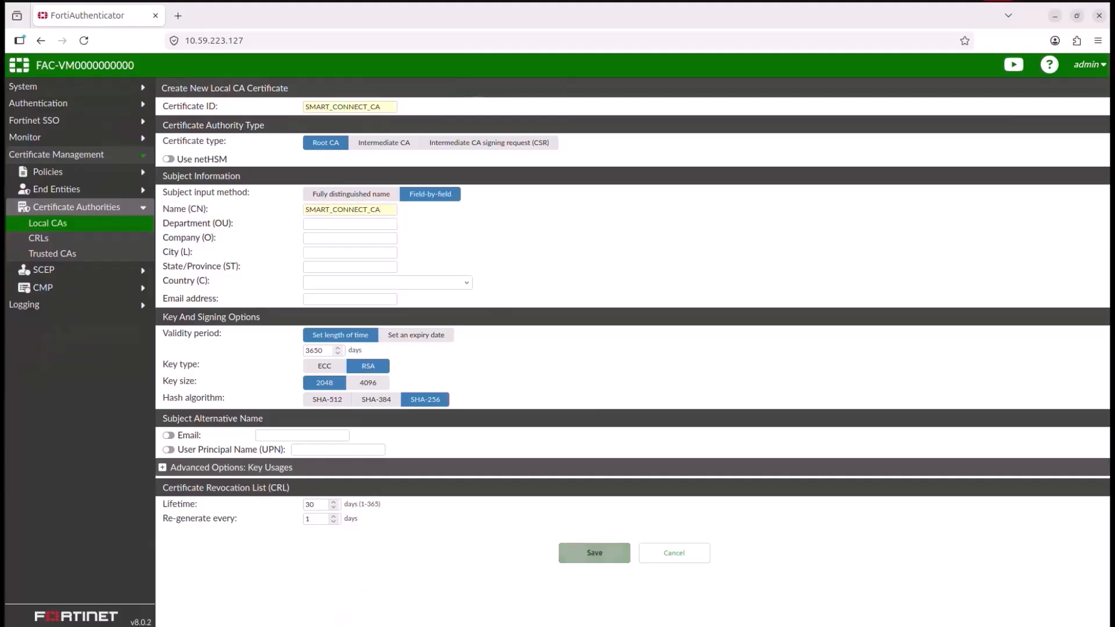
# Step: Start a new local services server certificate with certificate ID smart_cert
pyautogui.click(57, 188)
pyautogui.click(56, 221)
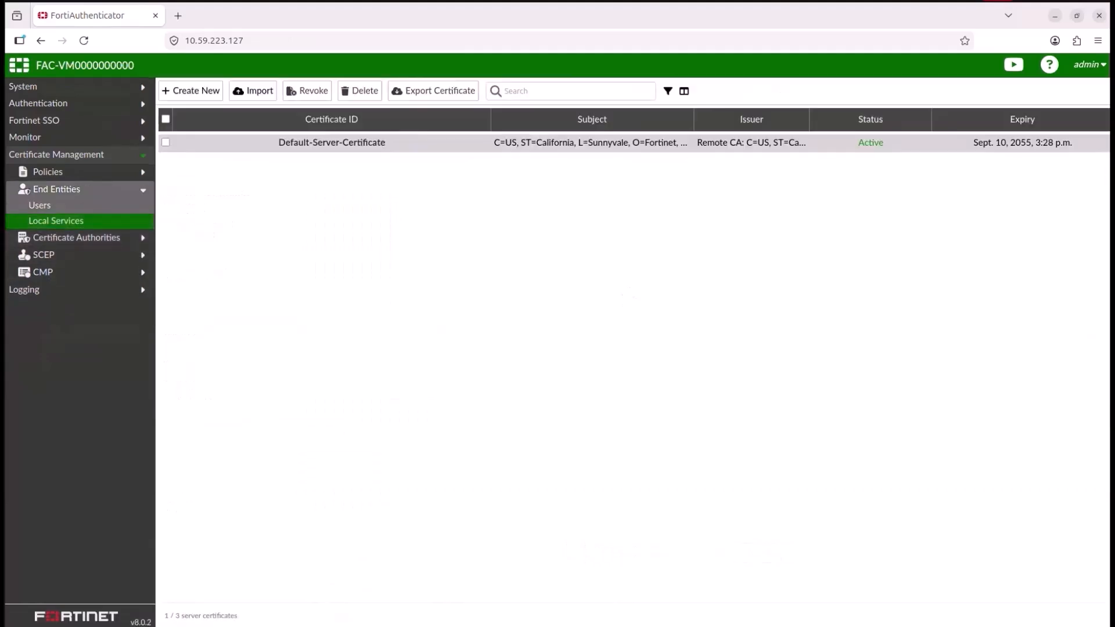
pyautogui.click(195, 90)
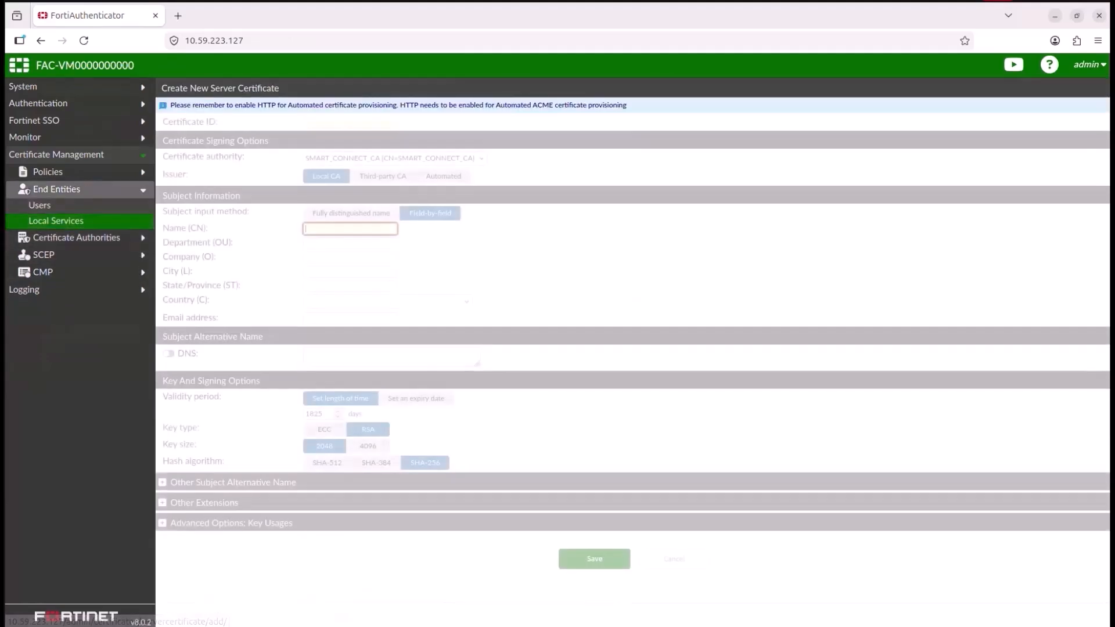
pyautogui.write('sm')
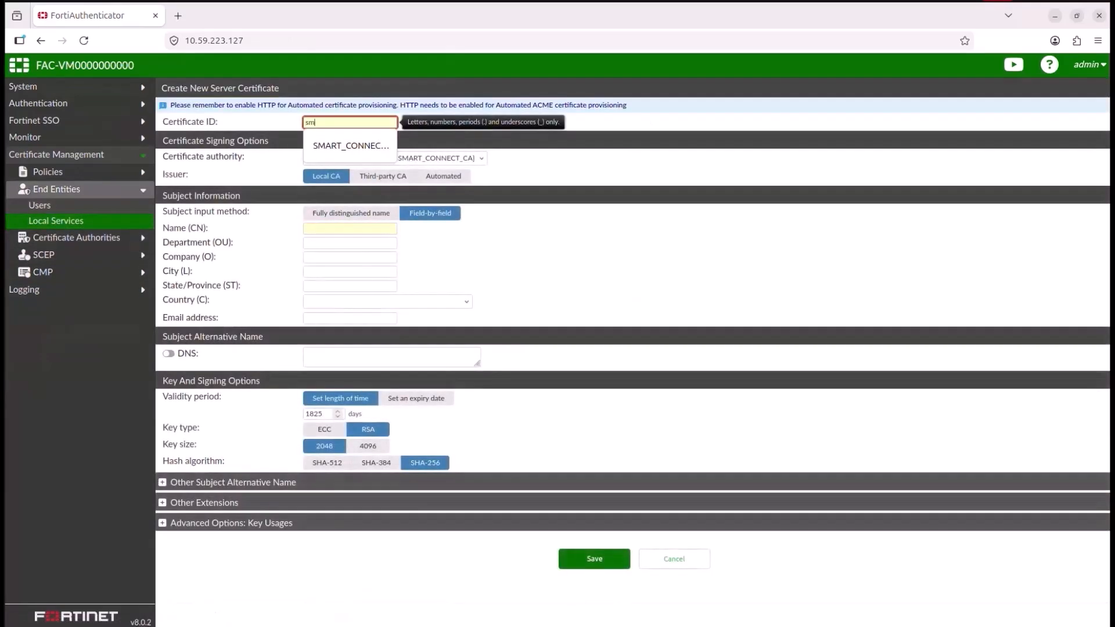
pyautogui.write('art_cer')
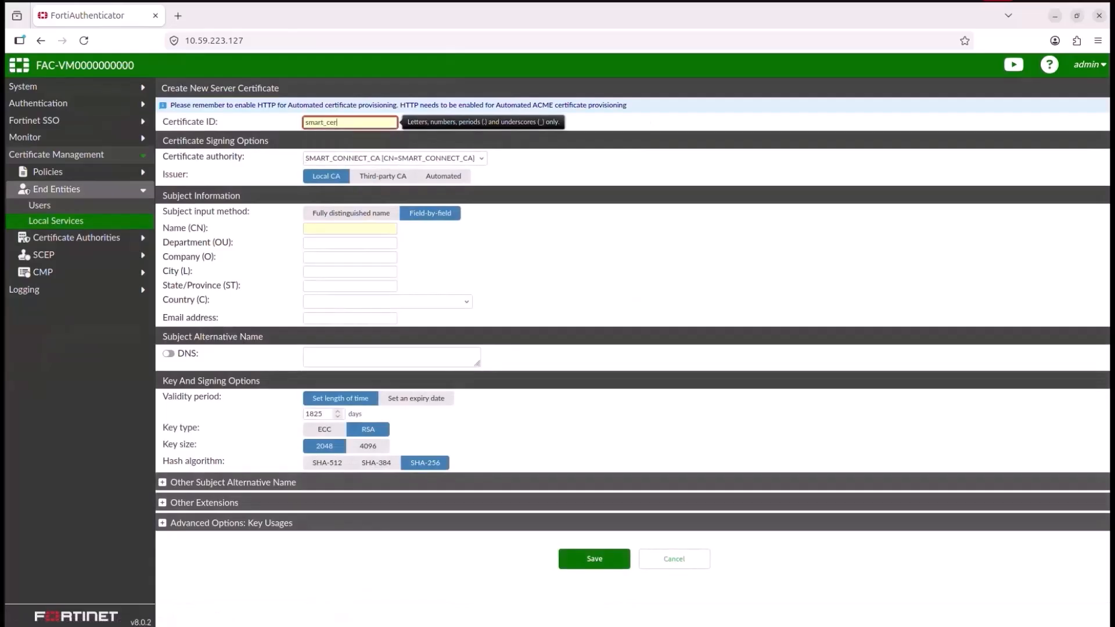
# Step: Set the server certificate's Name (CN) to smart_cert and save it
pyautogui.click(351, 228)
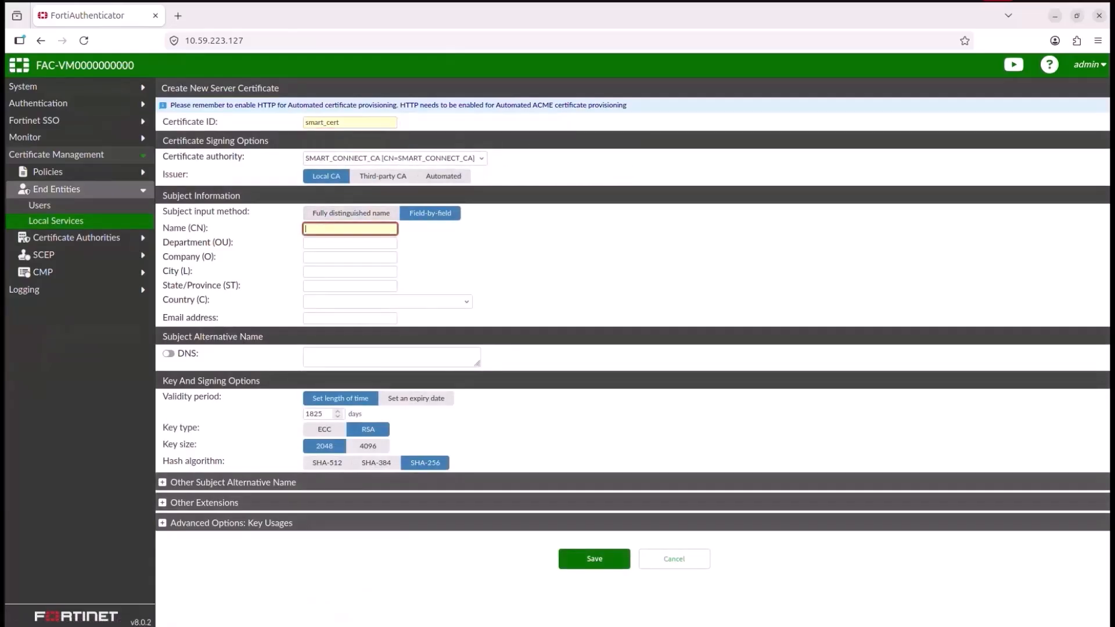
pyautogui.write('smart_')
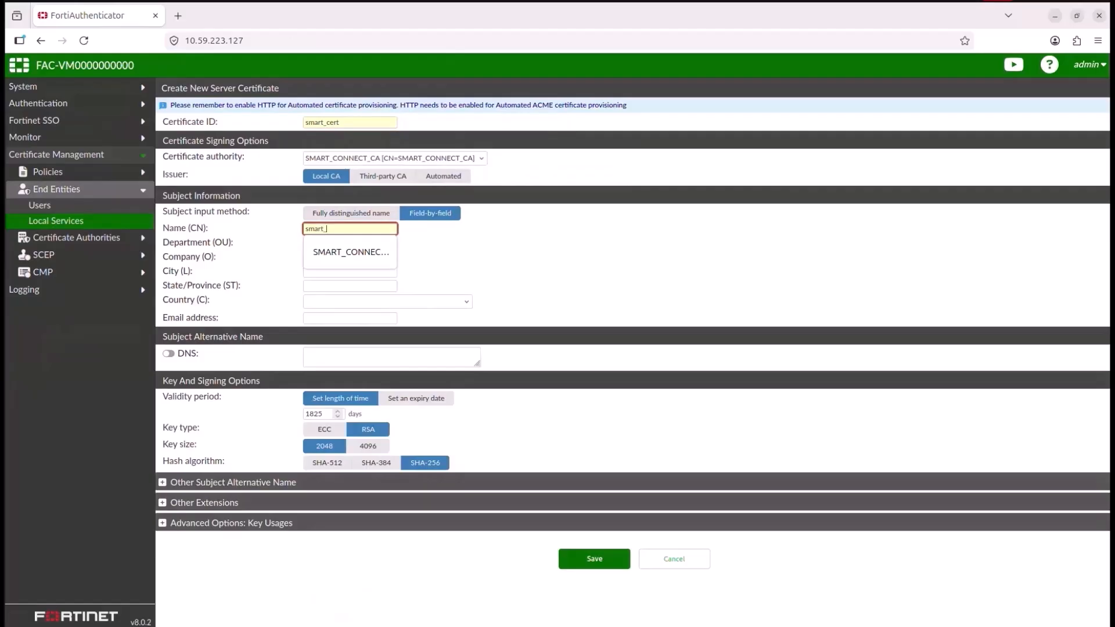
pyautogui.write('cert')
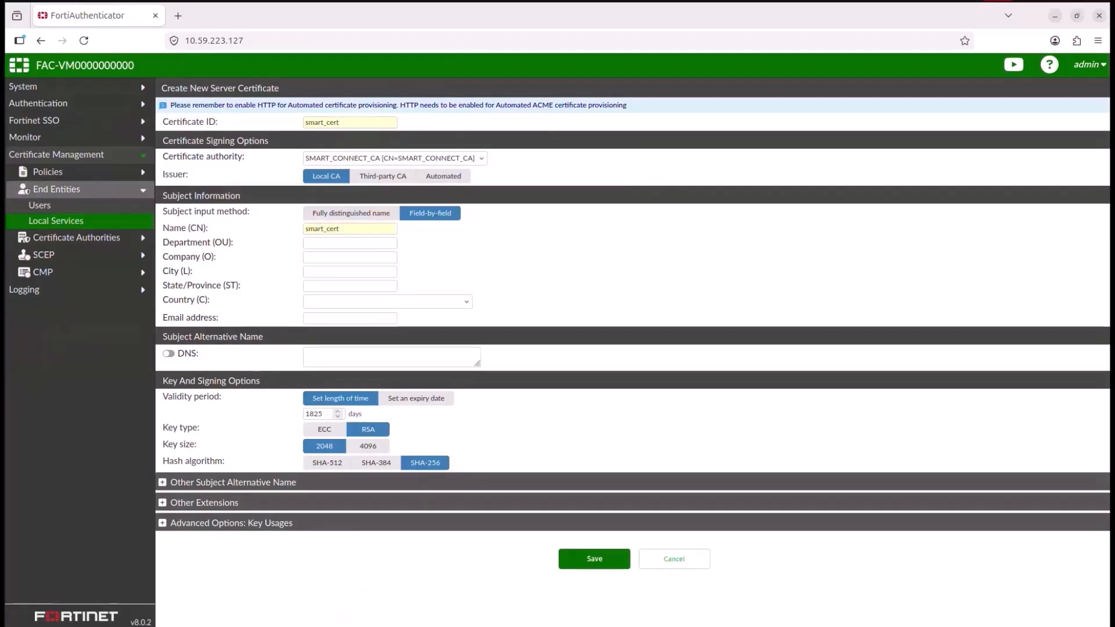
pyautogui.click(624, 559)
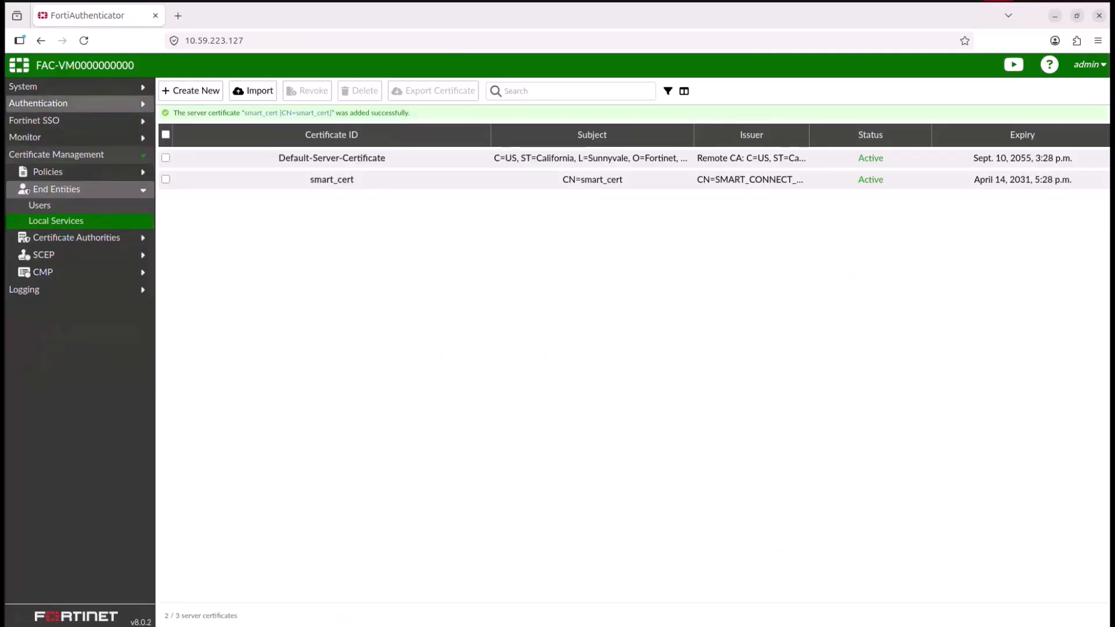
# Step: Set the RADIUS service's EAP server certificate to smart_cert in the general settings
pyautogui.click(52, 104)
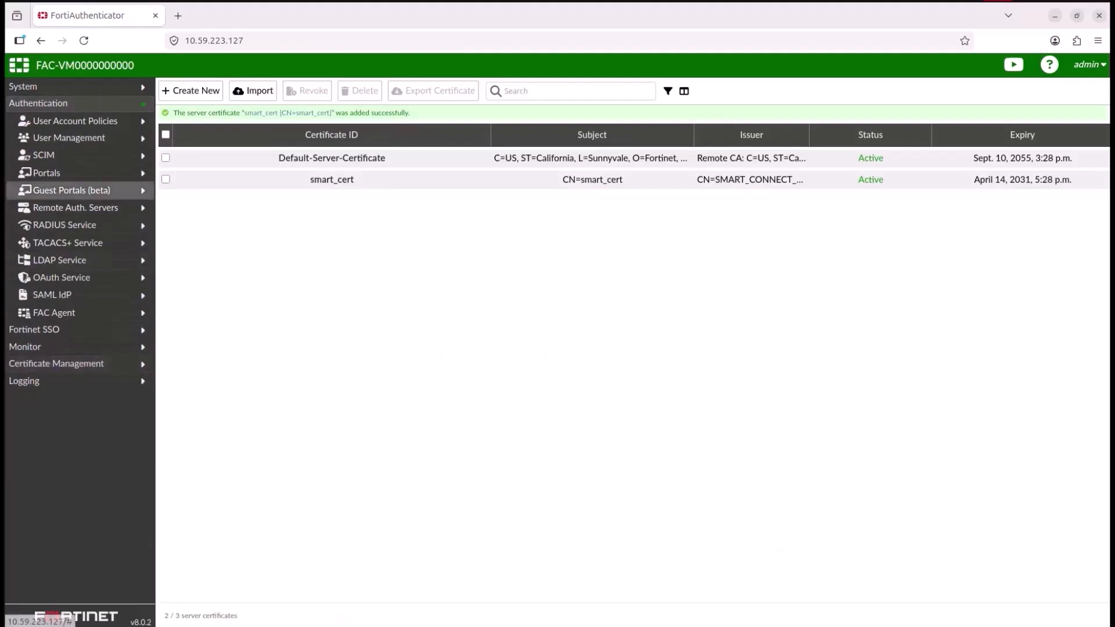
pyautogui.click(65, 225)
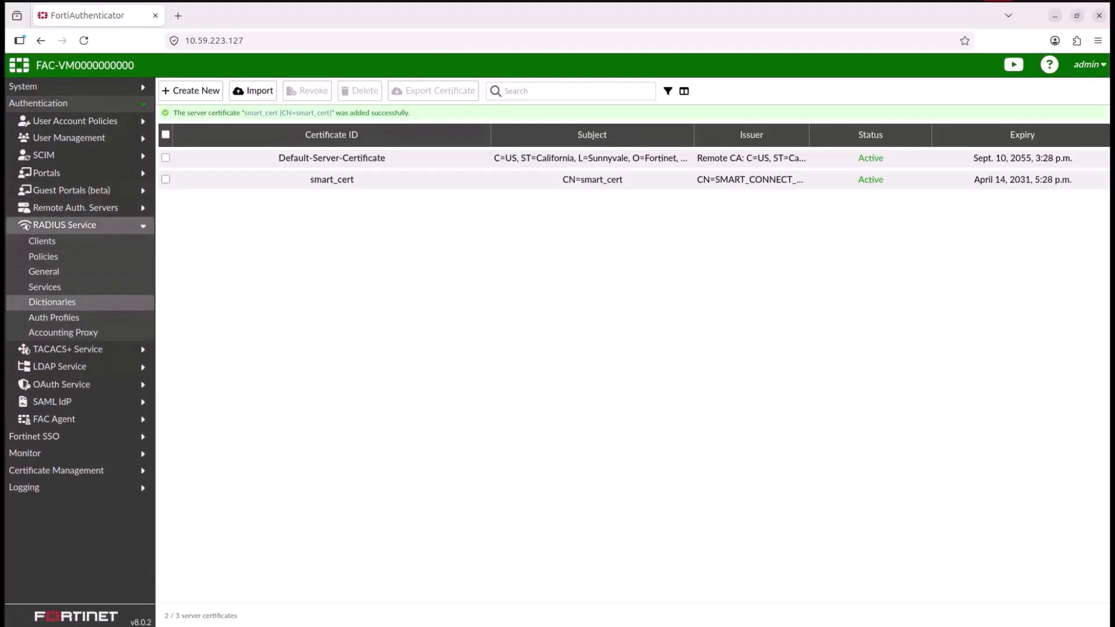
pyautogui.click(54, 318)
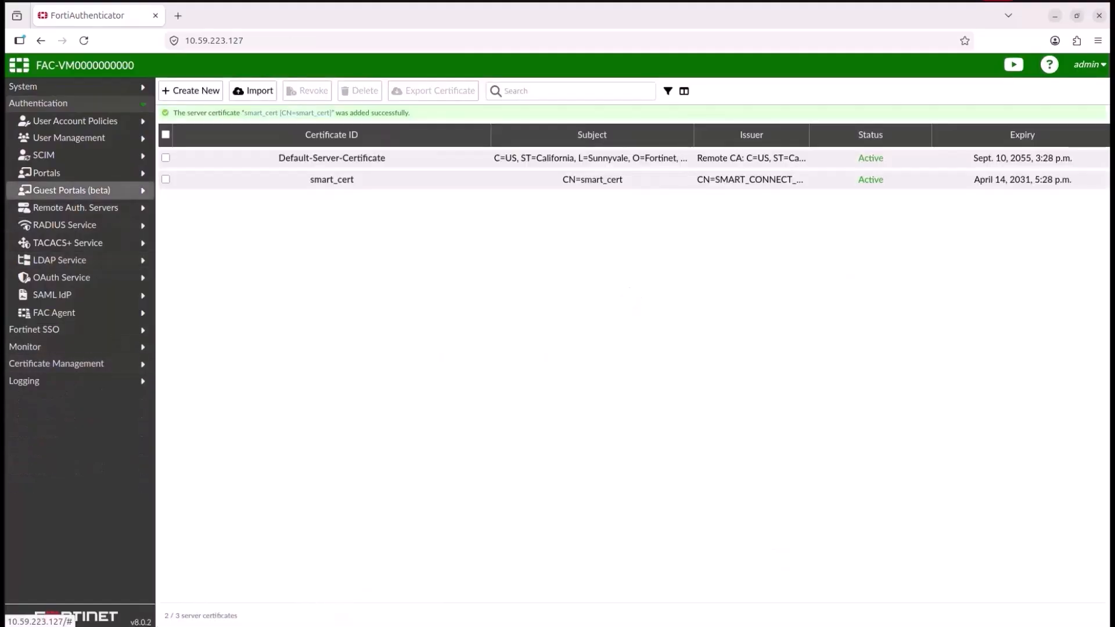
pyautogui.click(64, 225)
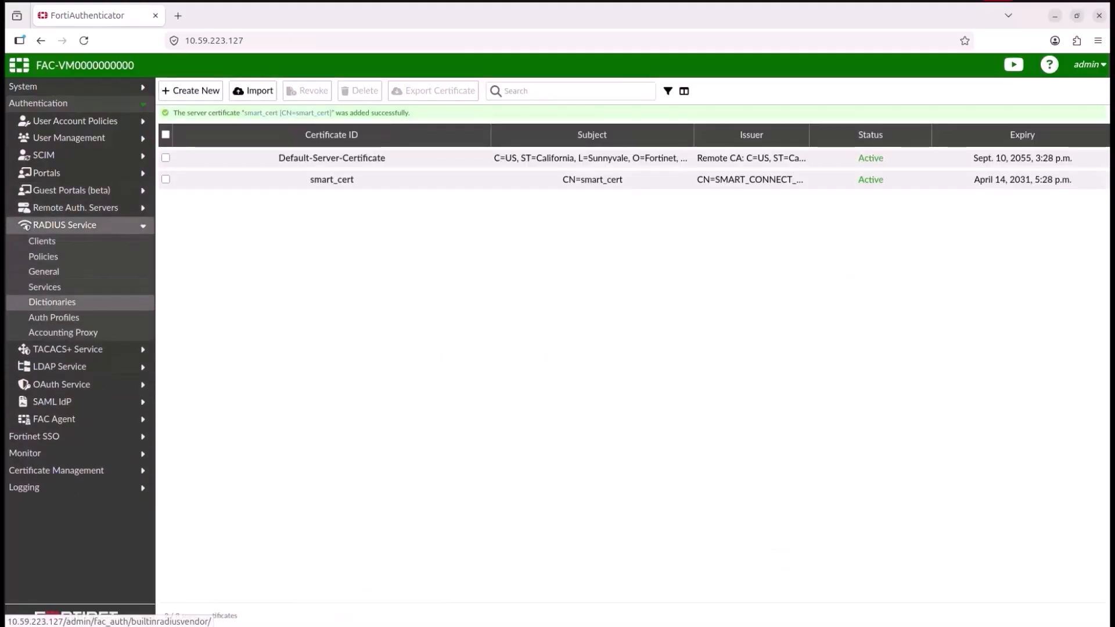
pyautogui.click(54, 318)
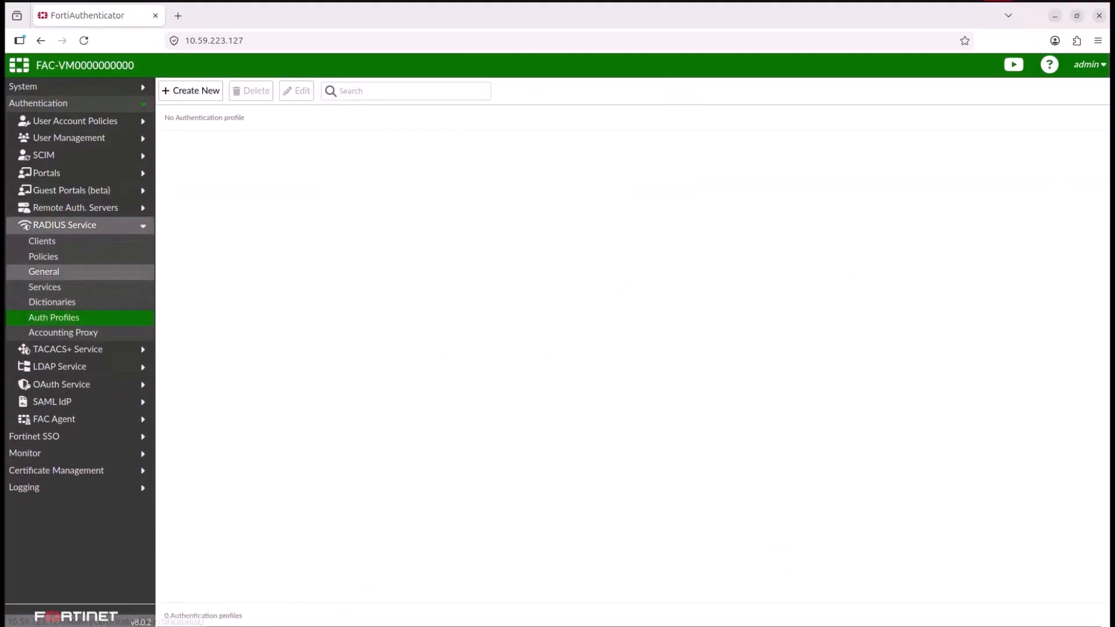
pyautogui.click(43, 271)
pyautogui.click(510, 143)
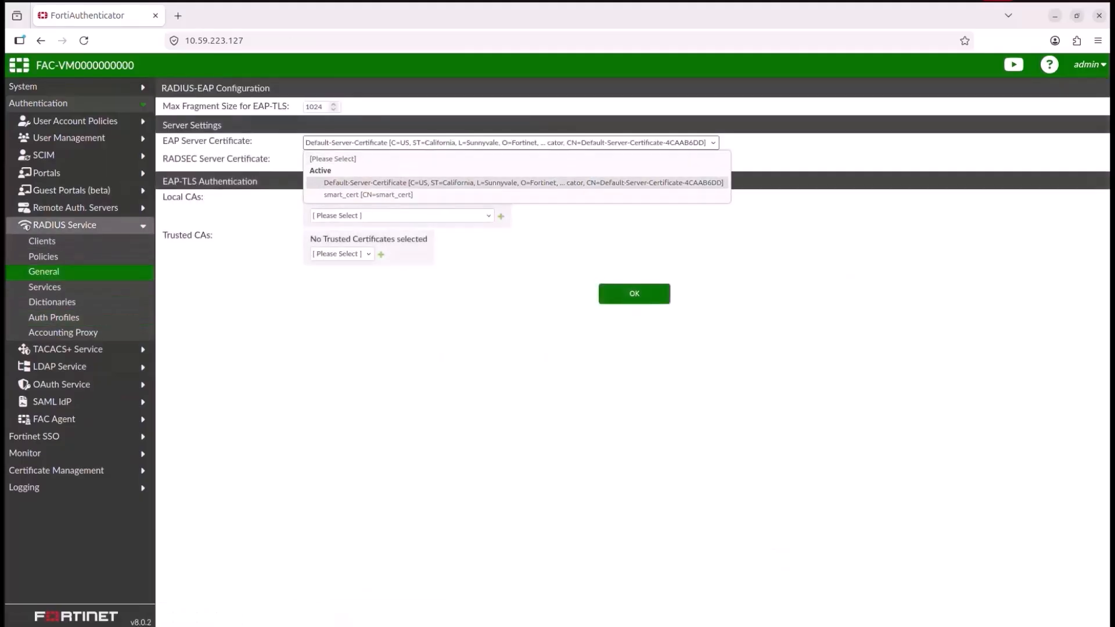
pyautogui.click(368, 194)
# Step: Add SMART_CONNECT_CA as a local CA for EAP-TLS authentication and apply the RADIUS settings
pyautogui.click(402, 216)
pyautogui.click(402, 244)
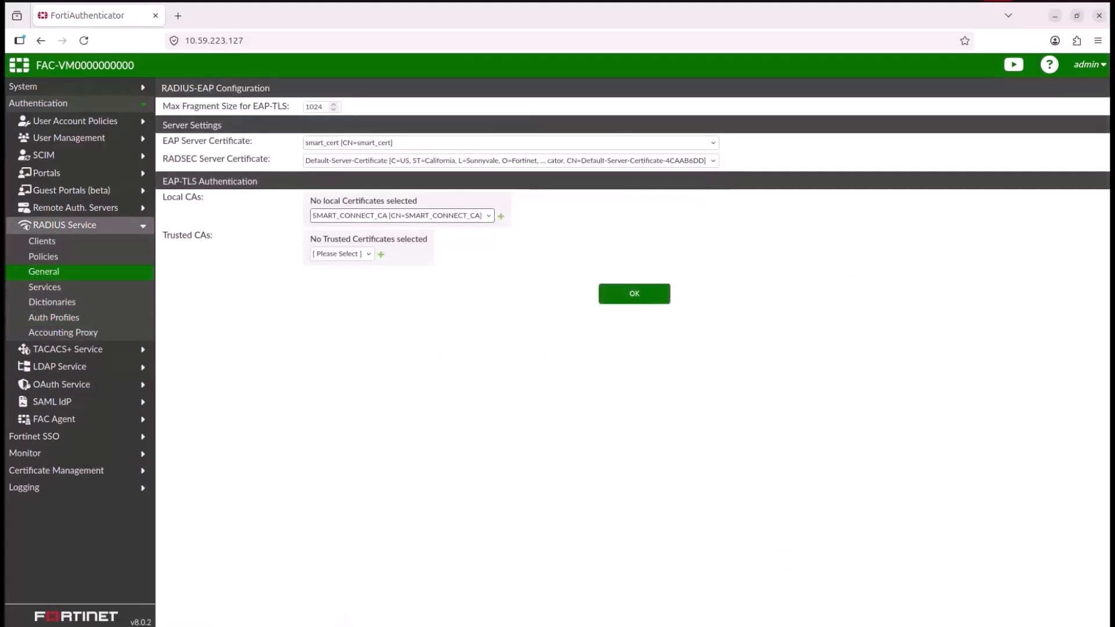
pyautogui.click(500, 217)
pyautogui.click(634, 303)
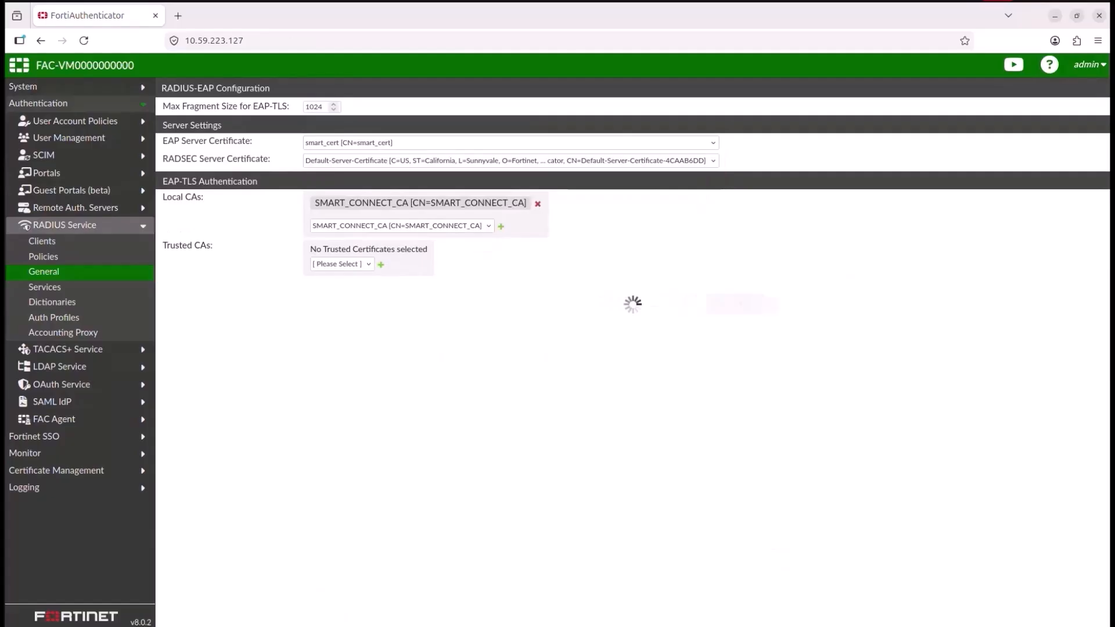
# Step: Create a new RADIUS authentication profile named auth_profile and continue past general information
pyautogui.click(54, 317)
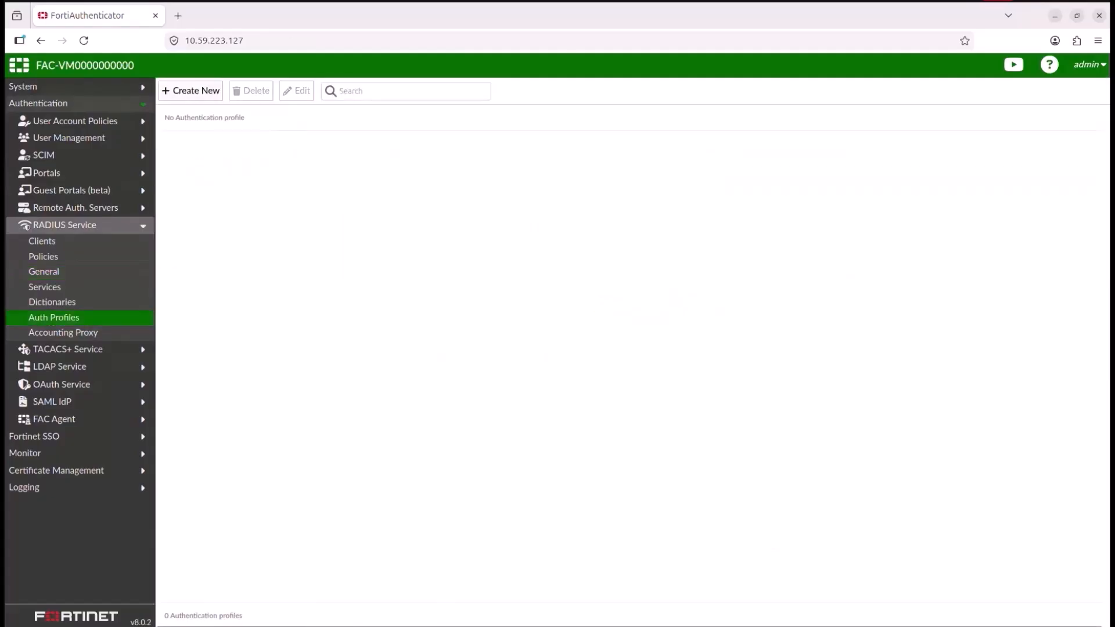
pyautogui.click(190, 91)
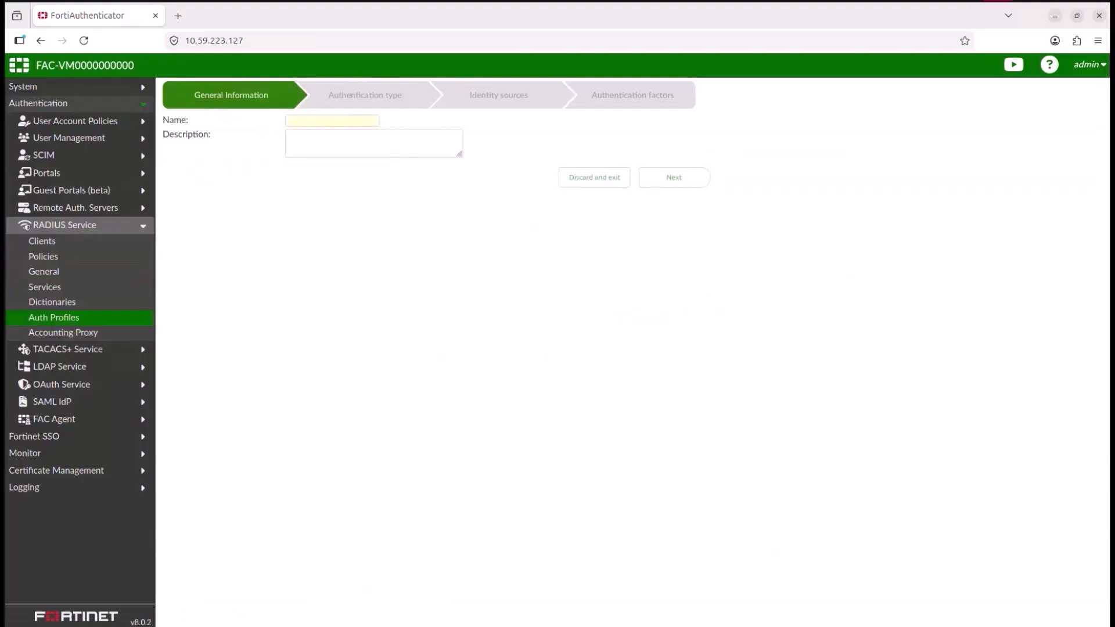
pyautogui.click(332, 121)
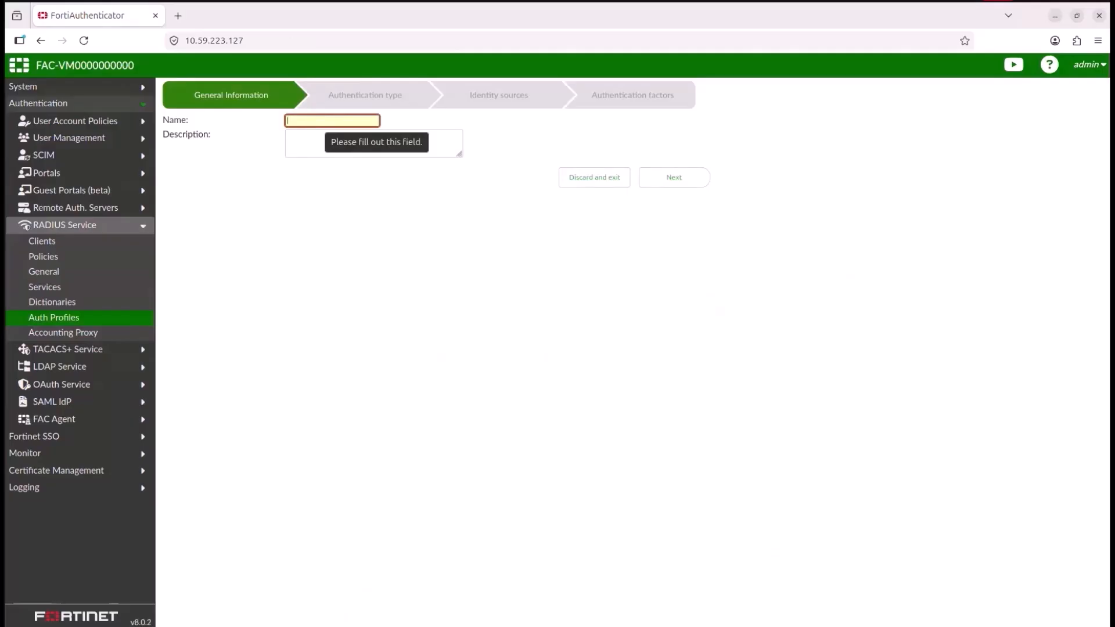
pyautogui.write('a')
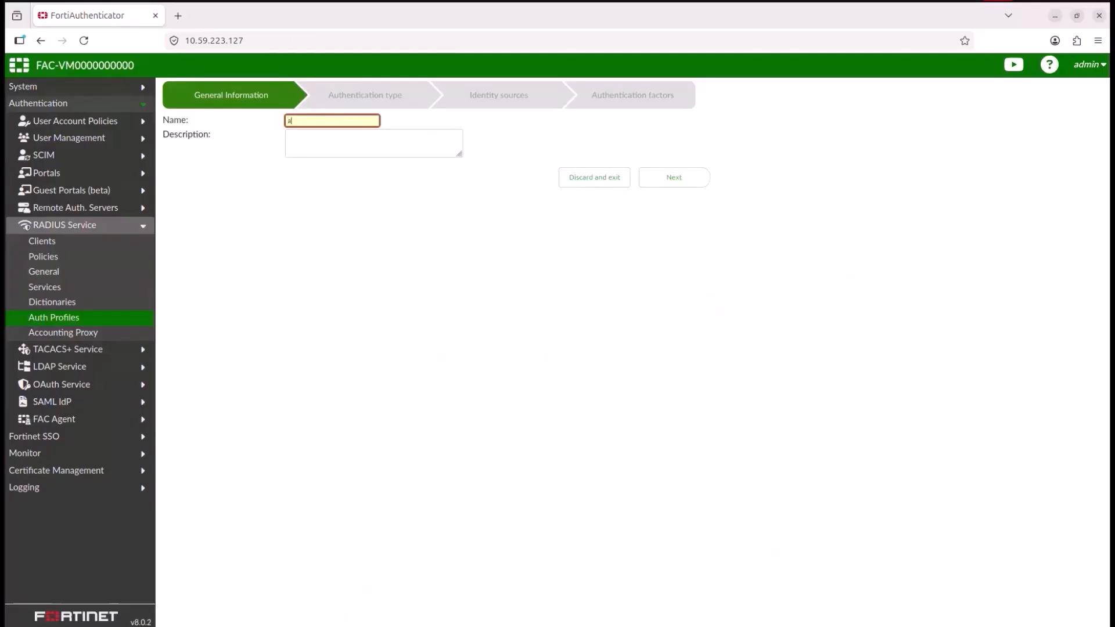
pyautogui.write('uth_profile')
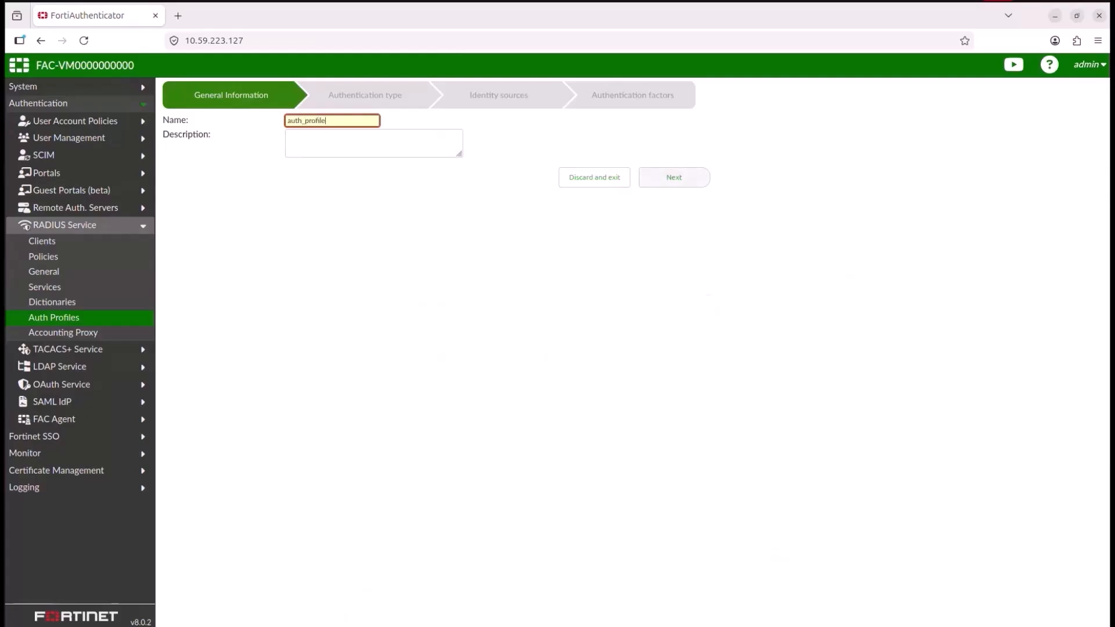
pyautogui.click(673, 178)
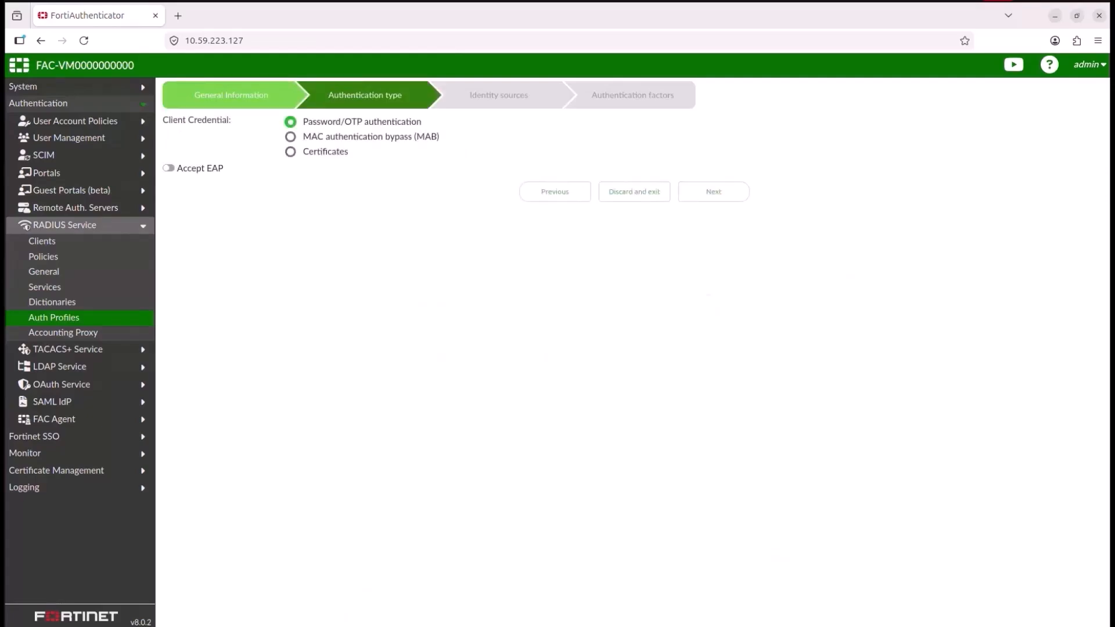
# Step: Set the profile's client credential to Certificates and save it with the default identity sources and factors
pyautogui.click(290, 152)
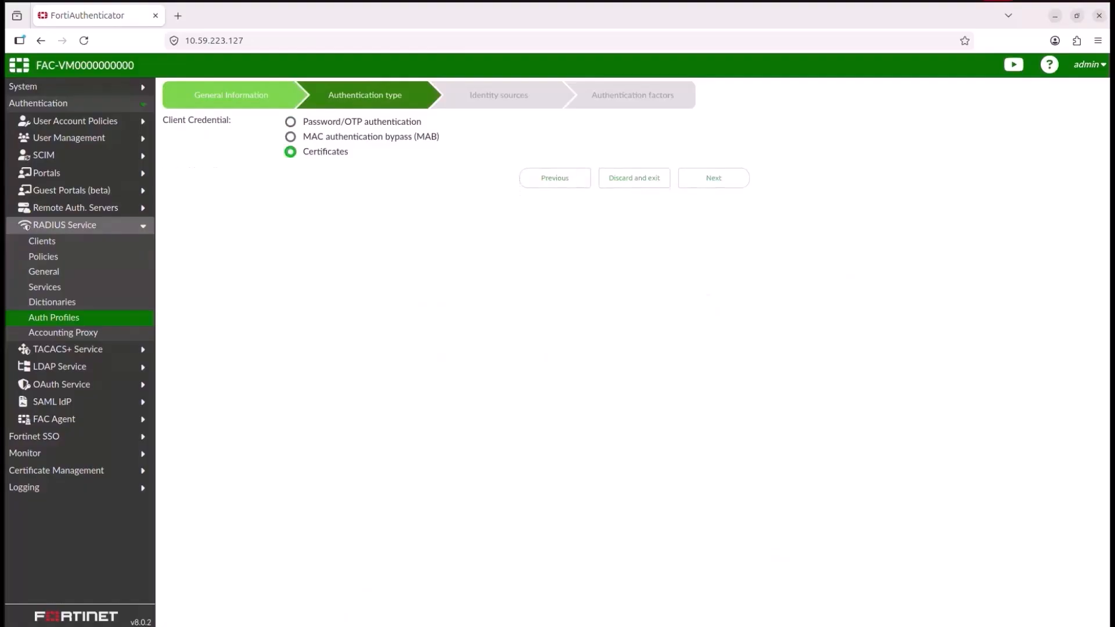
pyautogui.click(742, 178)
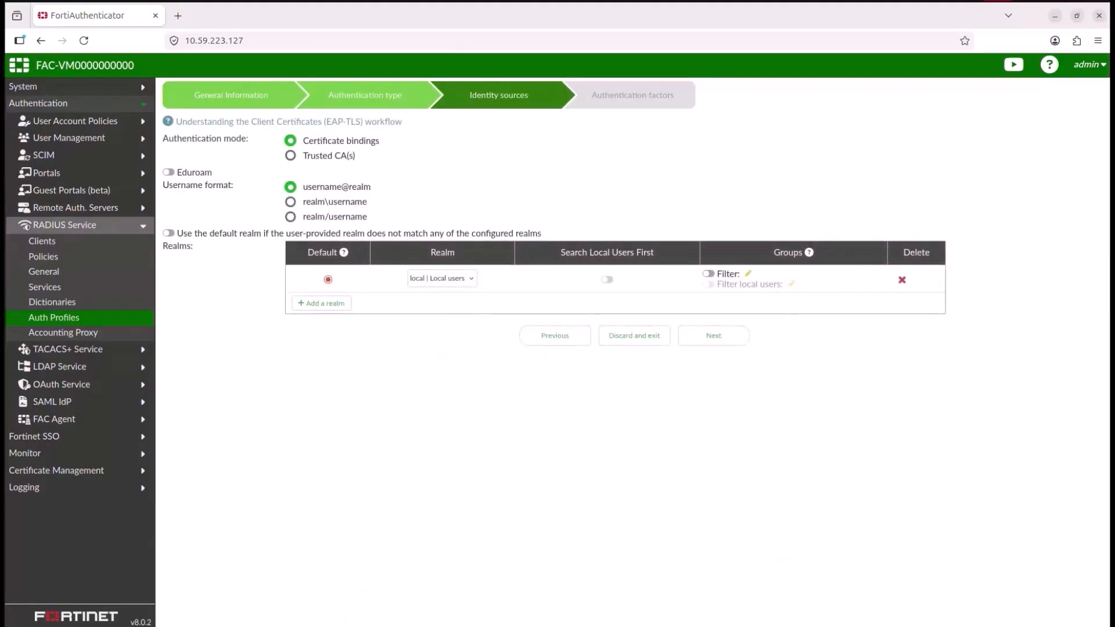
pyautogui.click(714, 336)
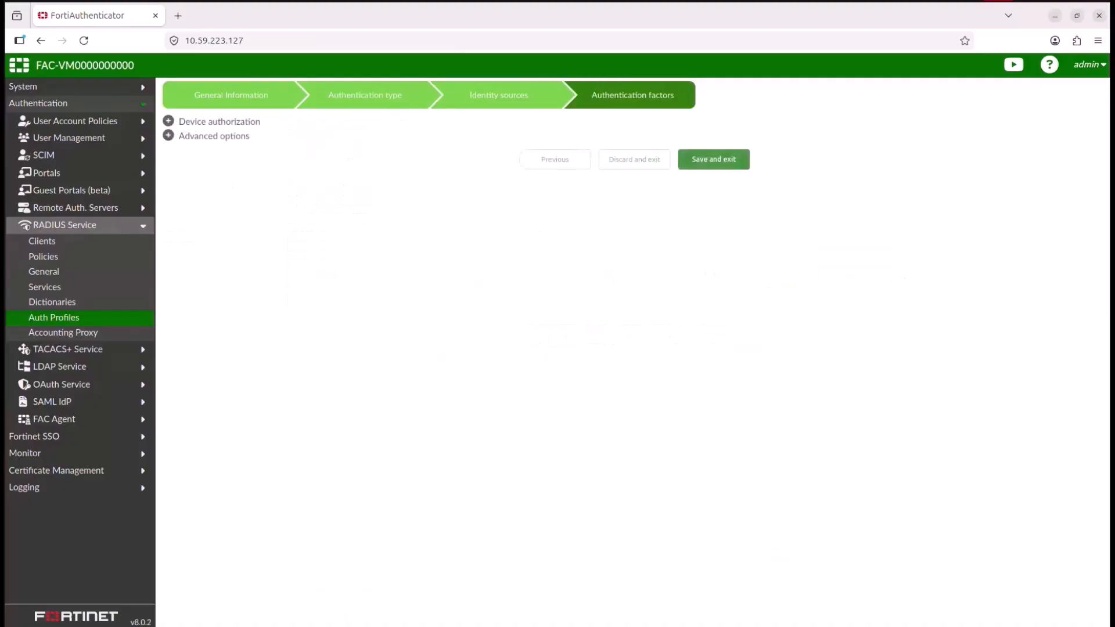
pyautogui.click(713, 159)
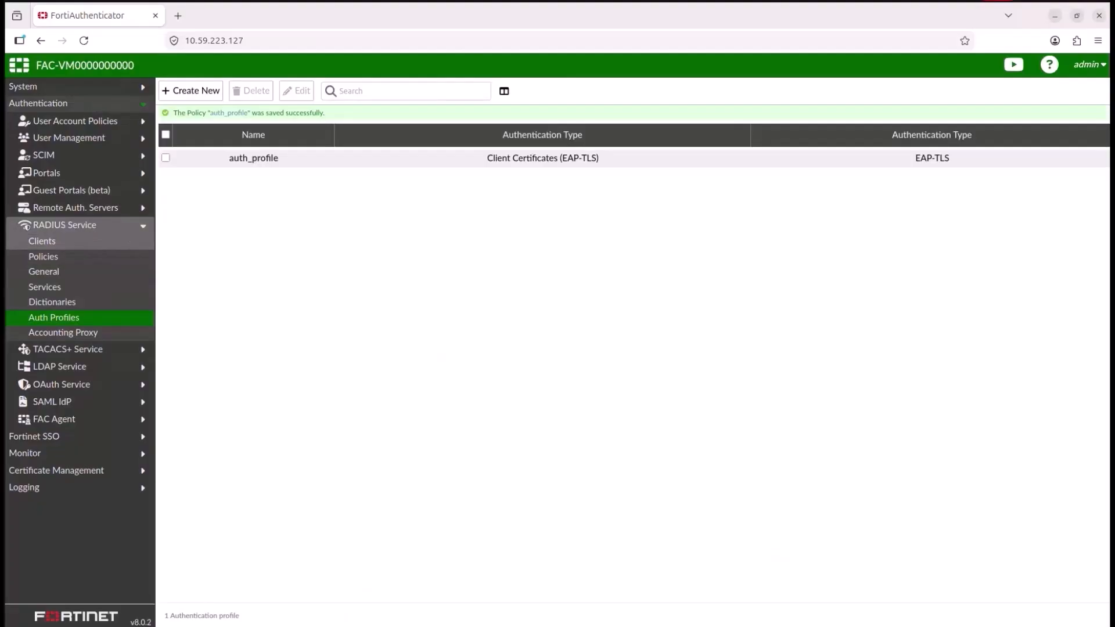
pyautogui.click(42, 241)
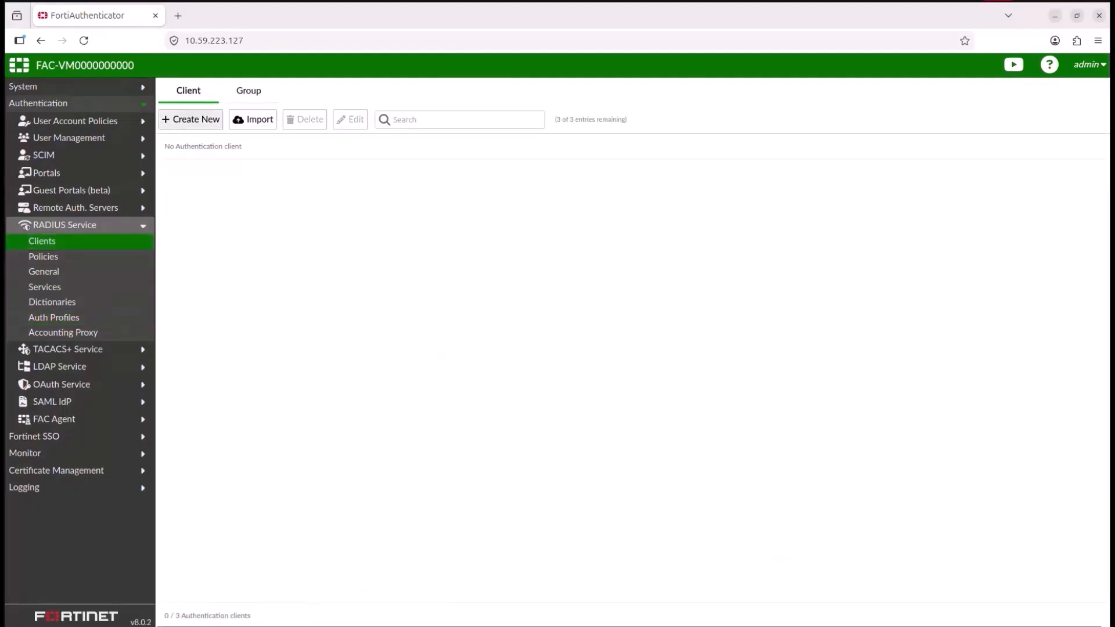
# Step: Add a new RADIUS client named FortiGate with client address 10.59.254.2
pyautogui.click(191, 119)
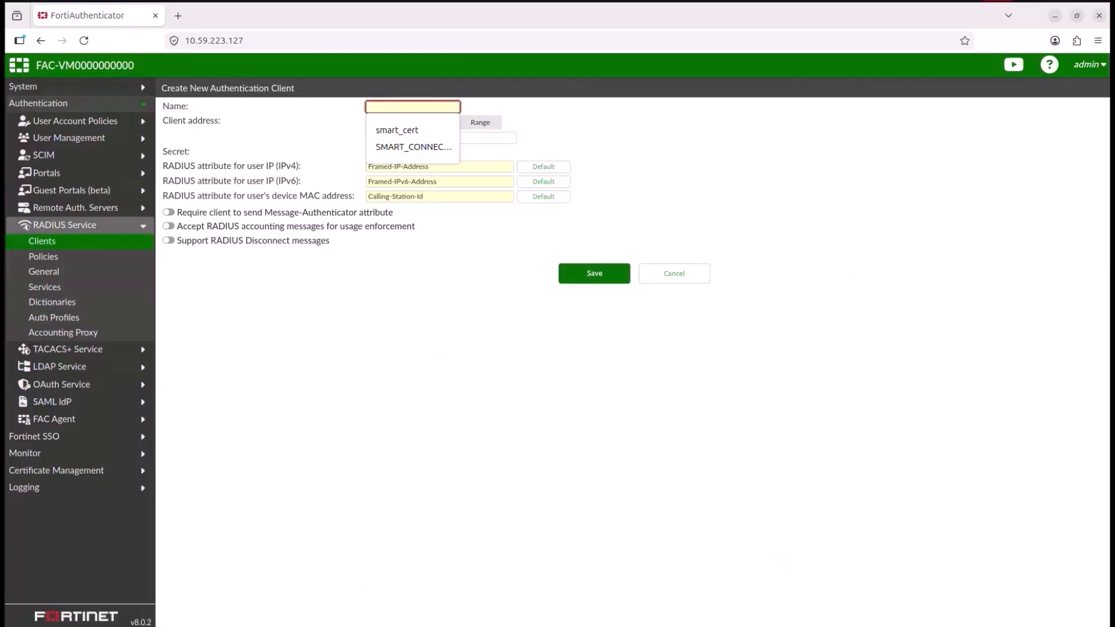
pyautogui.write('F')
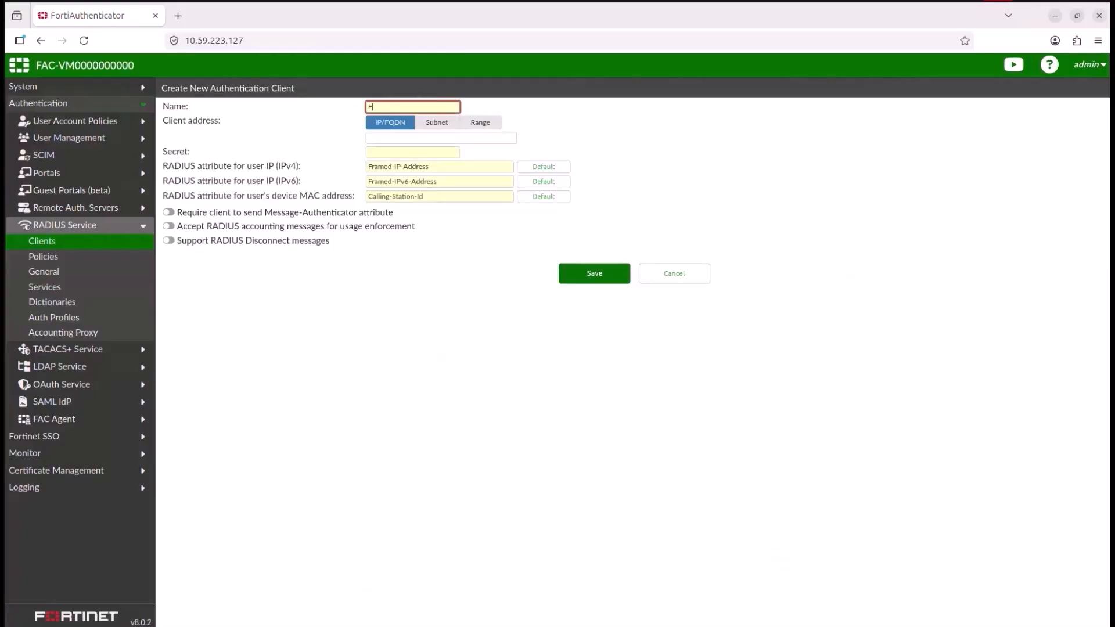
pyautogui.write('ortiGate')
pyautogui.click(441, 138)
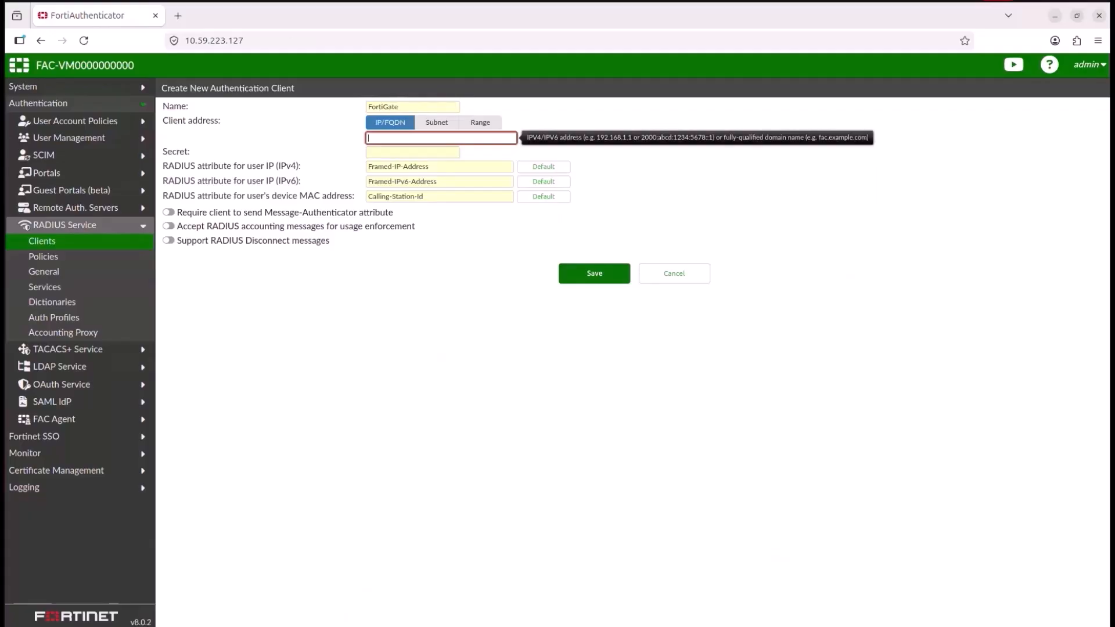
pyautogui.write('10.59.254.2')
pyautogui.press('Tab')
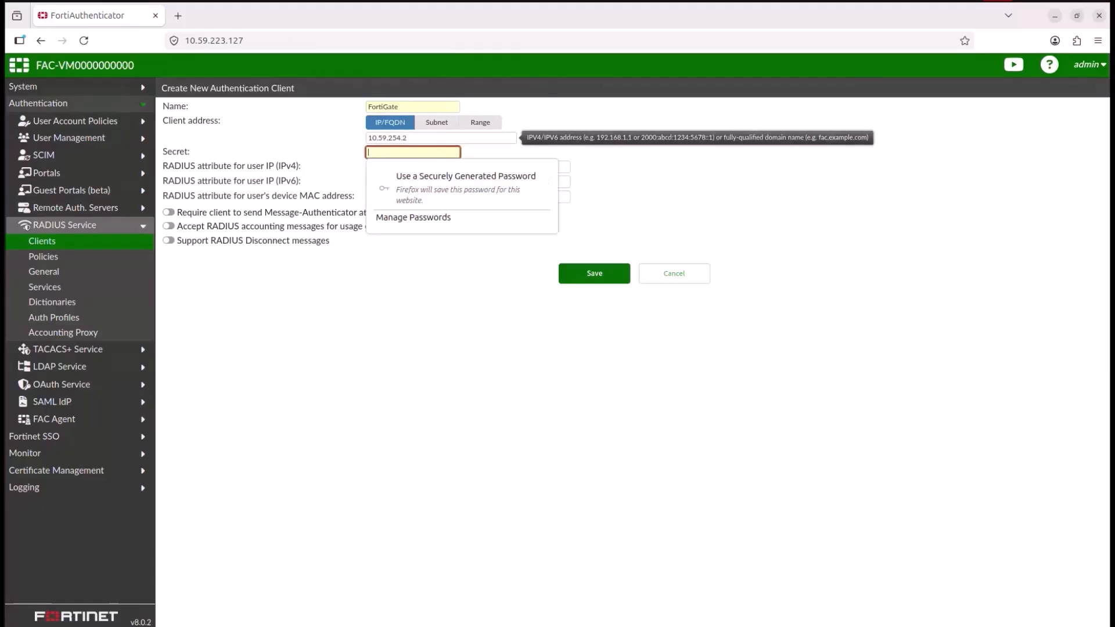
# Step: Enter the FortiGate client's shared secret and save the client
pyautogui.write('f')
pyautogui.press('Escape')
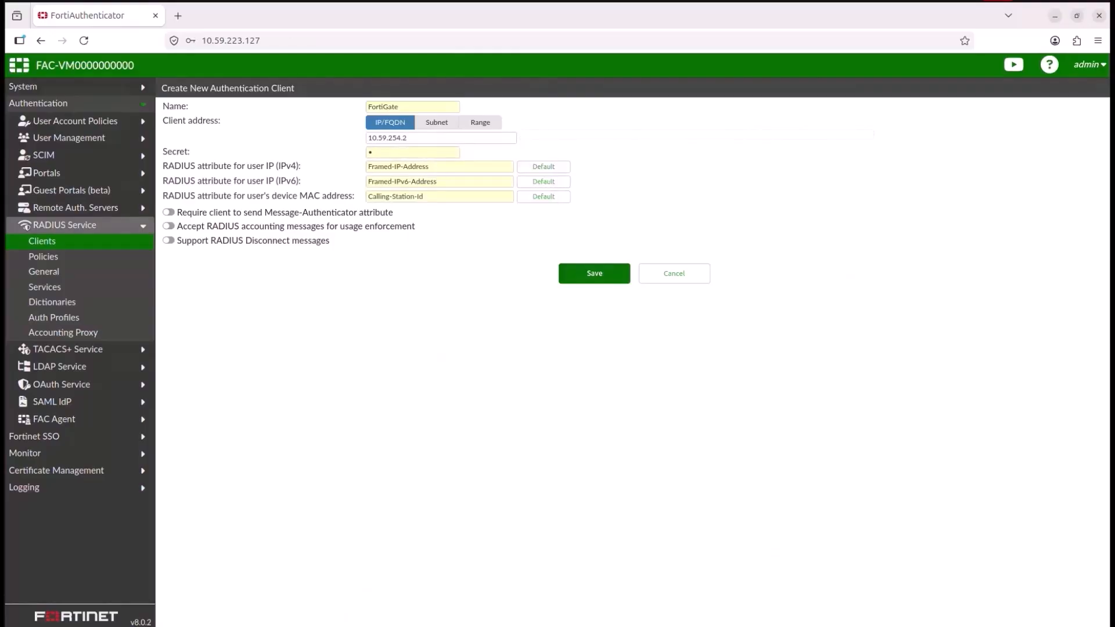
pyautogui.press('Return')
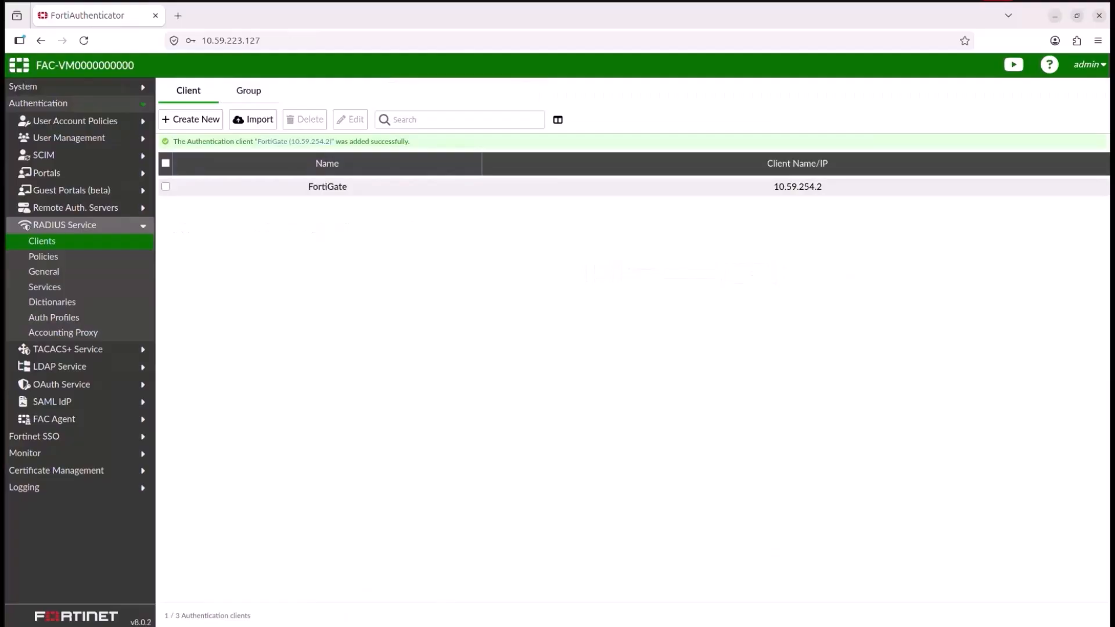
# Step: Create a RADIUS policy named RAD_PCY with the FortiGate client chosen and continue to the next stage
pyautogui.click(43, 256)
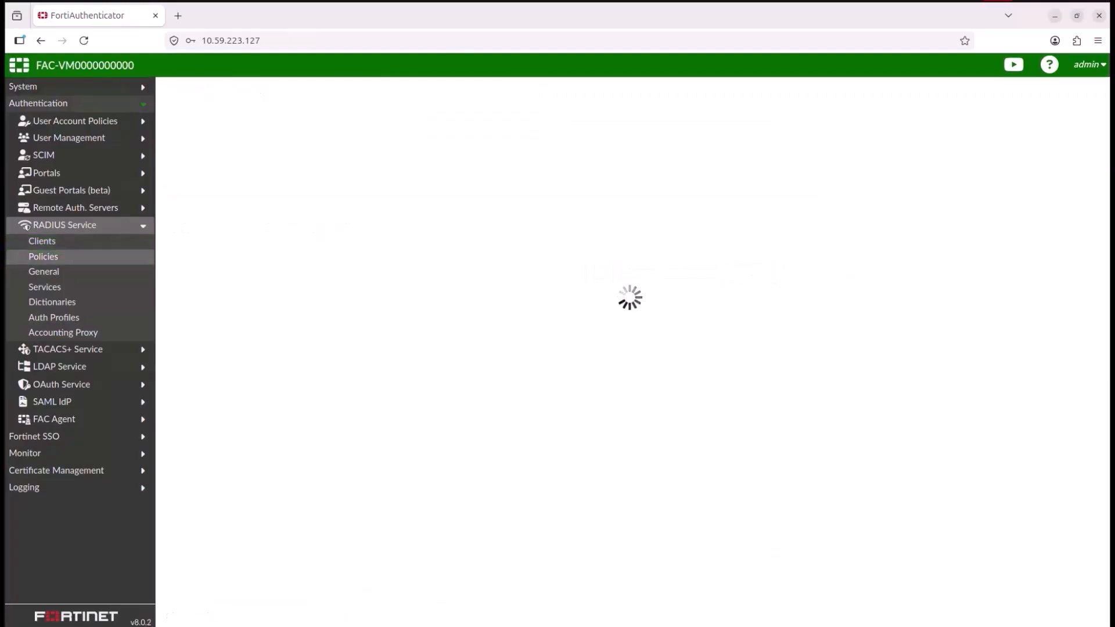
pyautogui.click(190, 89)
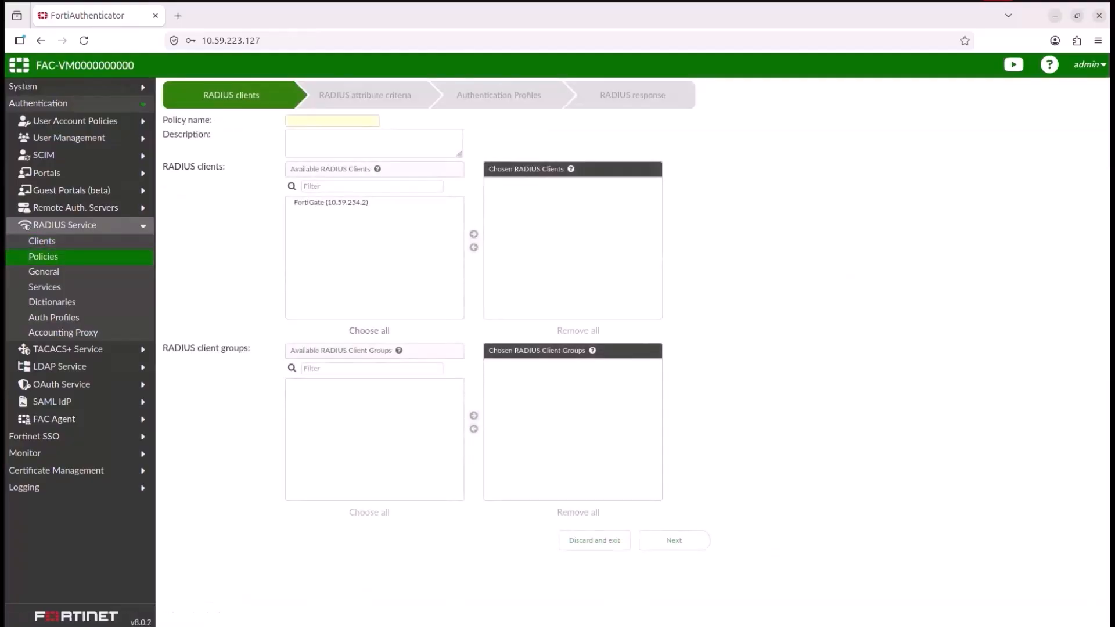
pyautogui.click(331, 202)
pyautogui.click(474, 234)
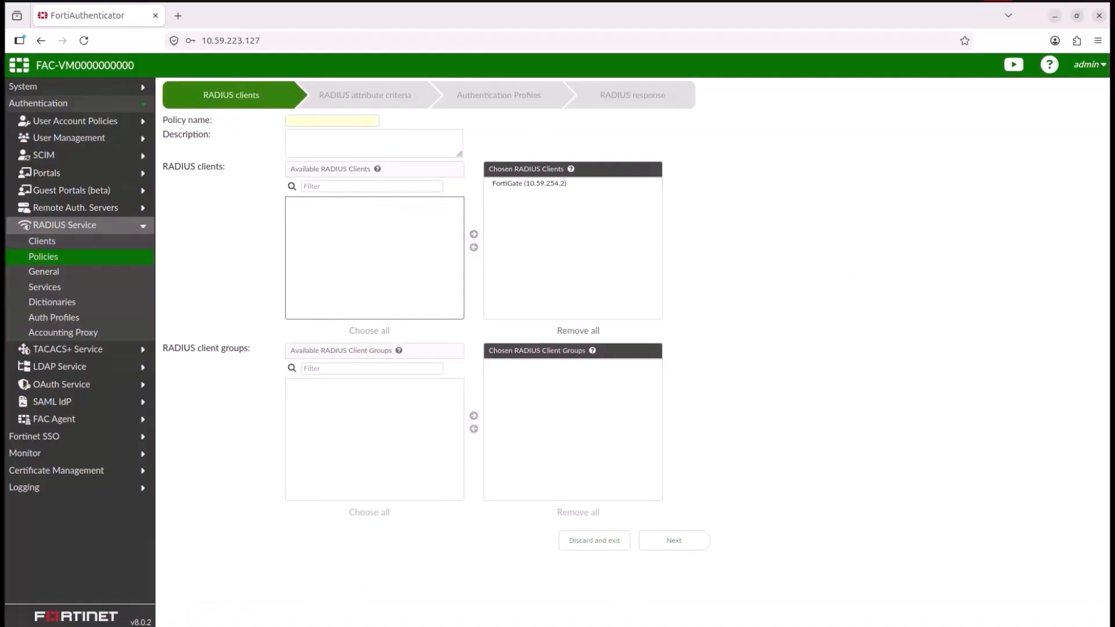
pyautogui.click(333, 120)
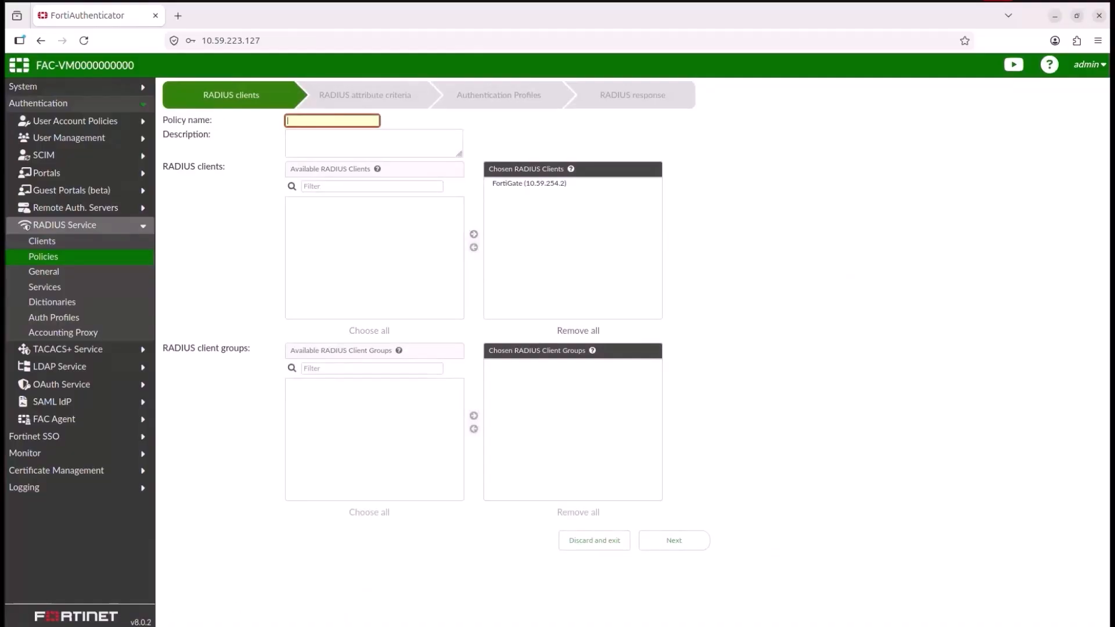
pyautogui.write('RAD_P')
pyautogui.write('CY')
pyautogui.click(674, 541)
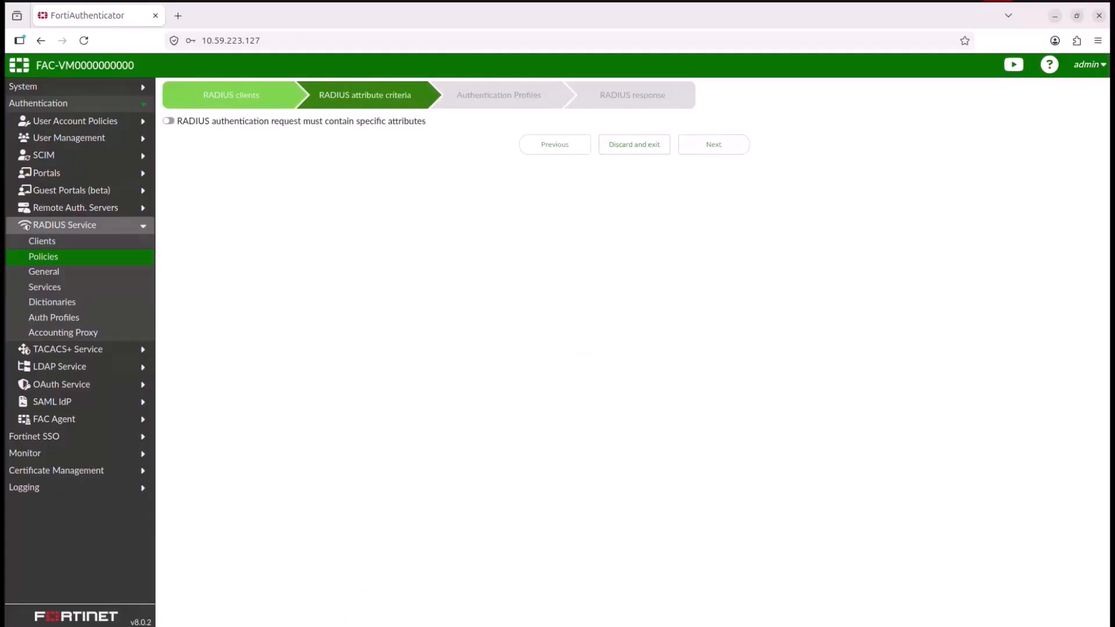
# Step: Set the policy's client credentials to EAP-TLS with authentication profile auth_profile, then save and exit
pyautogui.click(714, 144)
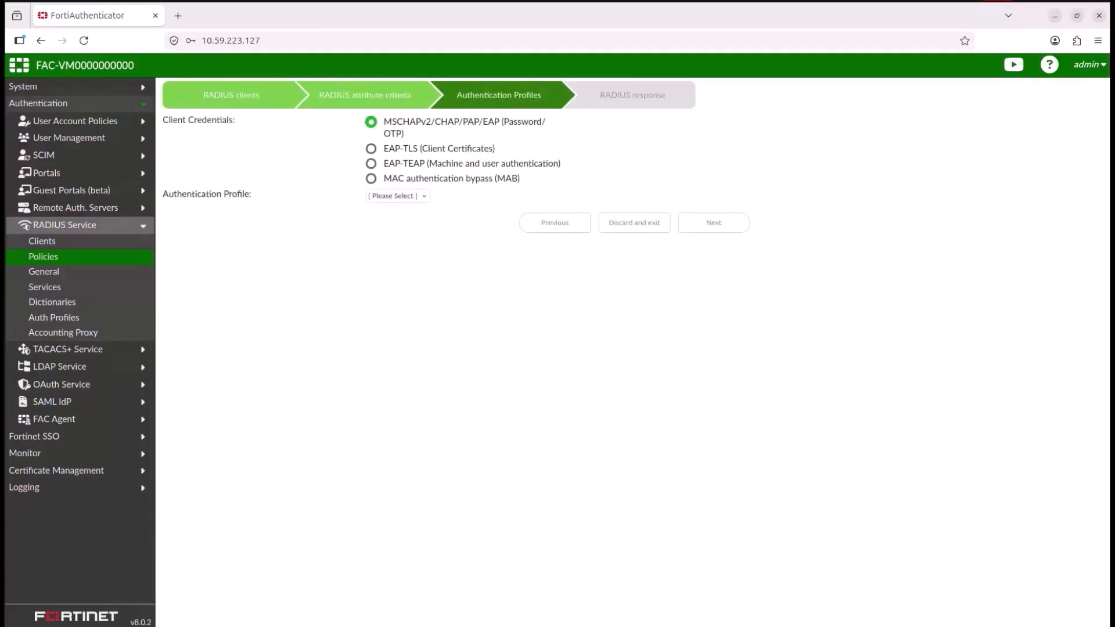
pyautogui.click(371, 149)
pyautogui.click(398, 196)
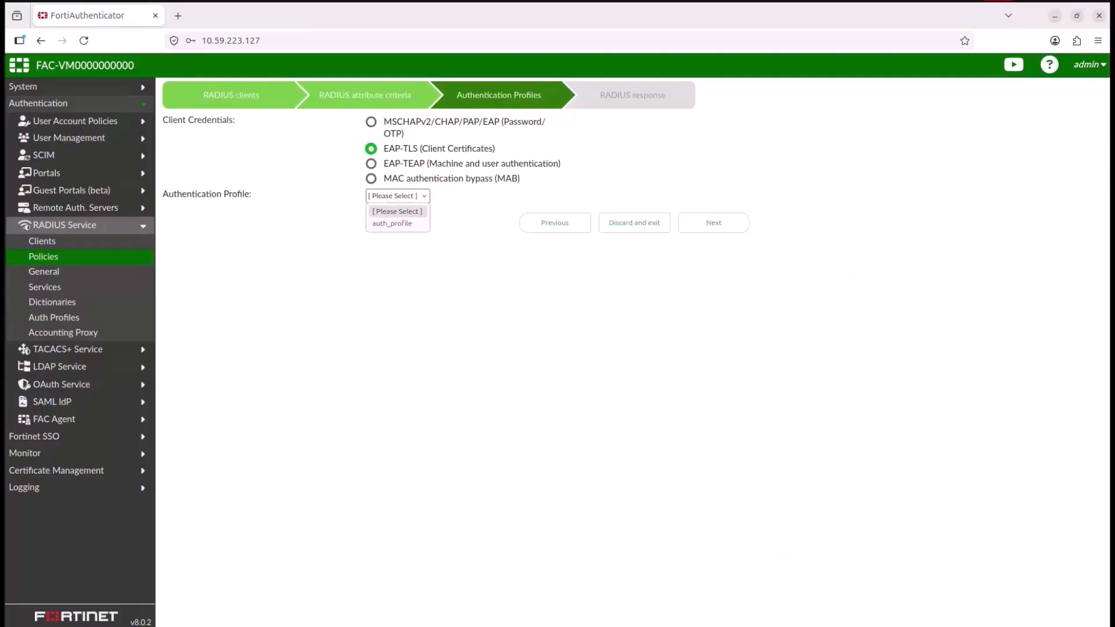
pyautogui.click(392, 224)
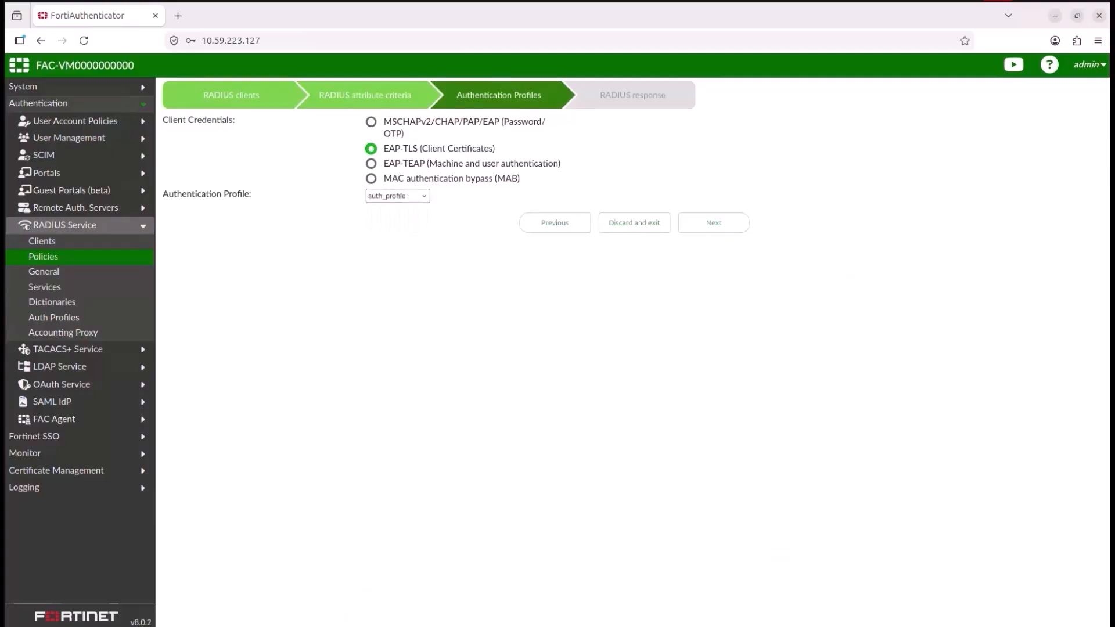
pyautogui.click(714, 223)
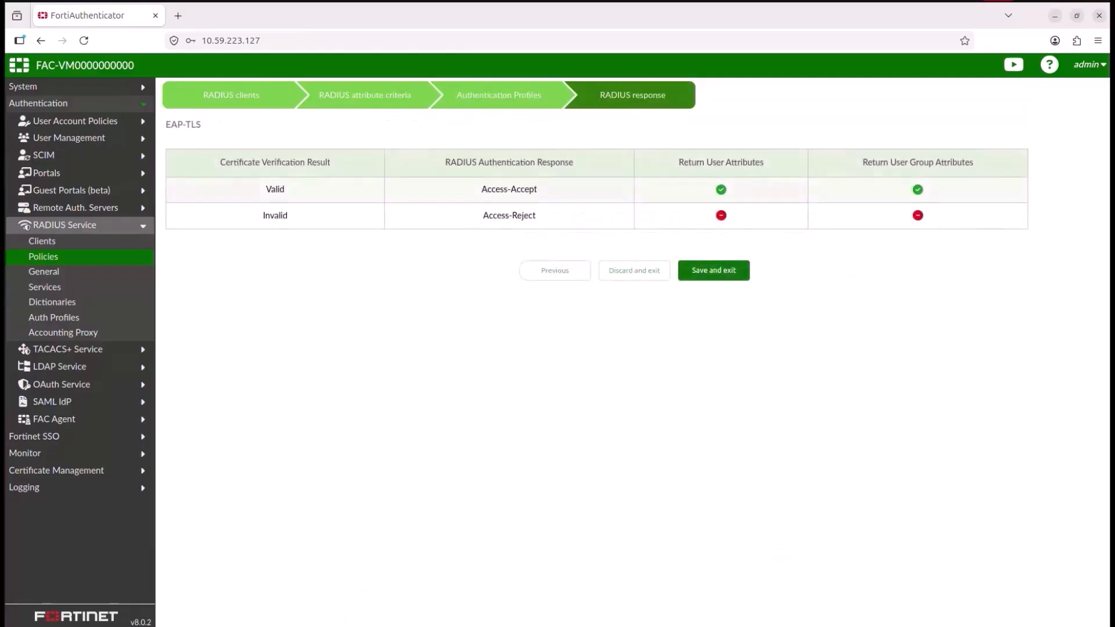
pyautogui.click(714, 270)
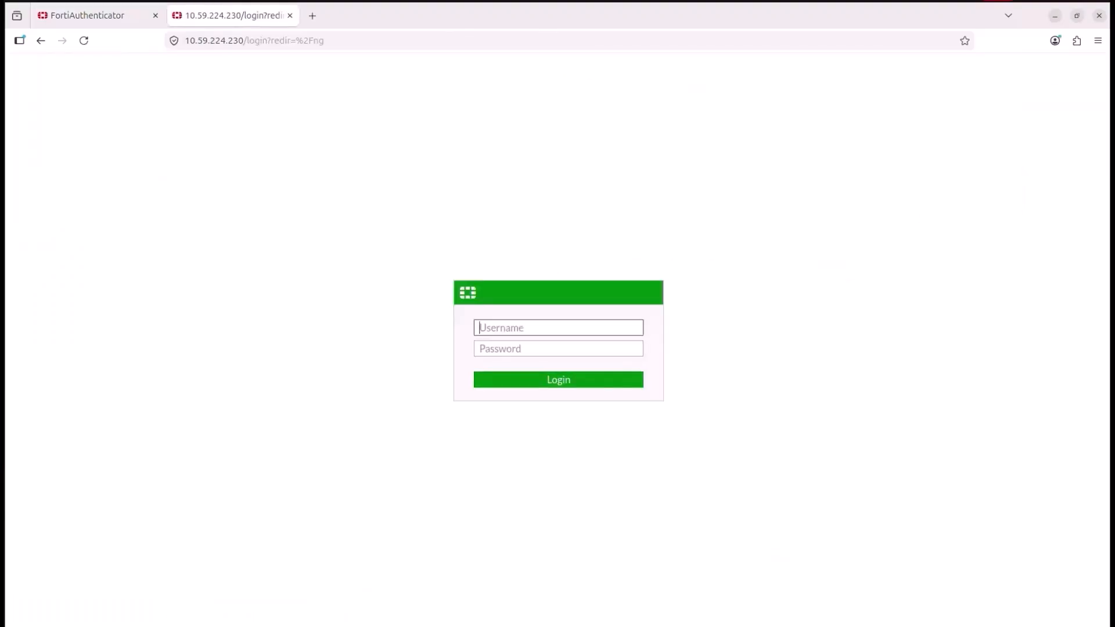
# Step: Log in to the FortiGate at 10.59.224.230 as admin with the account password and postpone the setup prompt
pyautogui.write('admin')
pyautogui.press('Tab')
pyautogui.write('••••••')
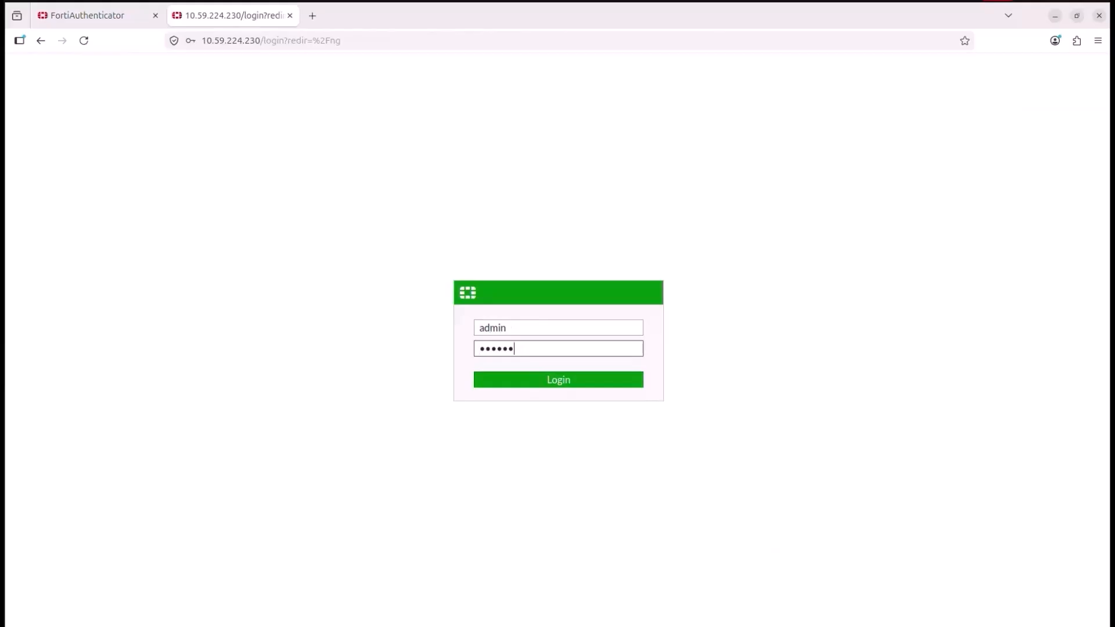
pyautogui.write('••')
pyautogui.press('Return')
pyautogui.click(361, 170)
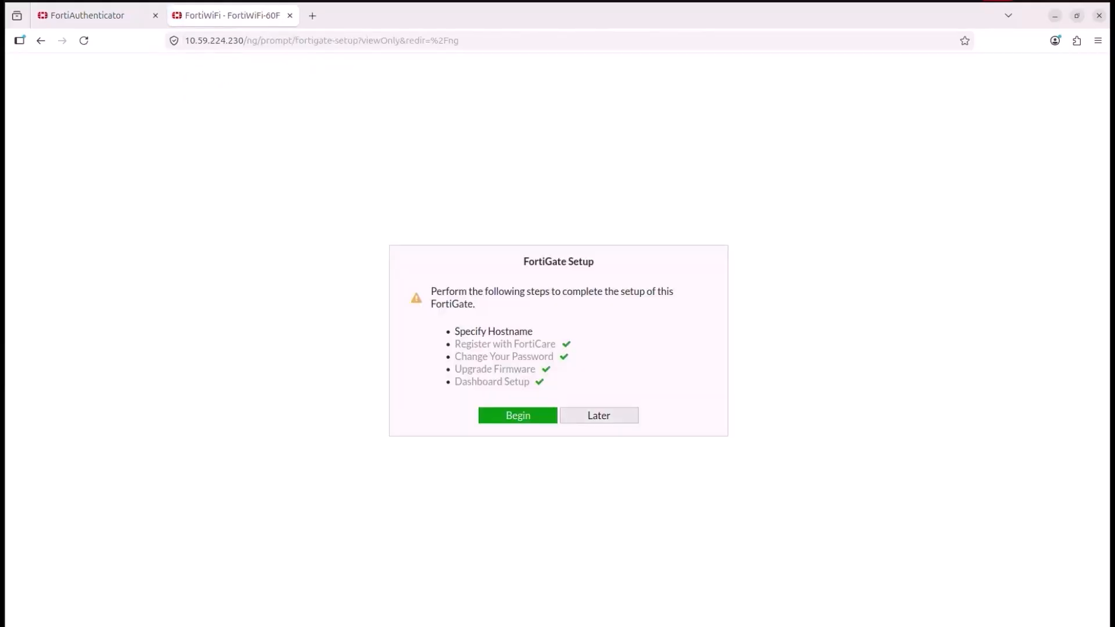
pyautogui.click(598, 415)
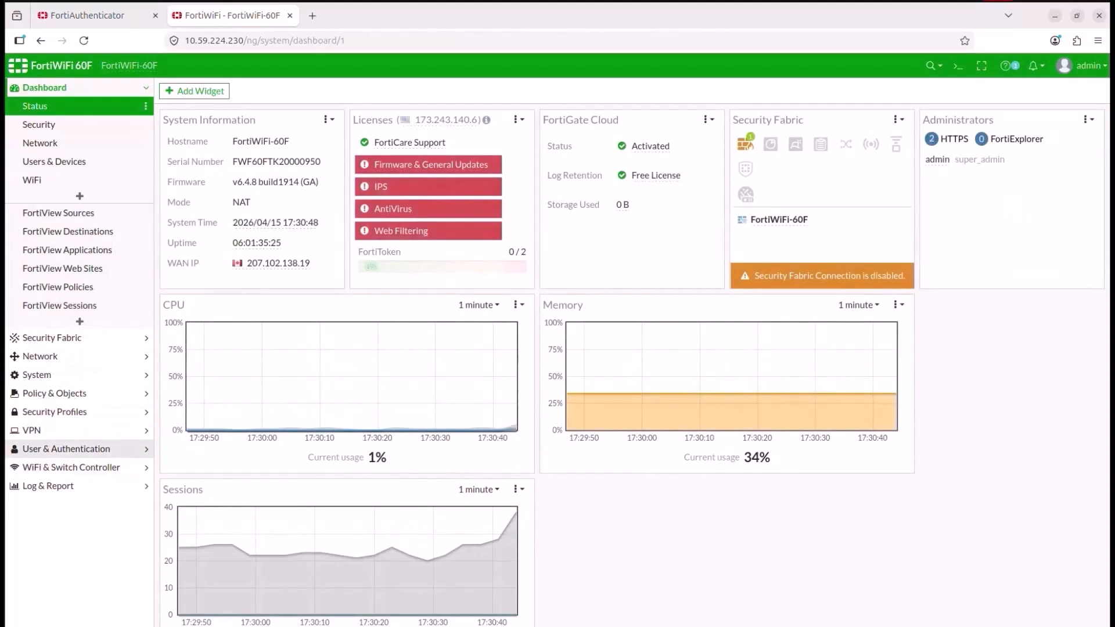
# Step: Replace the FortiAuthenticator_SMART RADIUS server's secret, test its connectivity and save it
pyautogui.click(66, 451)
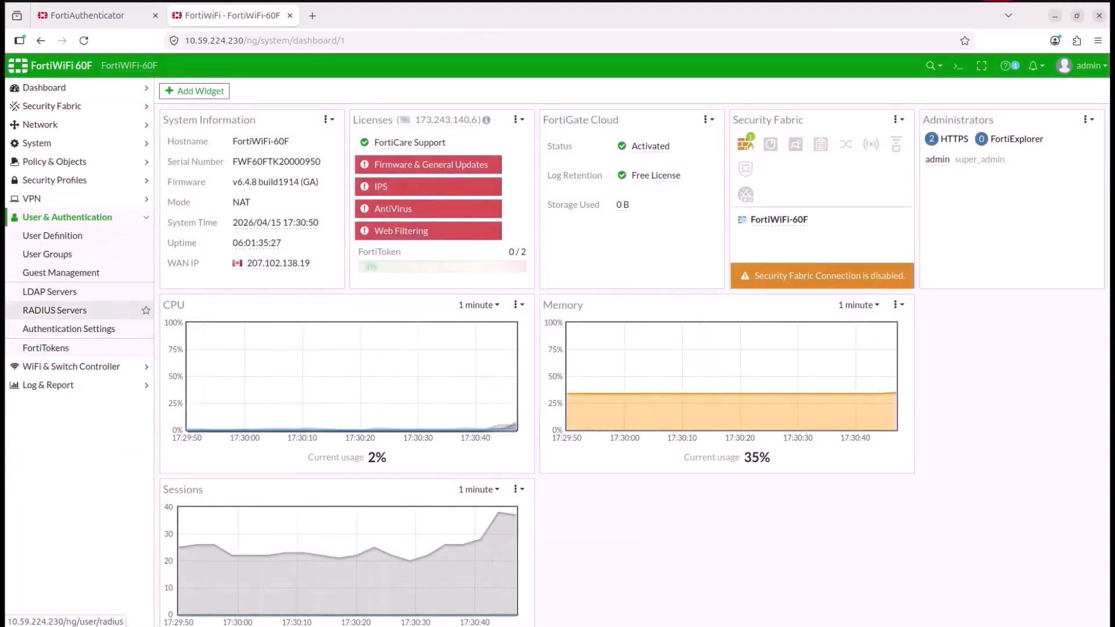
pyautogui.click(55, 311)
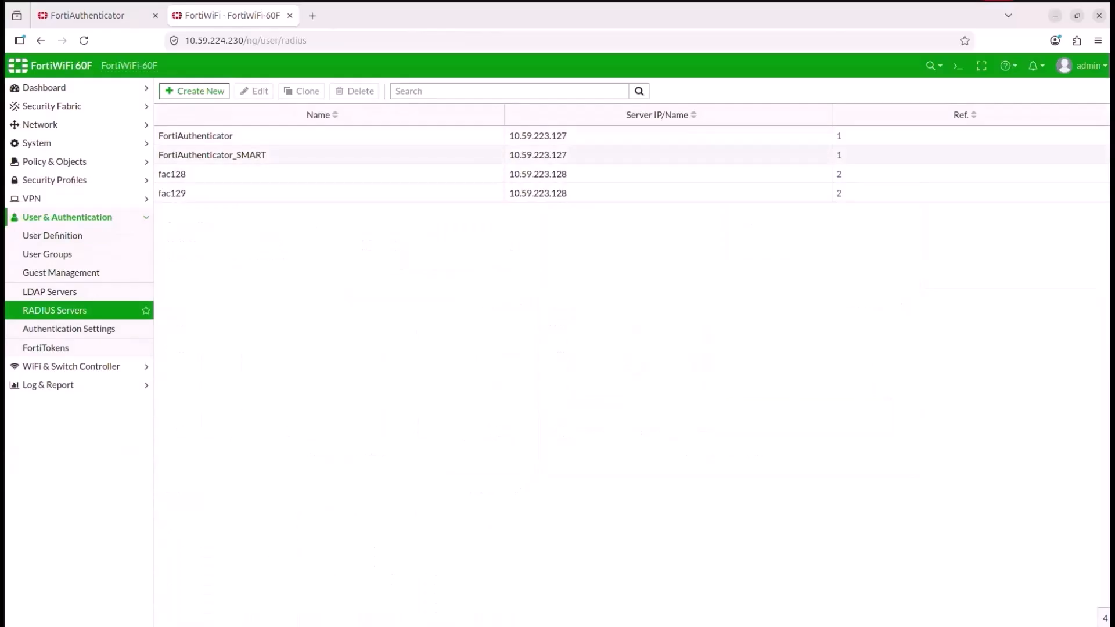
pyautogui.doubleClick(212, 155)
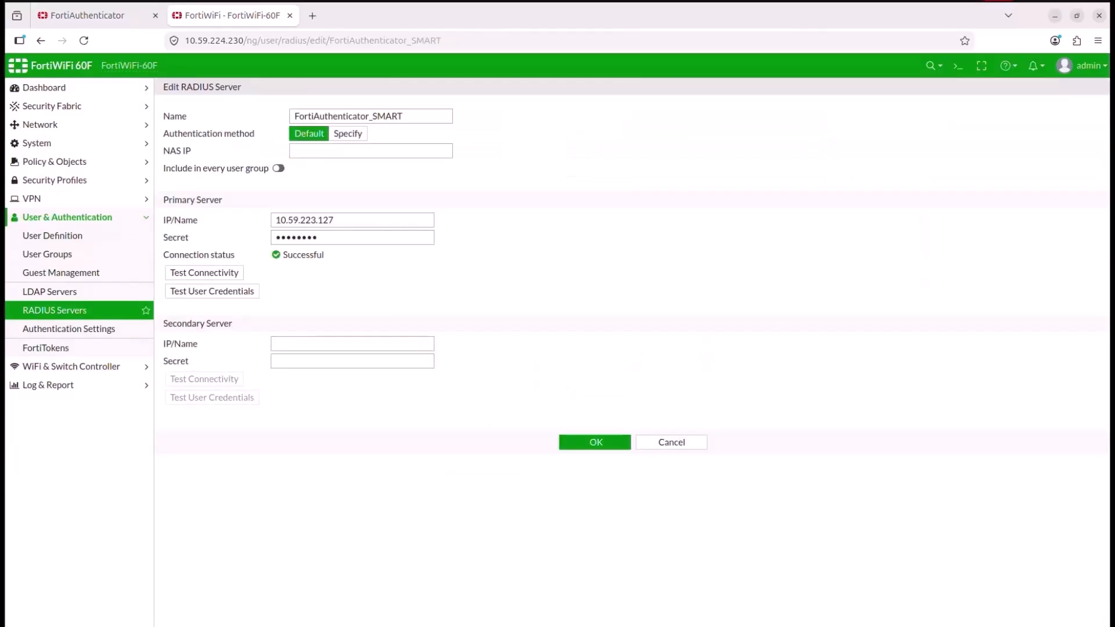
pyautogui.click(403, 116)
pyautogui.doubleClick(298, 237)
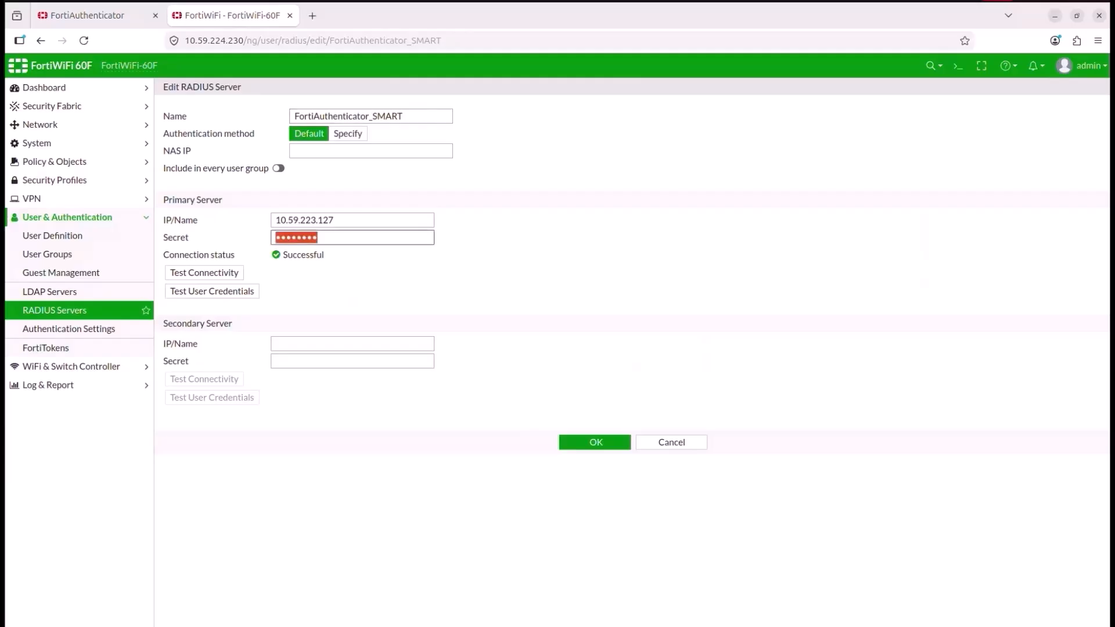
pyautogui.write('•')
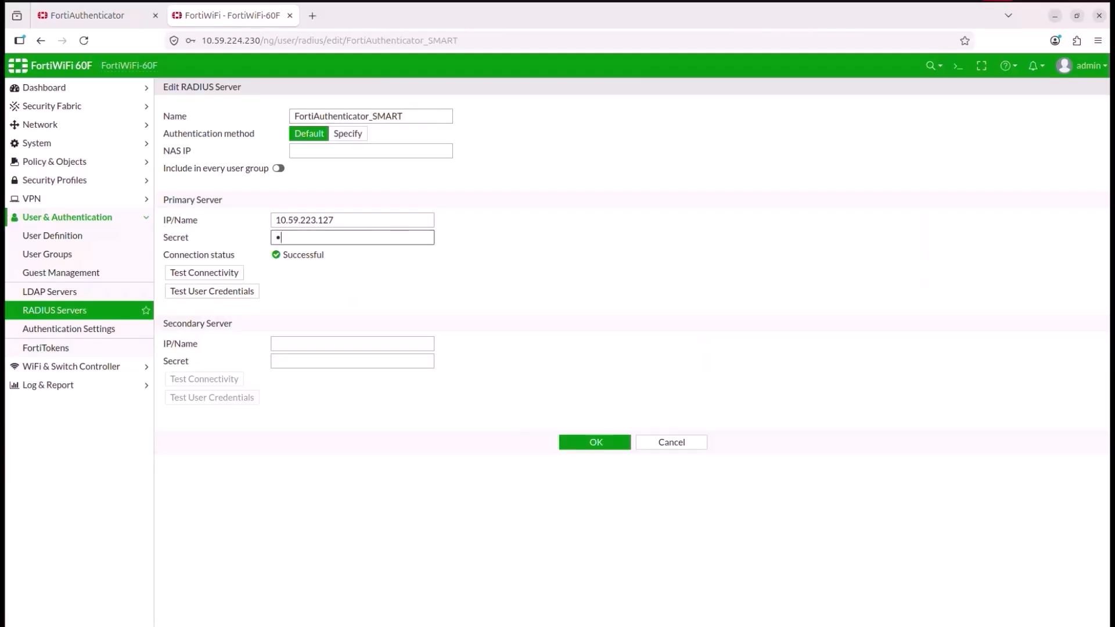
pyautogui.click(204, 272)
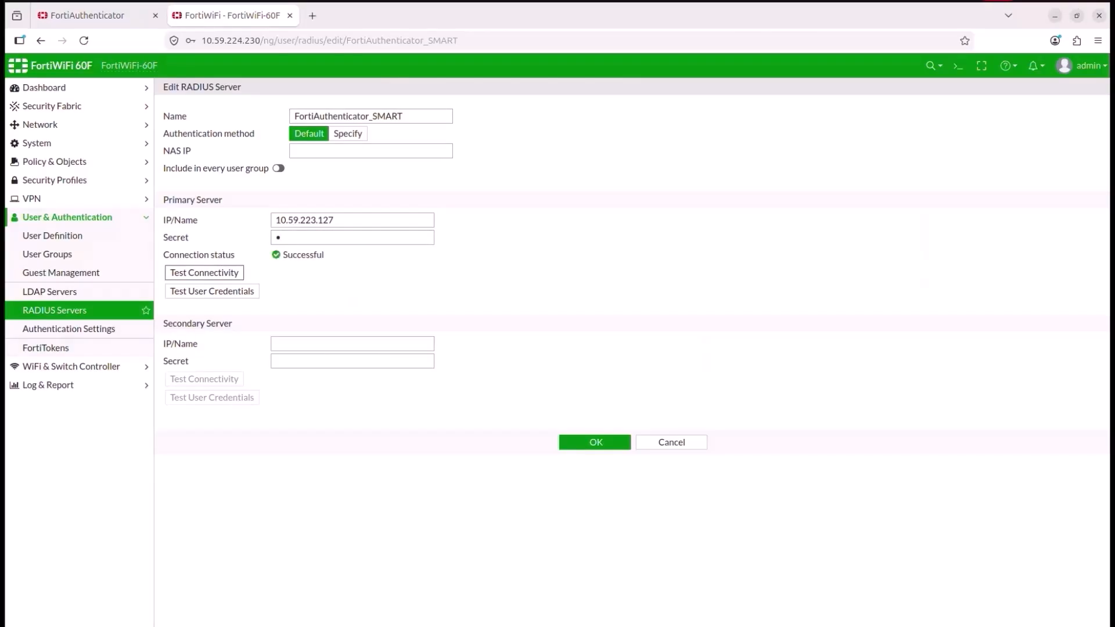
pyautogui.click(595, 442)
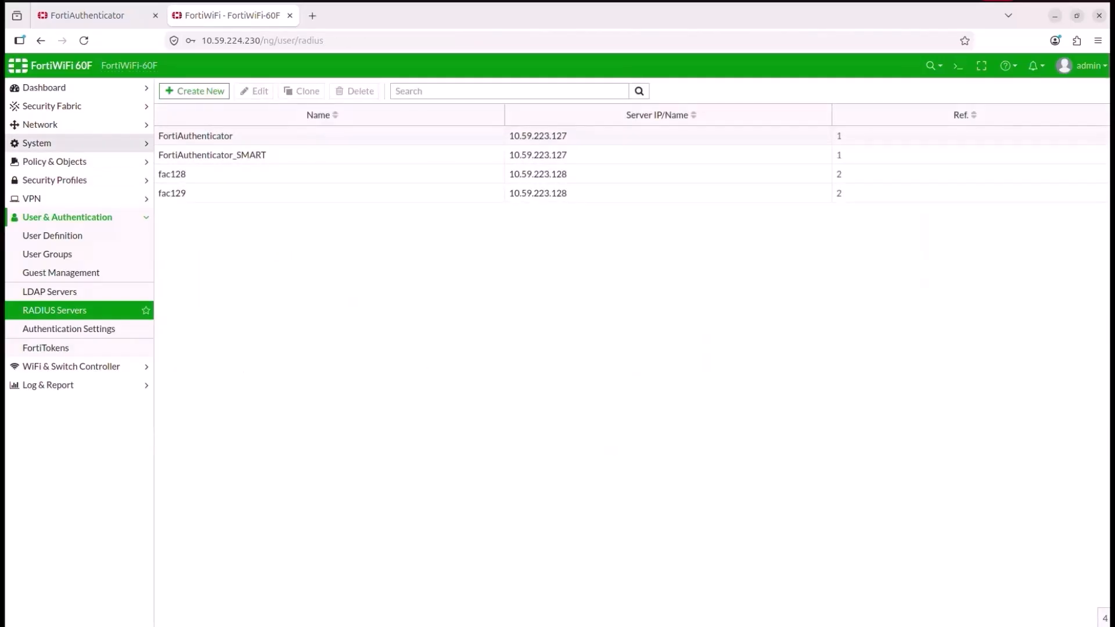
# Step: Create a new SSID interface named SMART_EAPTLS and set its broadcast SSID to SMART_EAPTLS
pyautogui.click(71, 366)
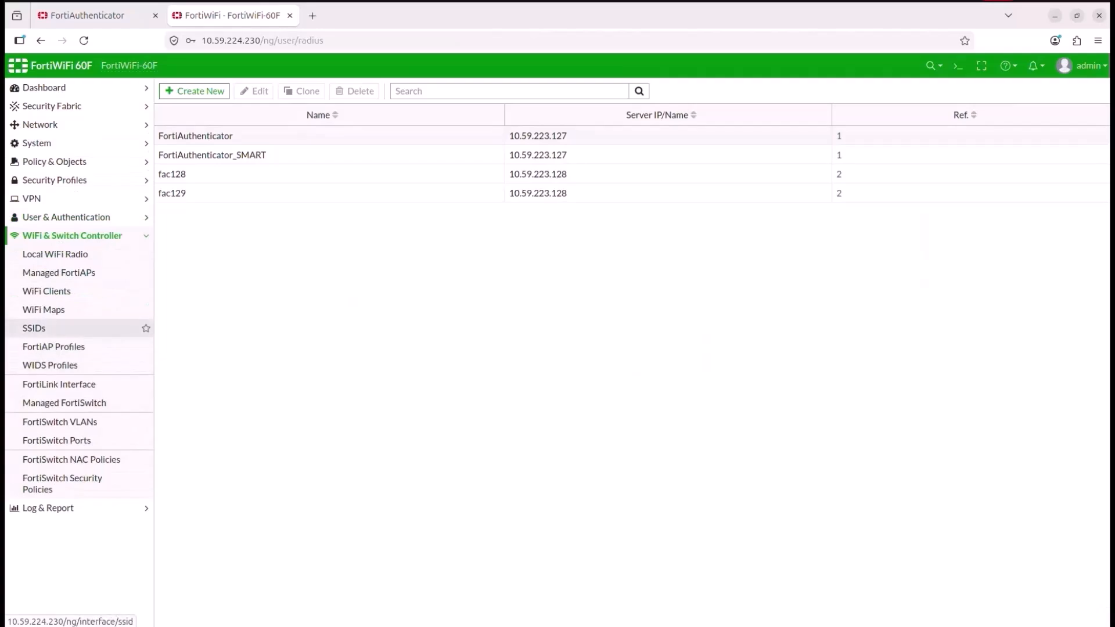
pyautogui.click(35, 329)
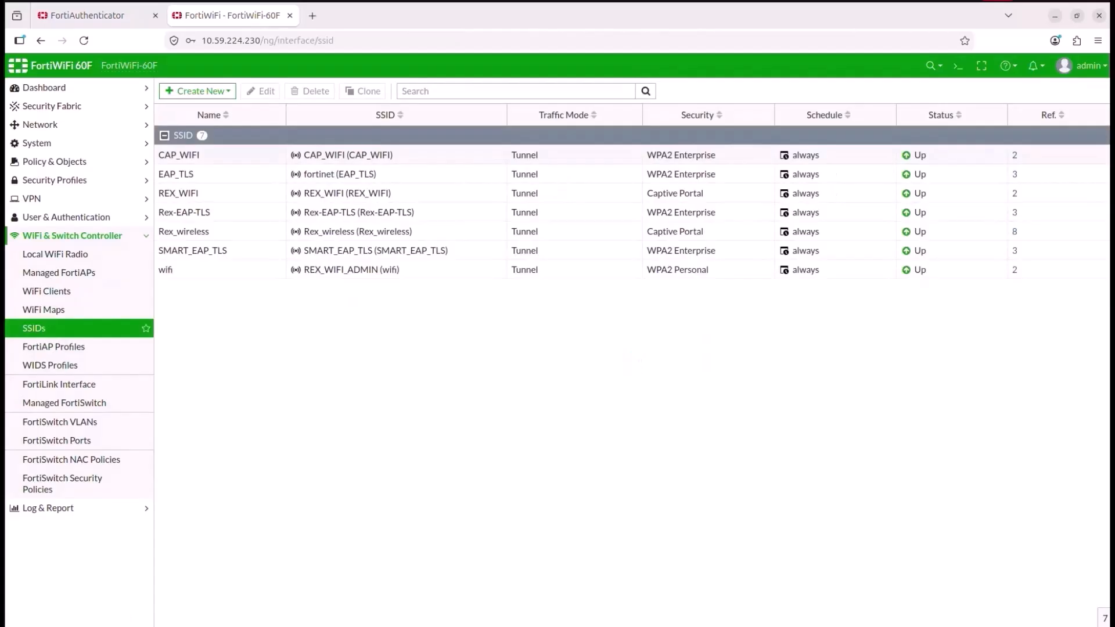
pyautogui.click(197, 91)
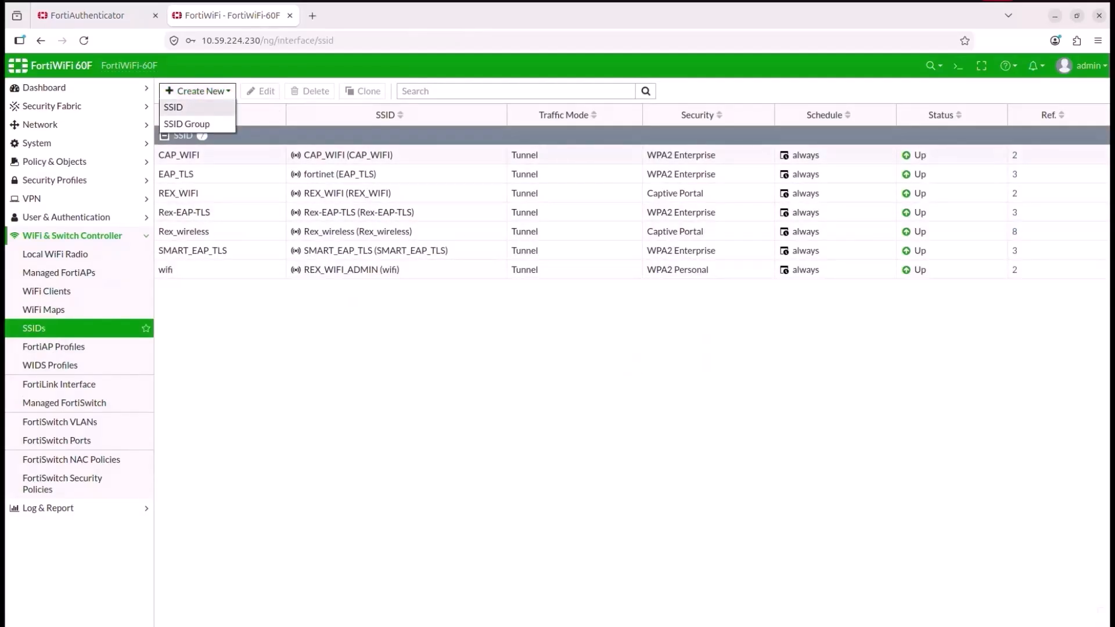
pyautogui.click(173, 107)
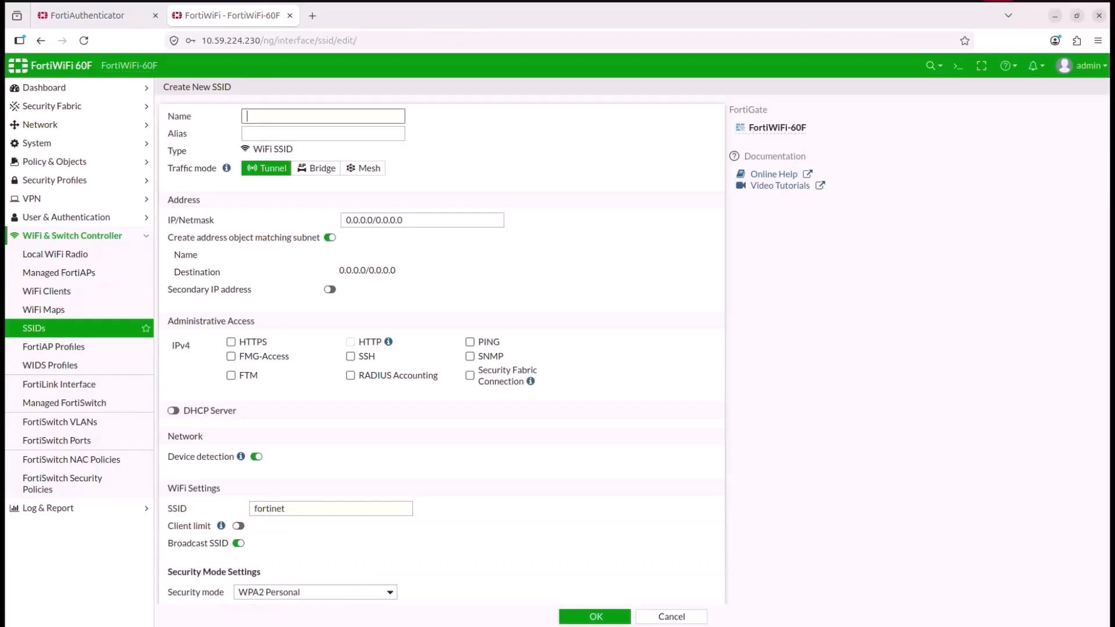
pyautogui.write('SMART_CO')
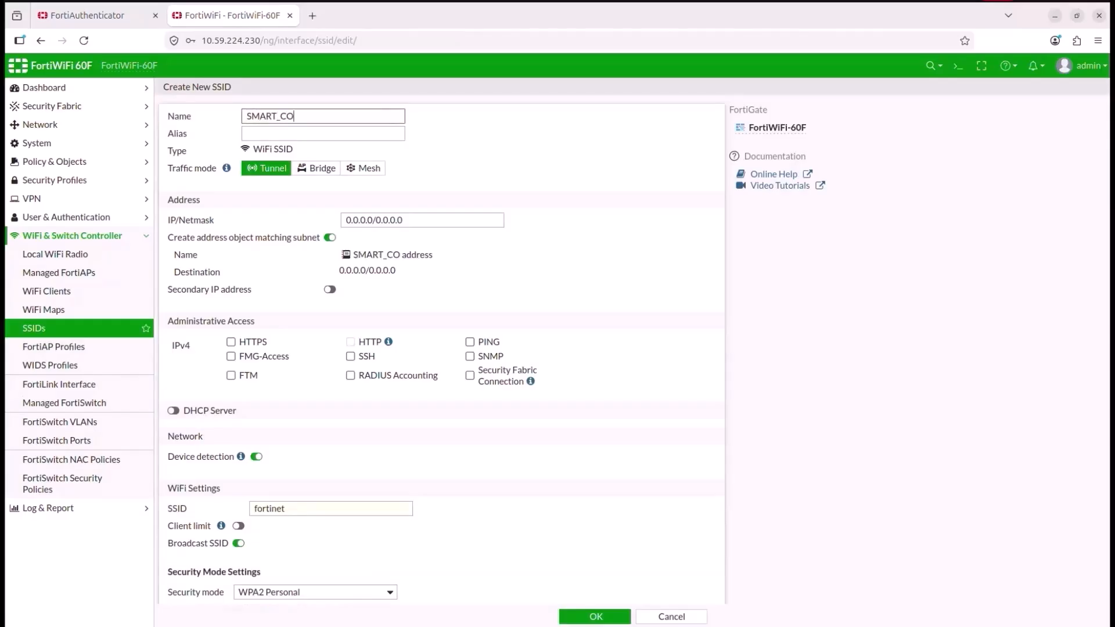
pyautogui.write('NNECT_EAP')
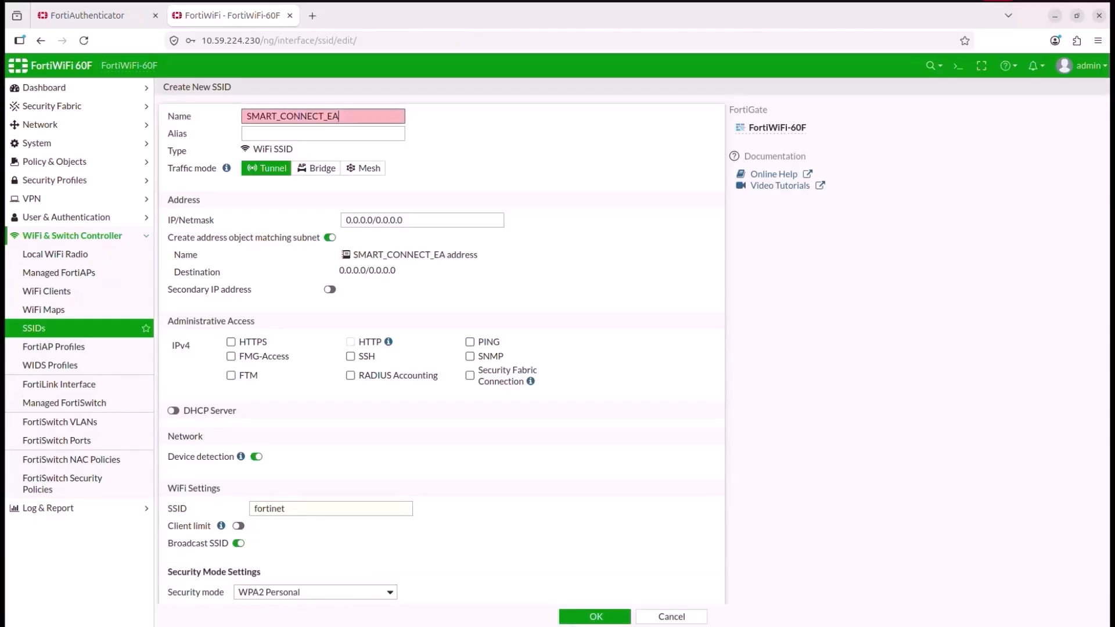
pyautogui.press('Left')
pyautogui.press('Left')
pyautogui.press('Left')
pyautogui.hotkey('ctrl', 'BackSpace')
pyautogui.write('SMART')
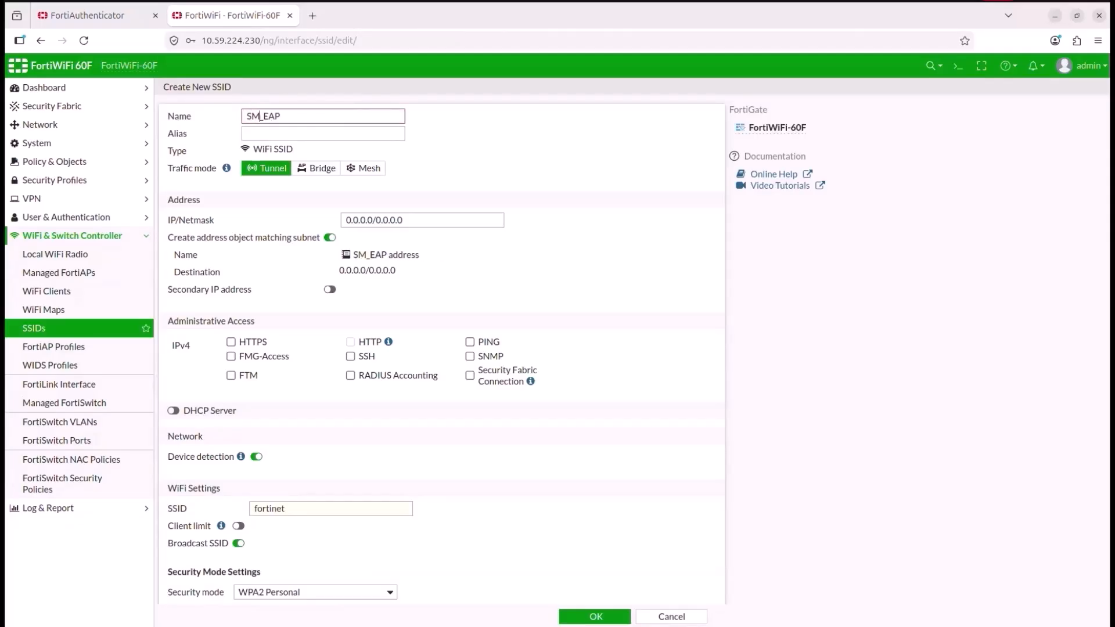
pyautogui.hotkey('shift', 'Right')
pyautogui.hotkey('shift', 'Right')
pyautogui.hotkey('shift', 'Right')
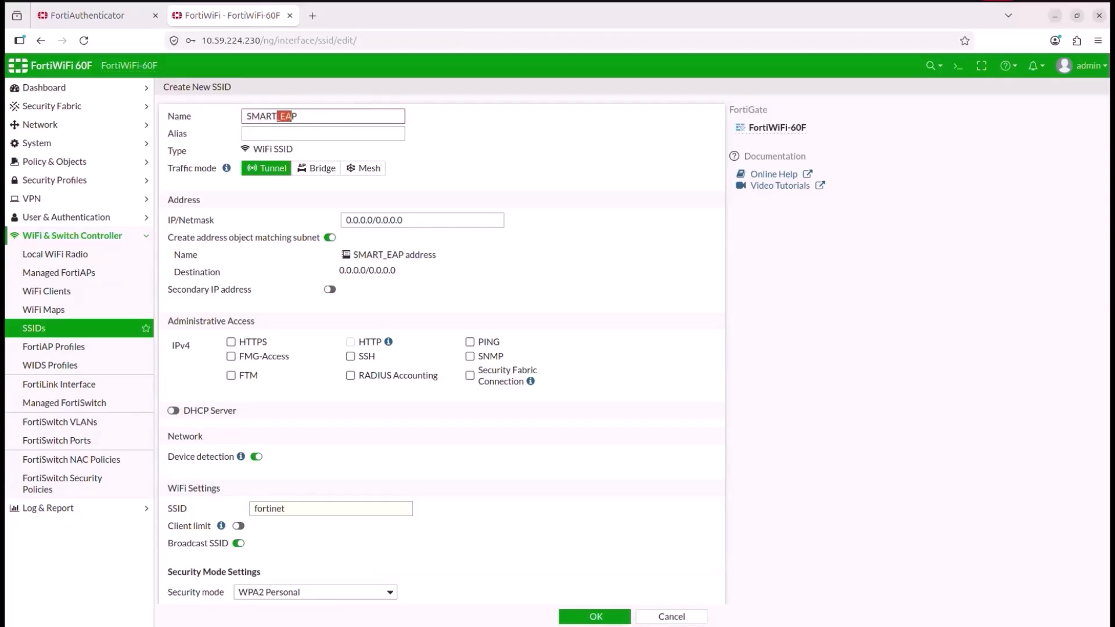
pyautogui.press('Right')
pyautogui.press('Right')
pyautogui.write('TLS')
pyautogui.hotkey('ctrl', 'a')
pyautogui.hotkey('ctrl', 'c')
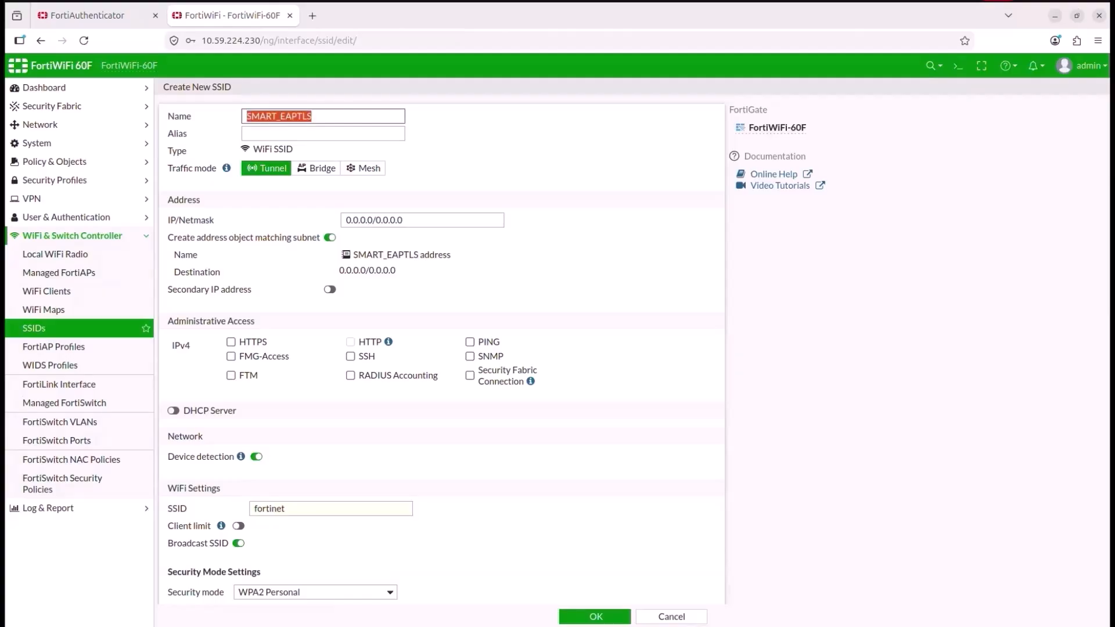
pyautogui.doubleClick(269, 509)
pyautogui.hotkey('ctrl', 'v')
# Step: Set the SSID's IP/Netmask to 192.168.113.1/24 and enable its DHCP server
pyautogui.moveTo(373, 221); pyautogui.dragTo(346, 220)
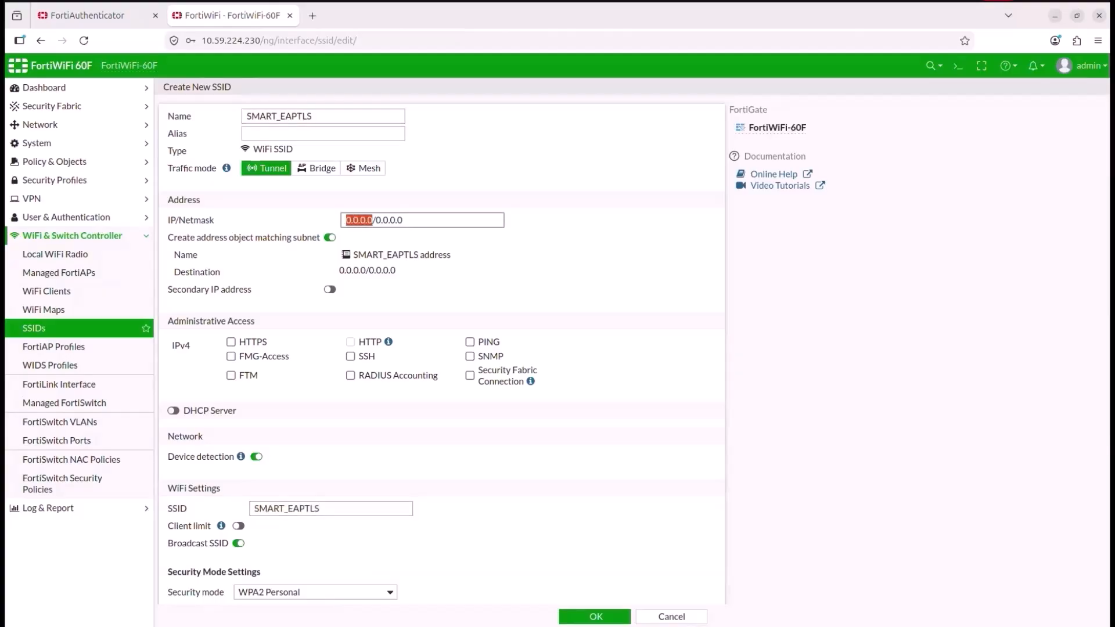
pyautogui.write('192.168.1')
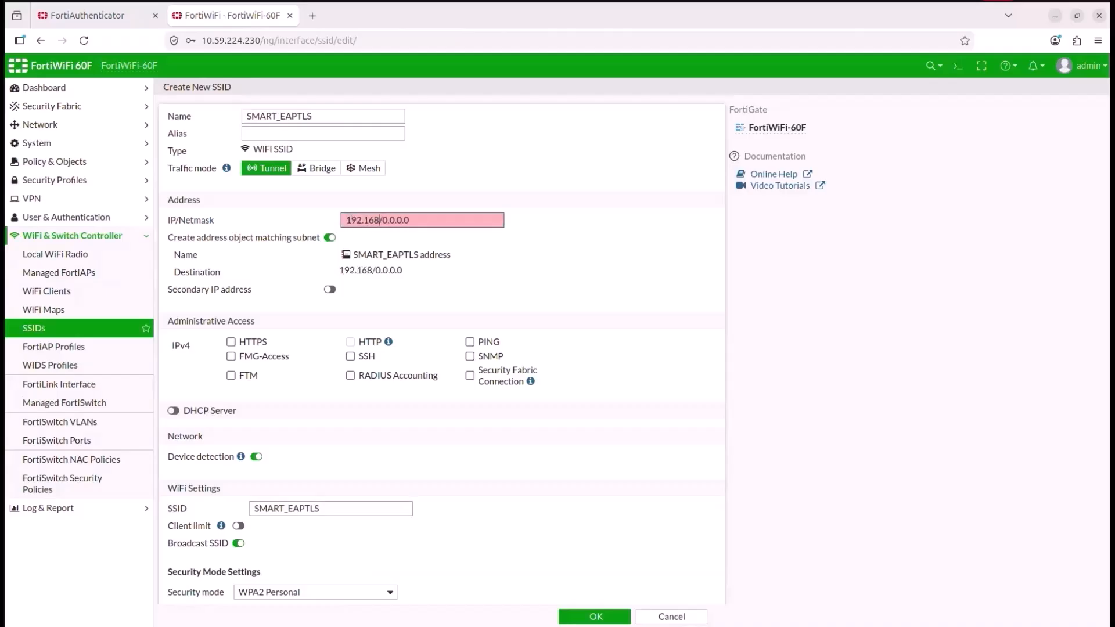
pyautogui.write('13.1')
pyautogui.hotkey('shift', 'Left')
pyautogui.hotkey('shift', 'Left')
pyautogui.hotkey('shift', 'Left')
pyautogui.hotkey('shift', 'Left')
pyautogui.hotkey('shift', 'Left')
pyautogui.hotkey('shift', 'Left')
pyautogui.hotkey('shift', 'Left')
pyautogui.write('24')
pyautogui.click(173, 410)
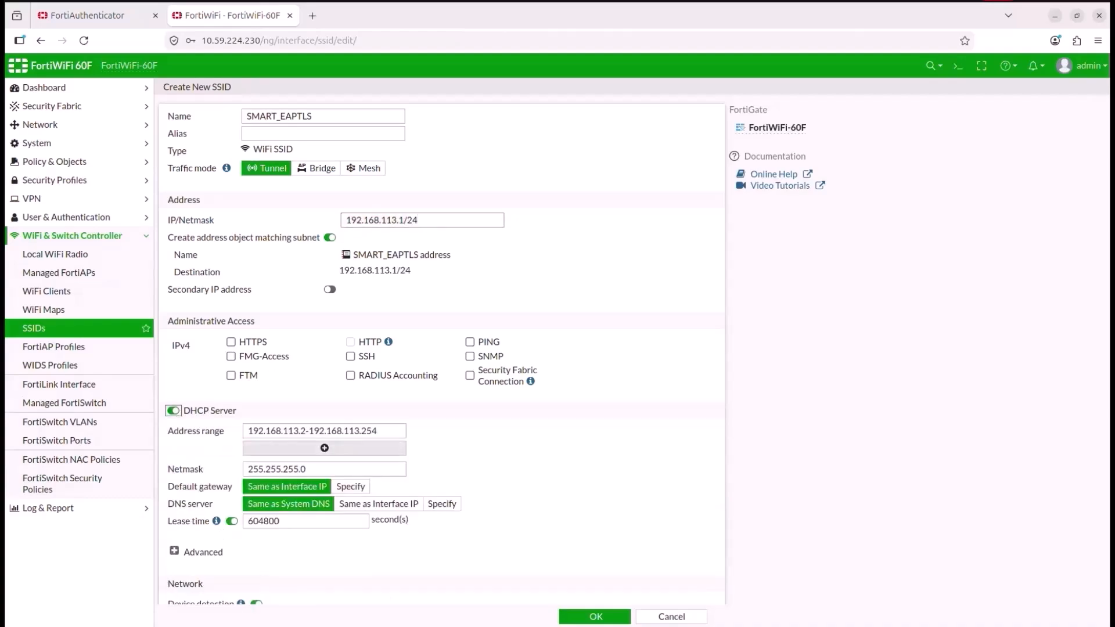
# Step: Set security mode to WPA2 Enterprise with RADIUS server authentication using FortiAuthenticator_SMART, then save the SSID
pyautogui.scroll(-5, 442, 348)
pyautogui.scroll(-2, 442, 348)
pyautogui.click(315, 332)
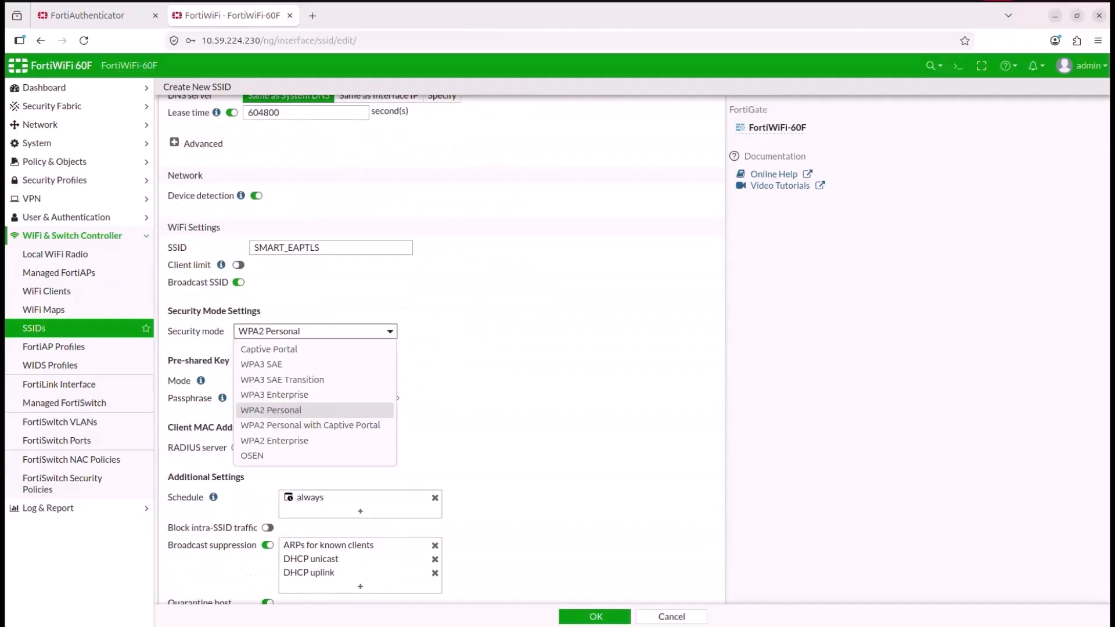
pyautogui.click(274, 440)
pyautogui.click(302, 348)
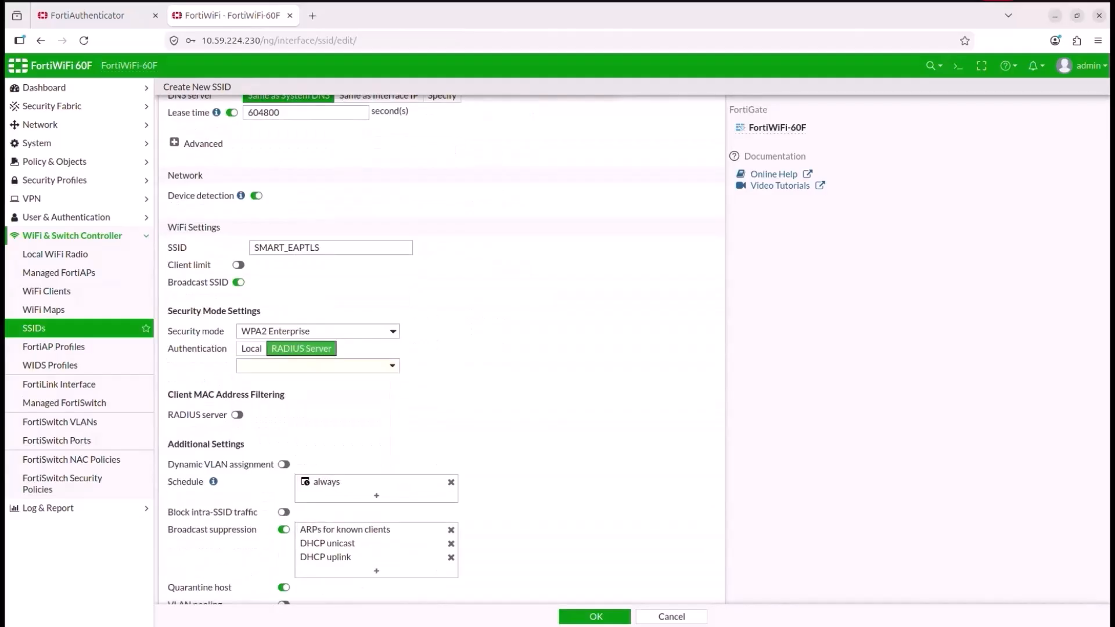
pyautogui.click(317, 365)
pyautogui.click(311, 445)
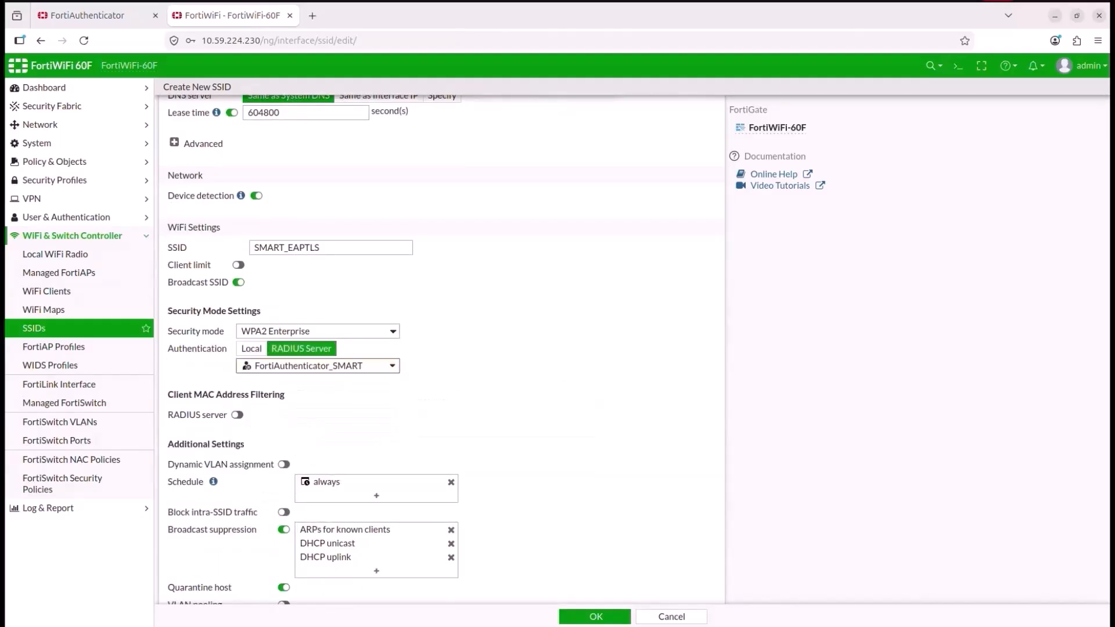
pyautogui.scroll(-2, 442, 348)
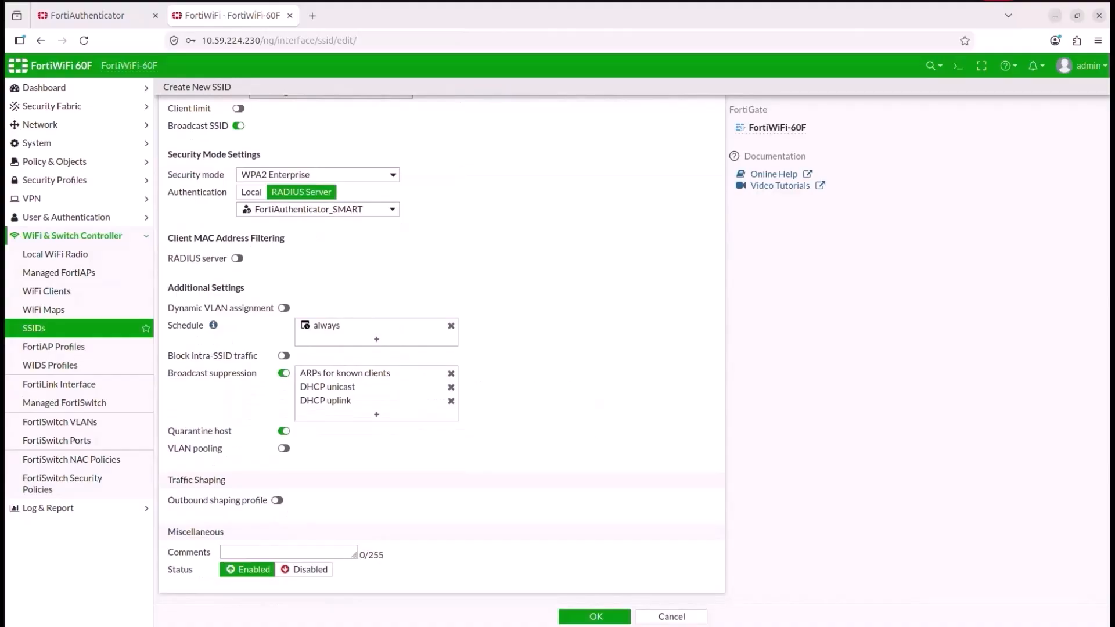
pyautogui.click(595, 617)
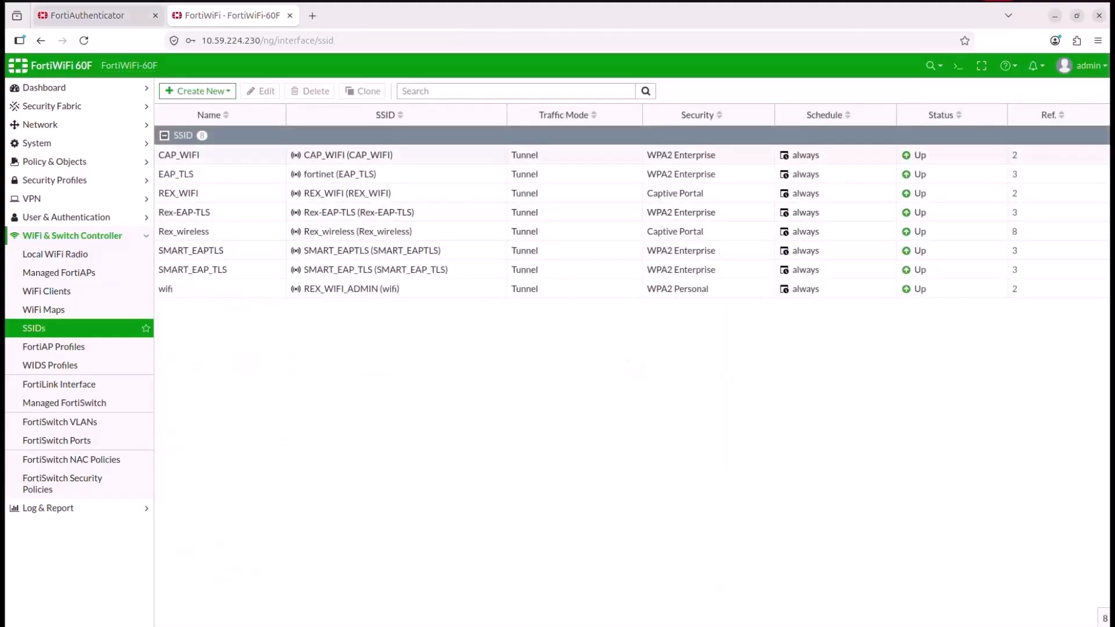
# Step: Switch to FortiAuthenticator and start a new Smart Connect profile named SMART_EAPTLS with Wireless connect type
pyautogui.click(87, 16)
pyautogui.click(46, 173)
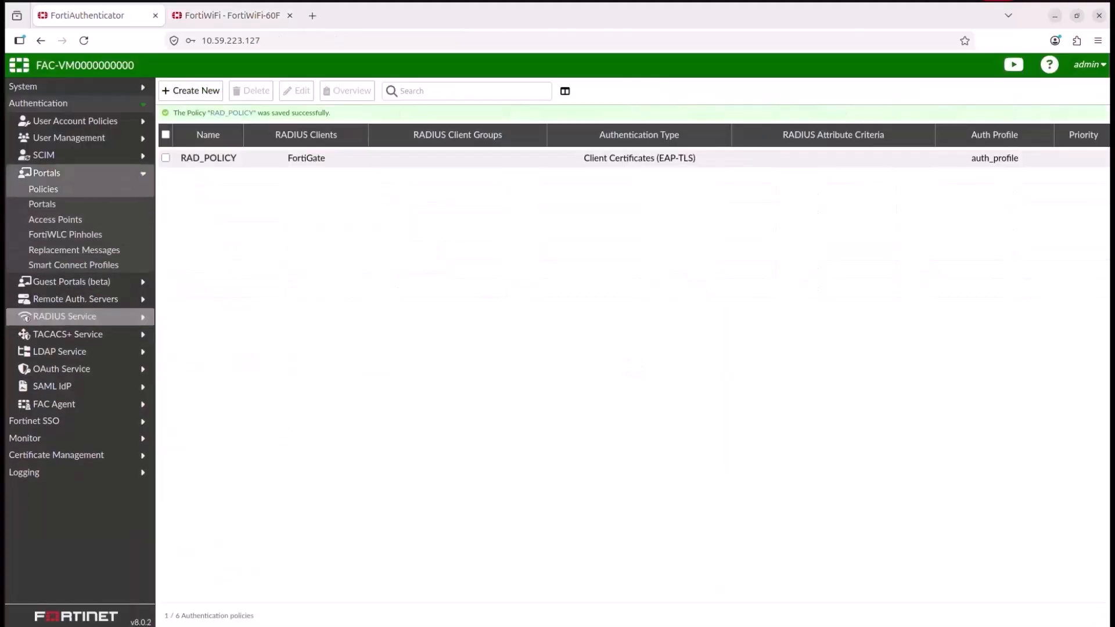
pyautogui.click(42, 203)
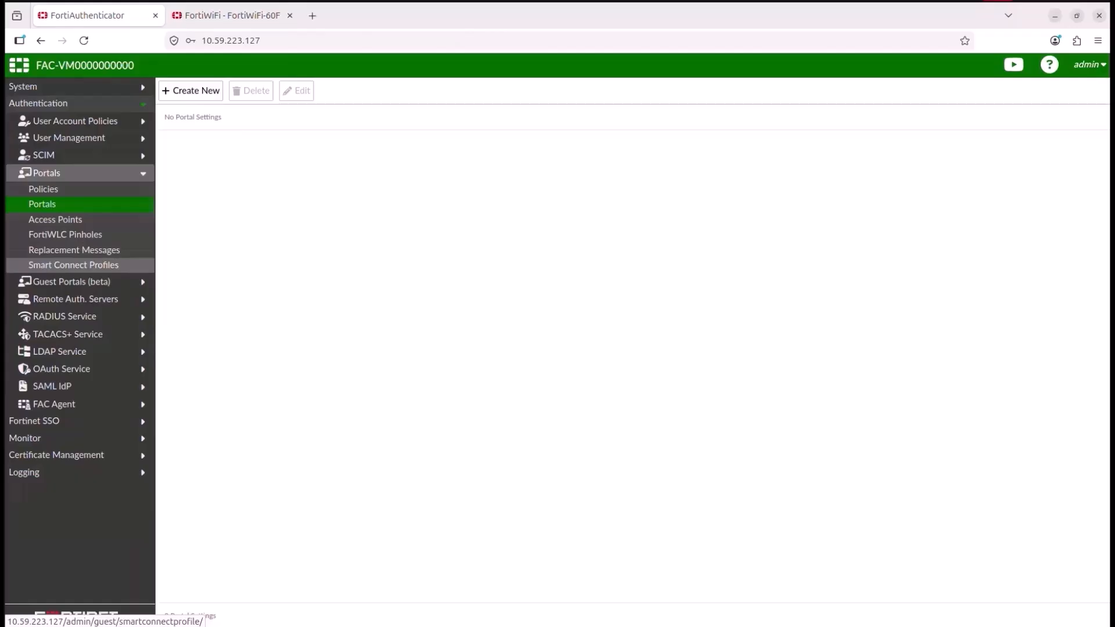
pyautogui.click(73, 265)
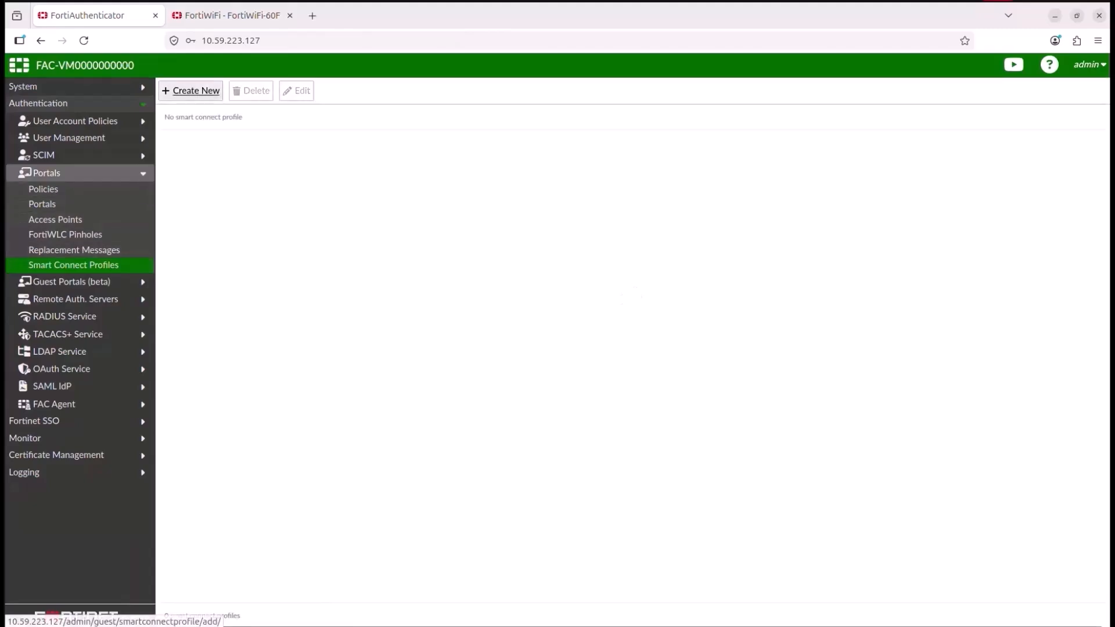
pyautogui.click(195, 91)
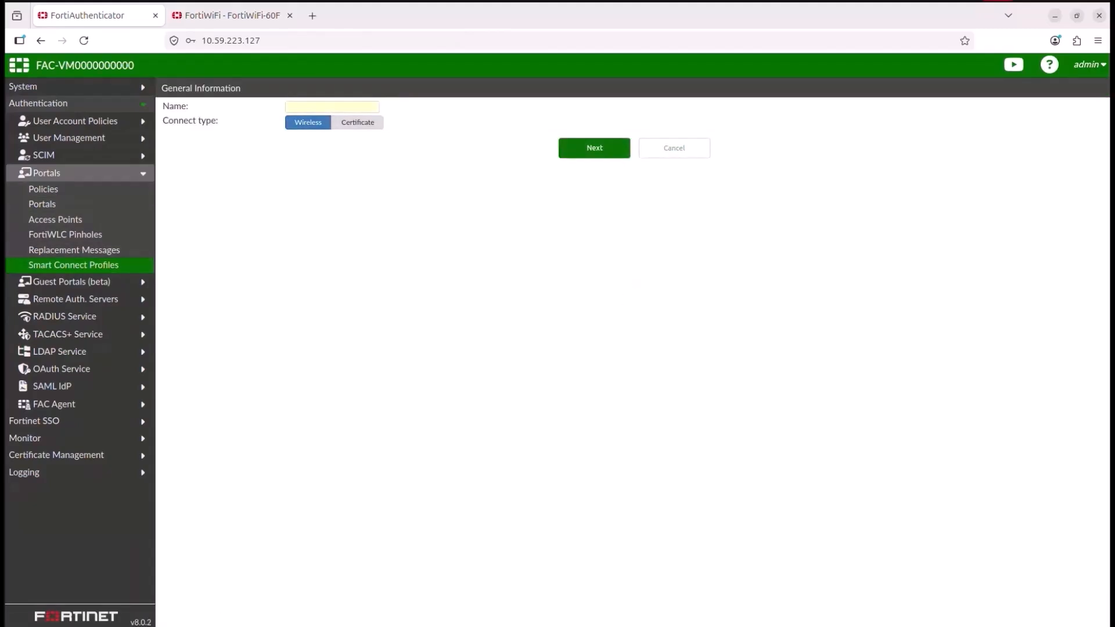
pyautogui.click(343, 107)
pyautogui.write('S')
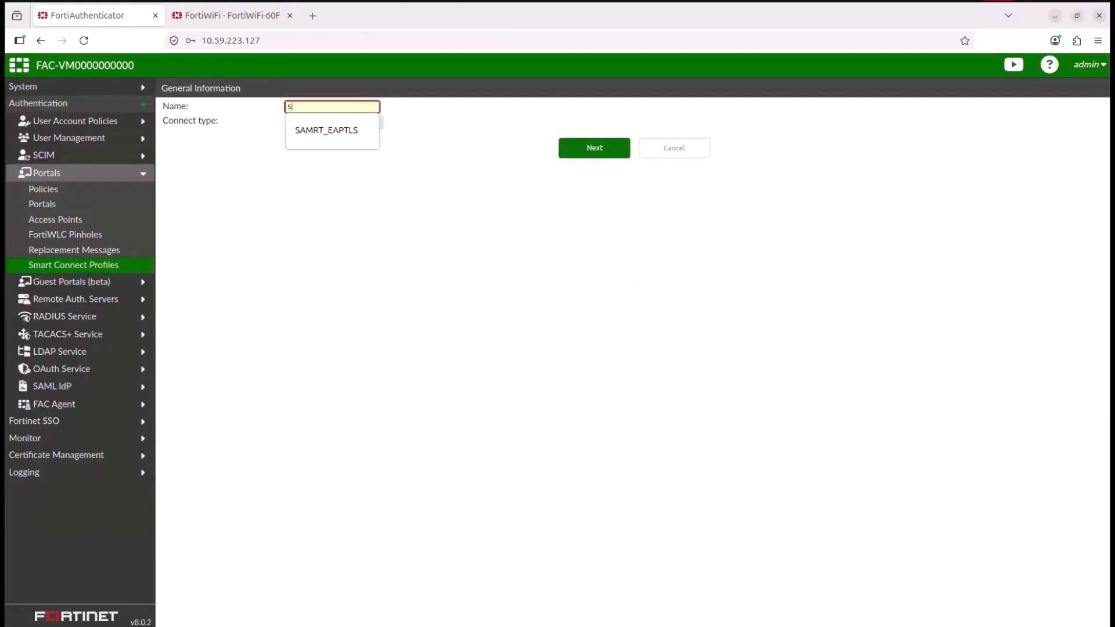
pyautogui.write('MAR')
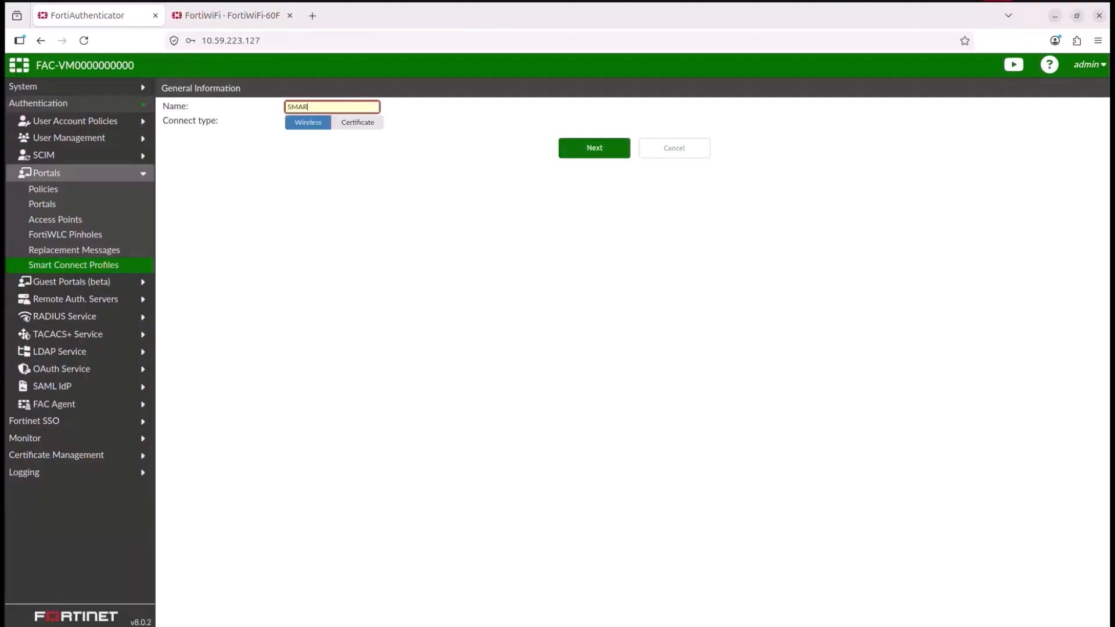
pyautogui.write('T_EAPTLS')
pyautogui.press('Return')
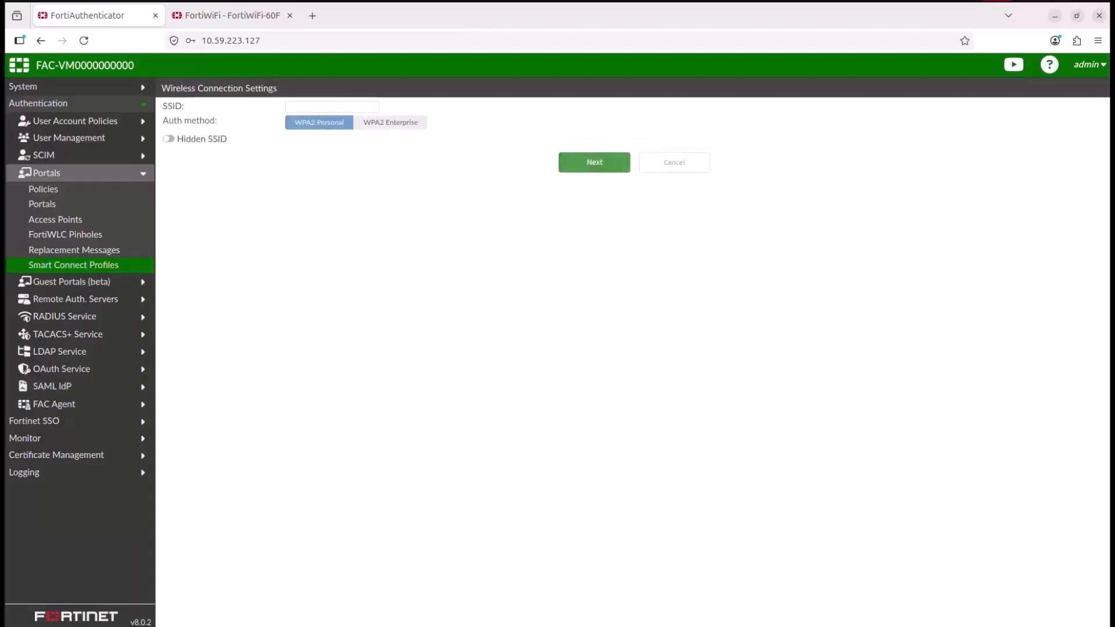
# Step: Set the profile's auth method to WPA2 Enterprise with SSID SMART_EAPTLS and continue
pyautogui.click(391, 122)
pyautogui.click(332, 107)
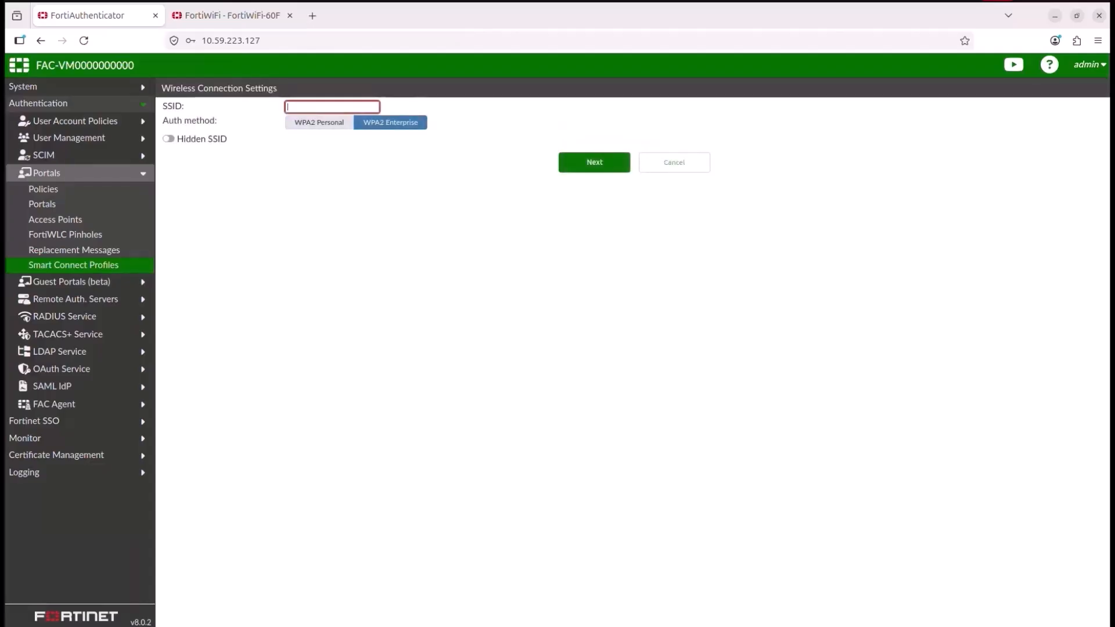
pyautogui.write('SM')
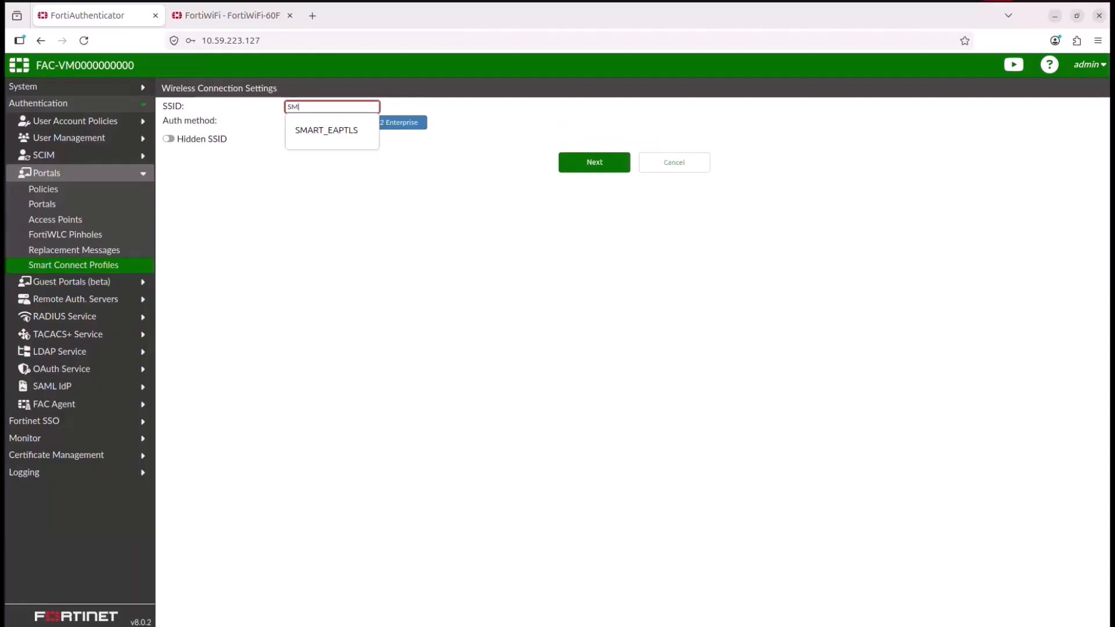
pyautogui.write('ART_EAPTLS')
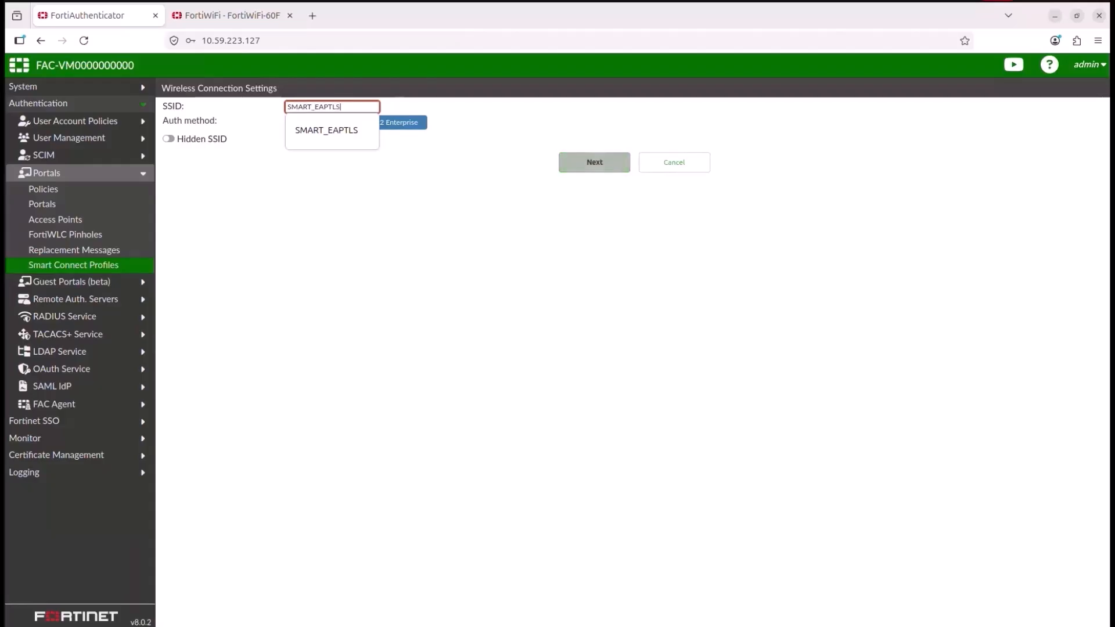
pyautogui.click(594, 162)
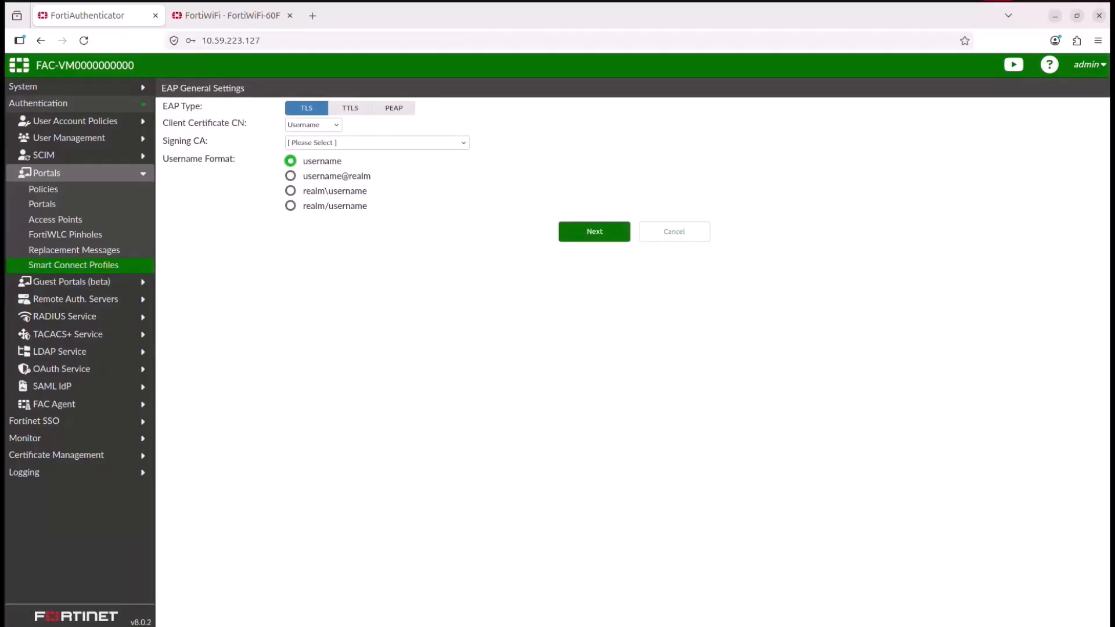
# Step: Choose SMART_CONNECT_CA as the signing CA for TLS and continue
pyautogui.click(378, 142)
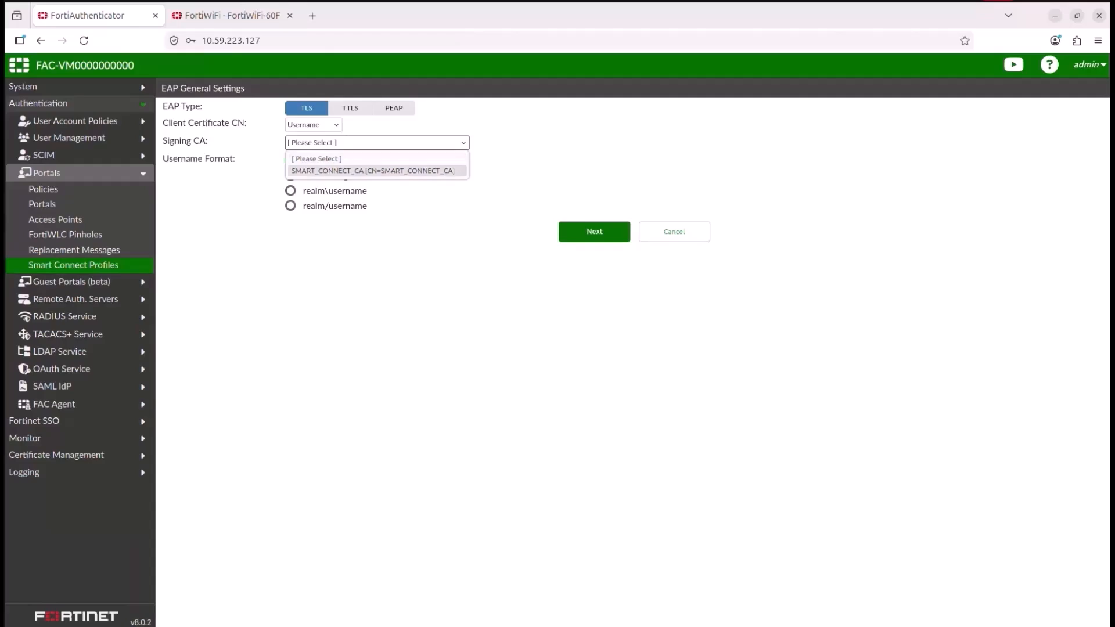
pyautogui.click(373, 170)
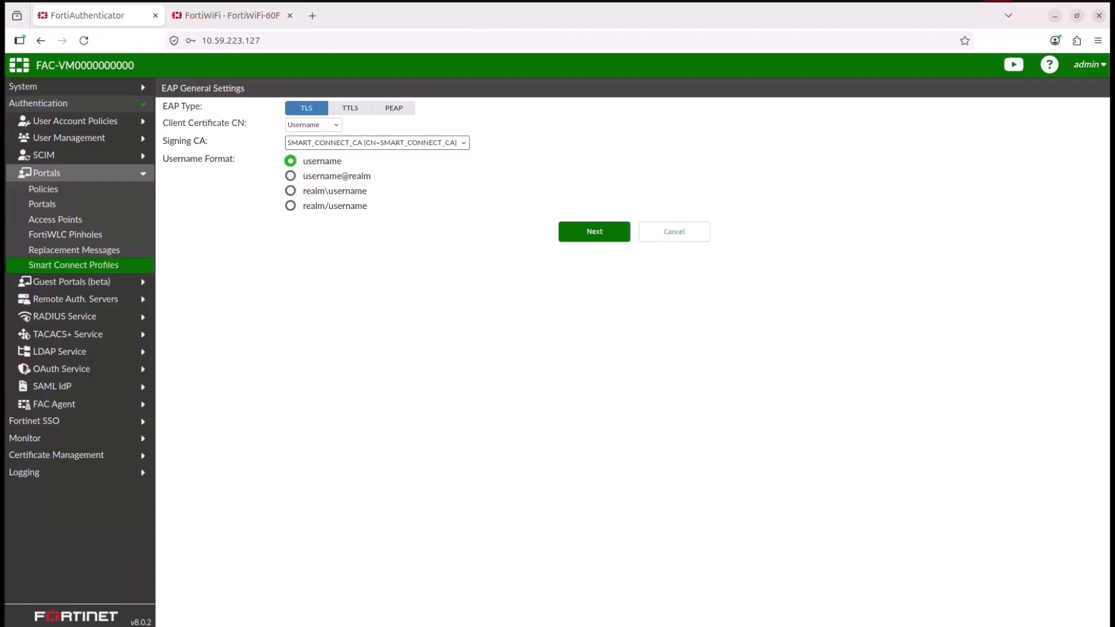
pyautogui.click(594, 231)
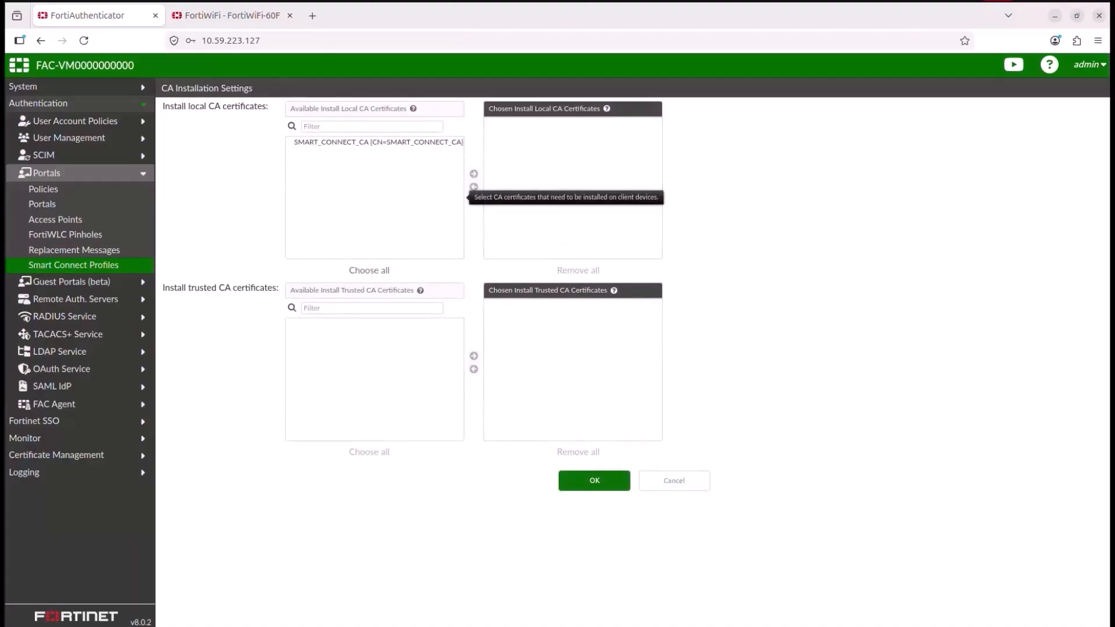
# Step: Add SMART_CONNECT_CA to the local CA certificates to install and save the profile
pyautogui.click(377, 142)
pyautogui.click(474, 174)
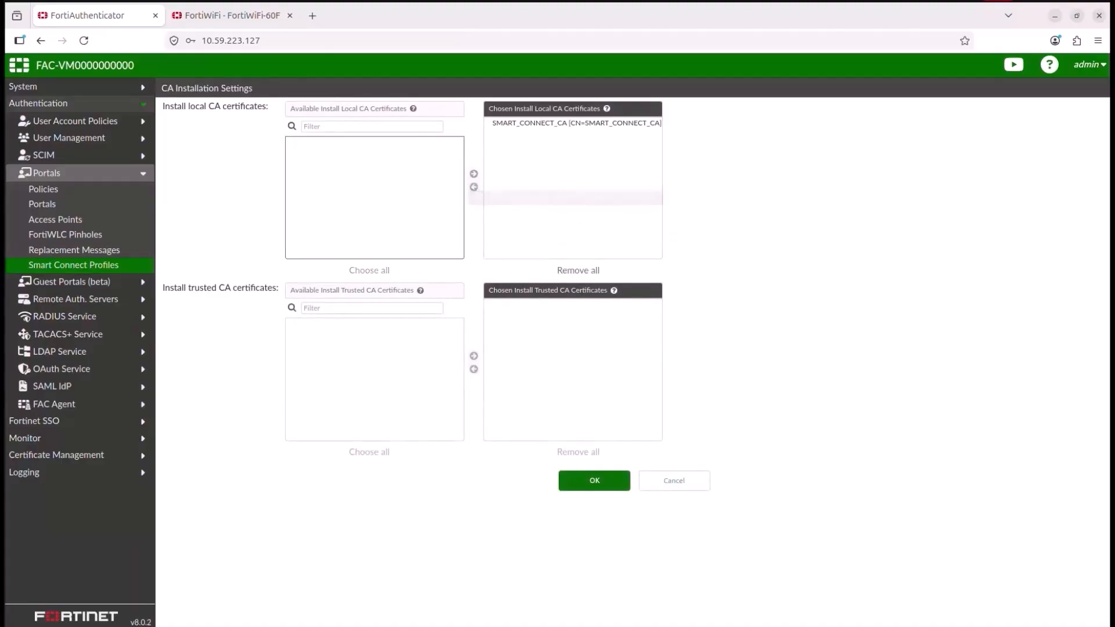
pyautogui.click(594, 480)
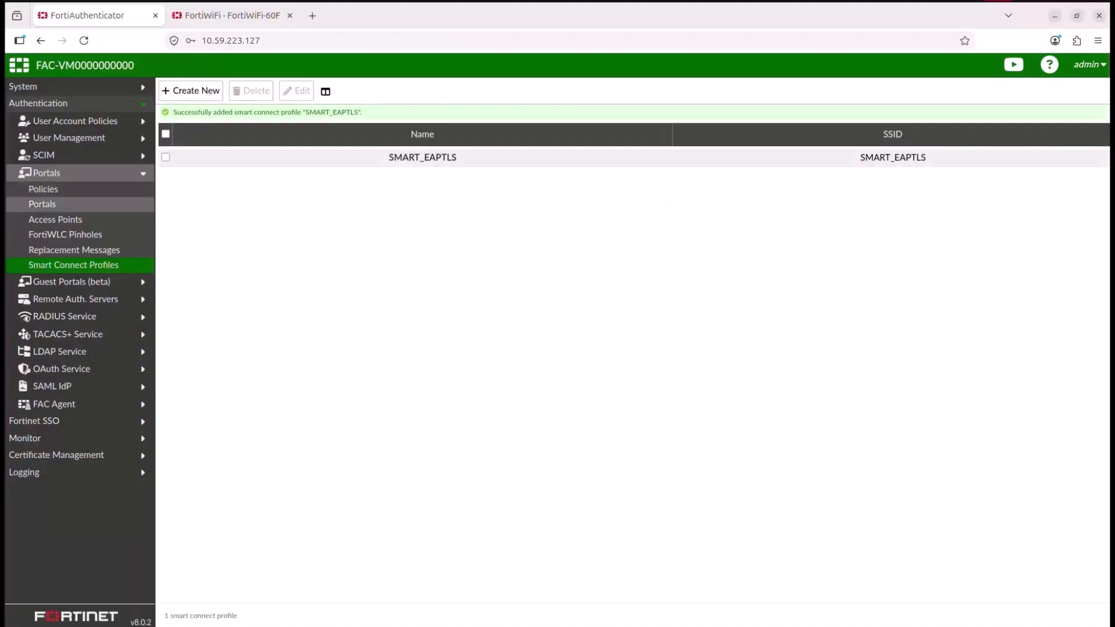
# Step: Create a new portal named SMART_PORTAL
pyautogui.click(42, 204)
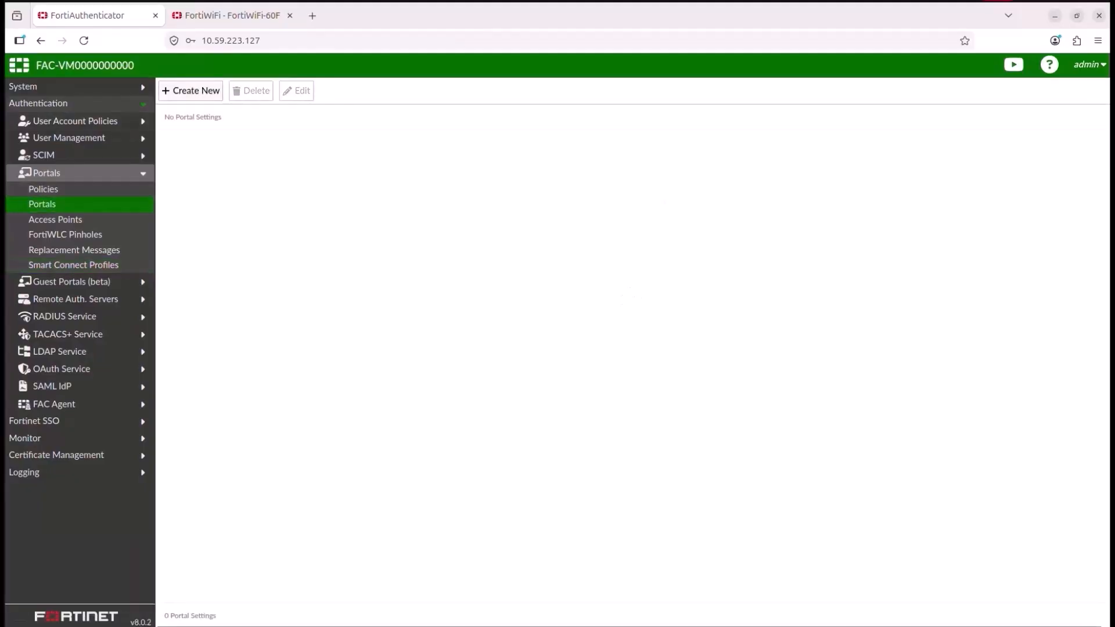
pyautogui.click(174, 89)
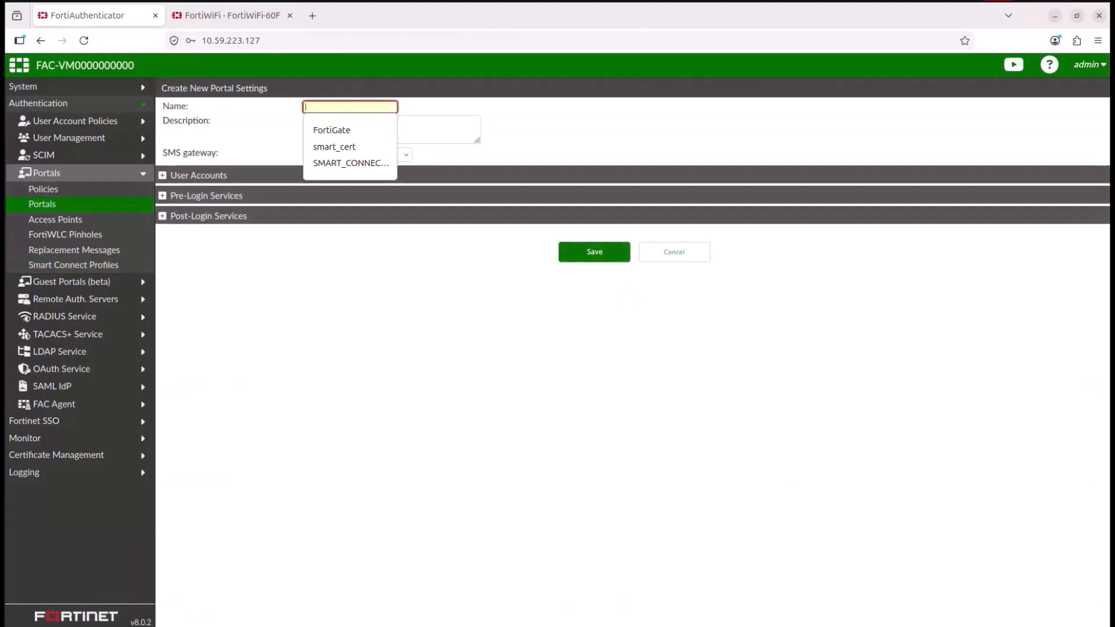
pyautogui.write('portal')
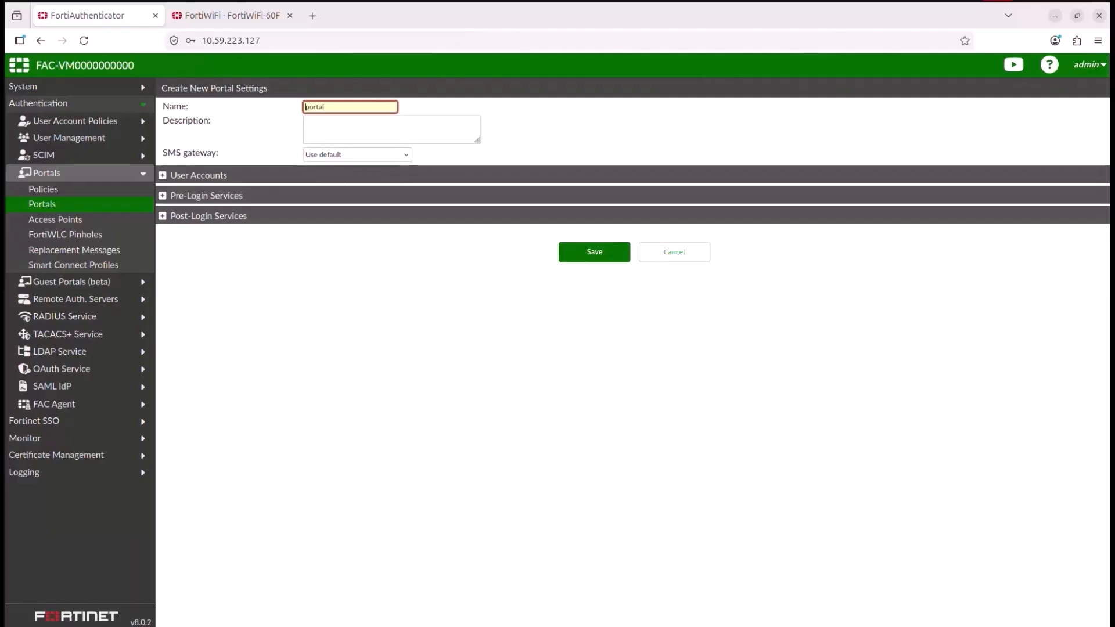
pyautogui.hotkey('ctrl', 'a')
pyautogui.press('Home')
pyautogui.write('SMART_')
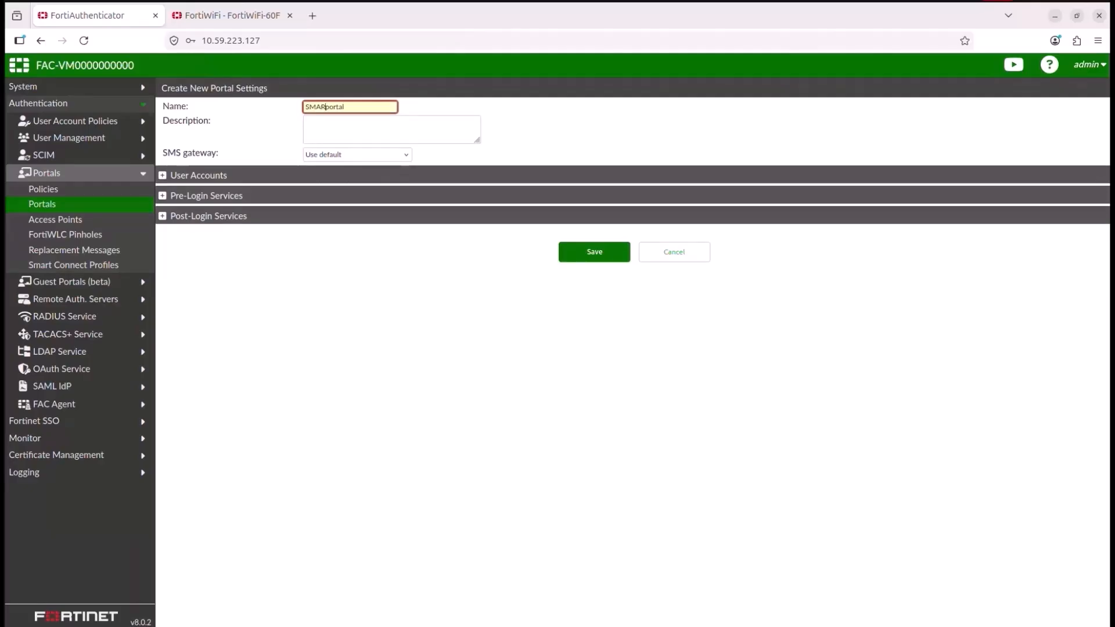
pyautogui.hotkey('shift', 'Right')
pyautogui.hotkey('shift', 'Right')
pyautogui.hotkey('shift', 'Right')
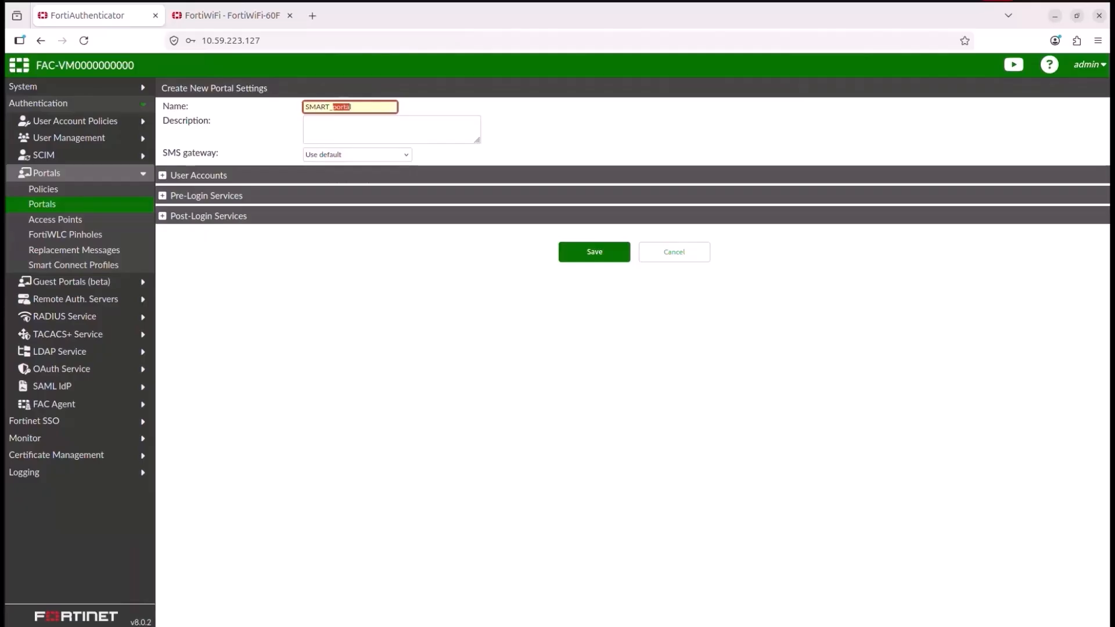
pyautogui.press('BackSpace')
pyautogui.press('BackSpace')
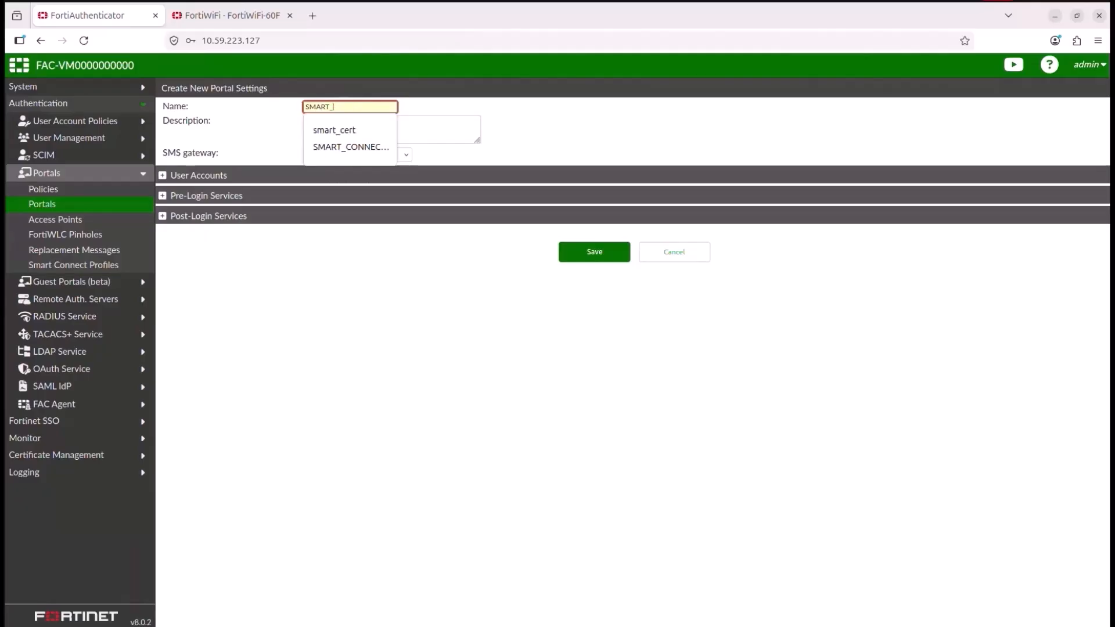
pyautogui.write('PORTA')
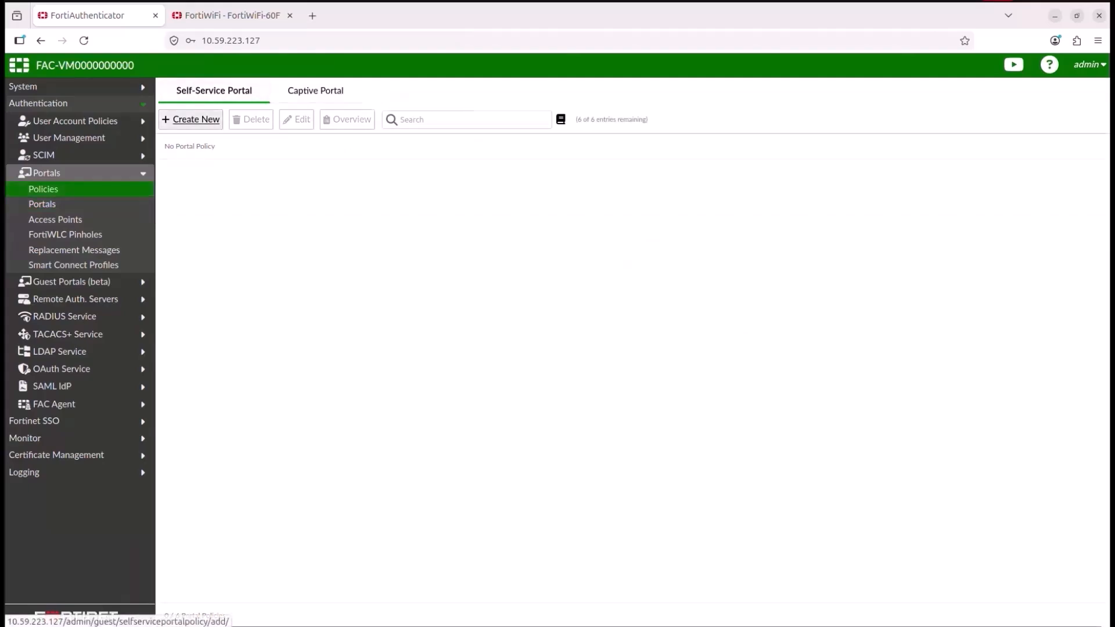
# Step: Create a self-service portal policy named portal for the SMART_PORTAL portal, keeping the default realms and authentication factors
pyautogui.click(194, 117)
pyautogui.click(332, 121)
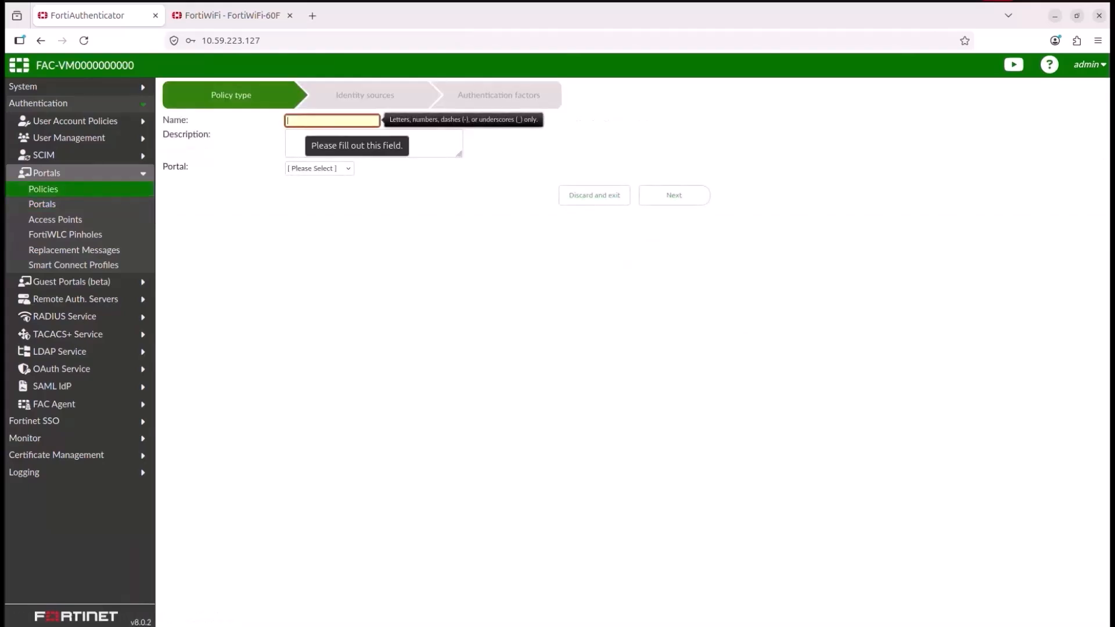
pyautogui.write('port')
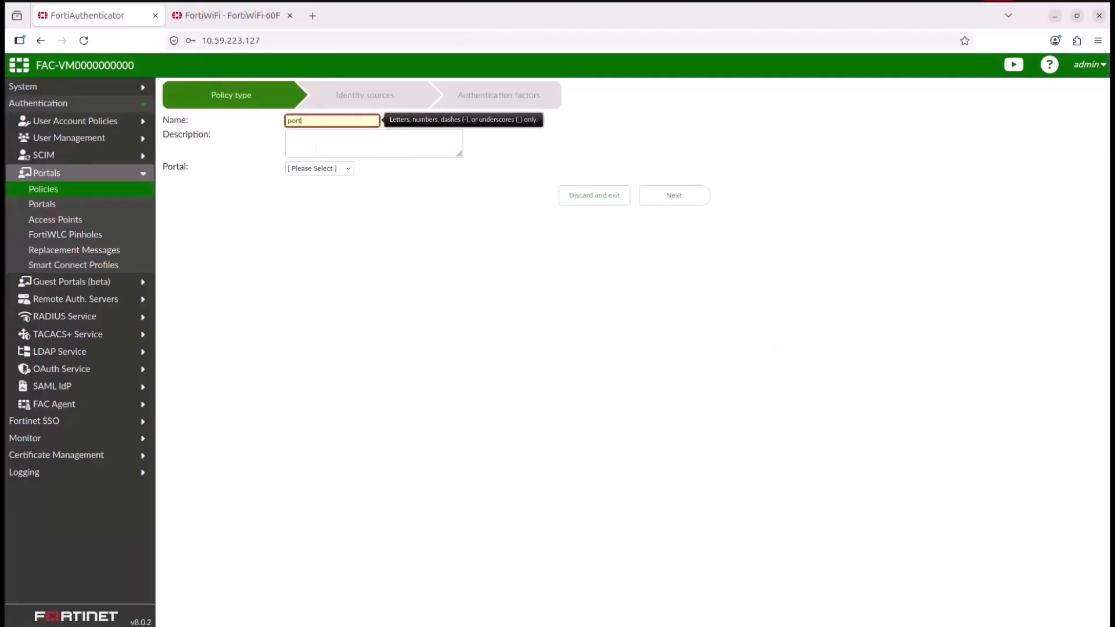
pyautogui.write('al')
pyautogui.click(319, 169)
pyautogui.click(317, 192)
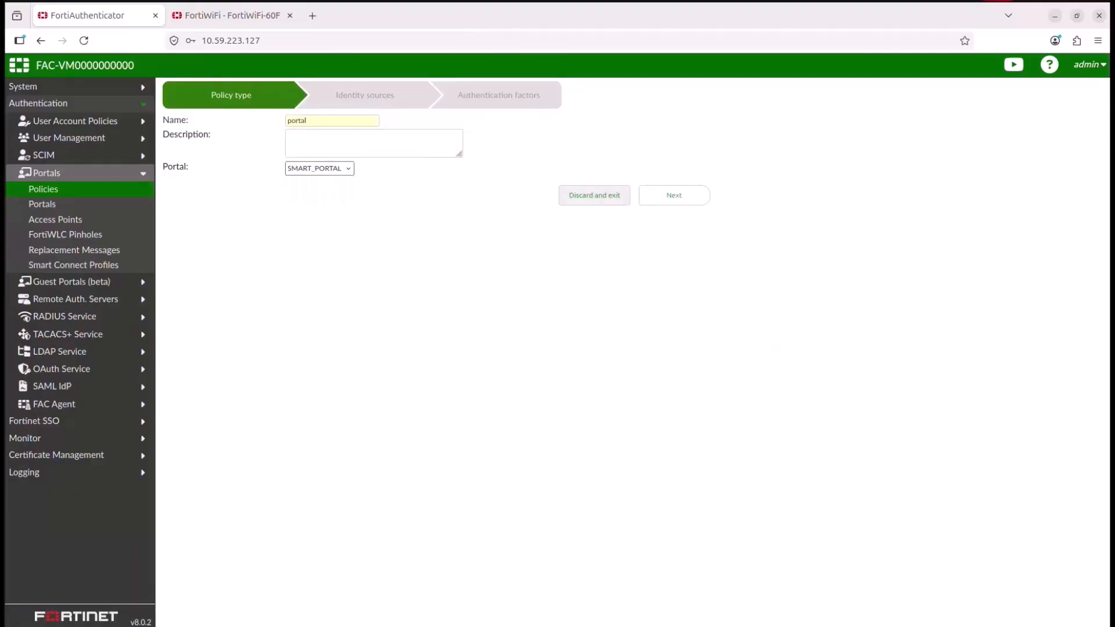
pyautogui.click(674, 196)
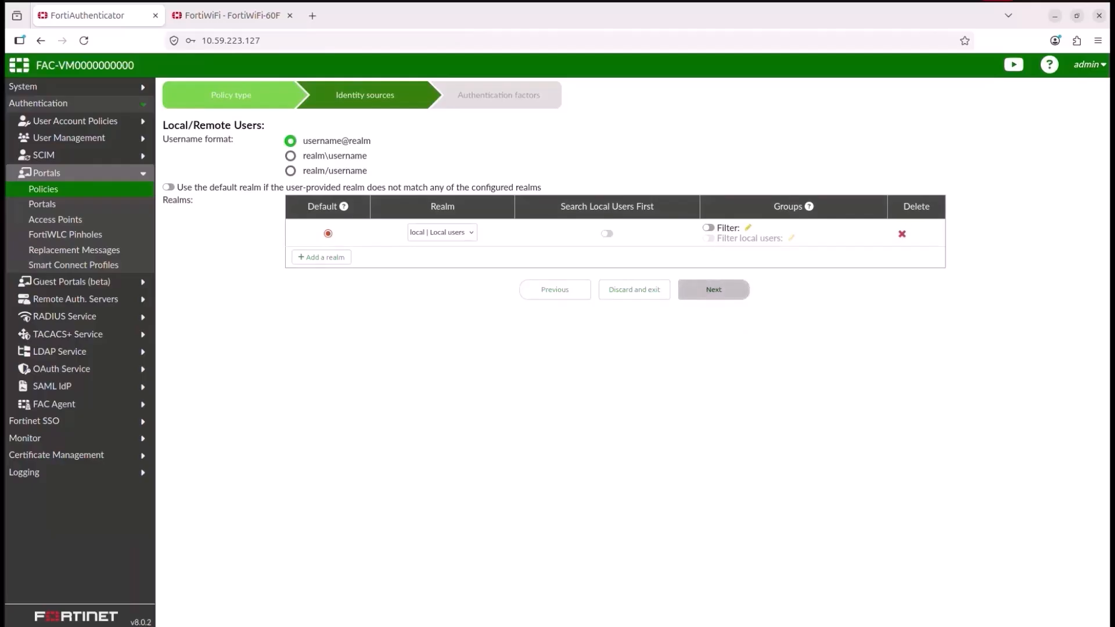
pyautogui.click(714, 289)
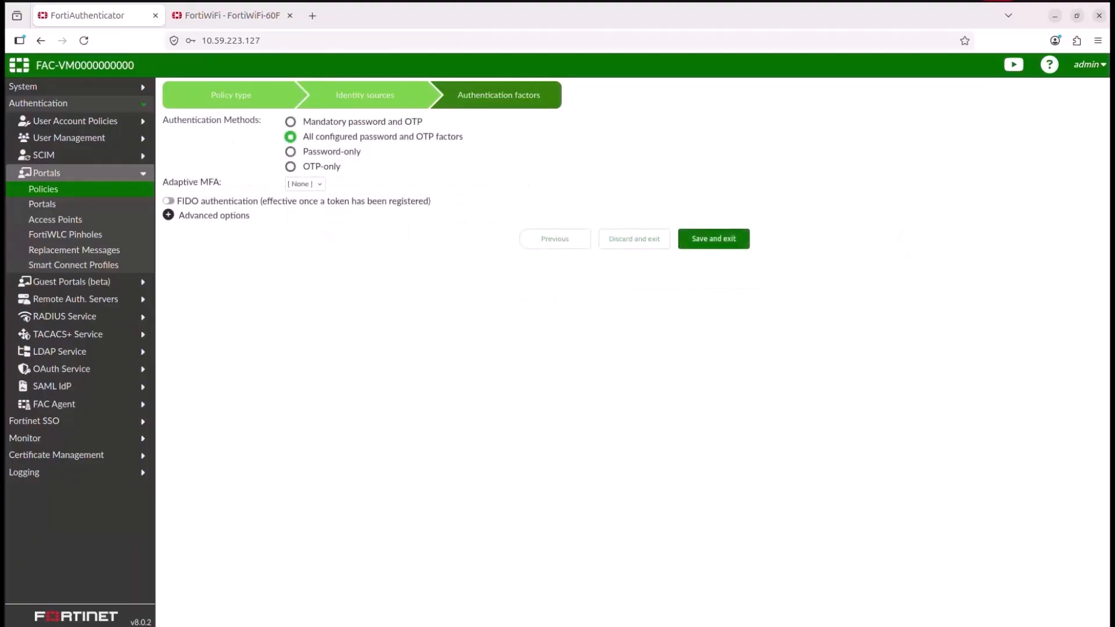
pyautogui.click(714, 239)
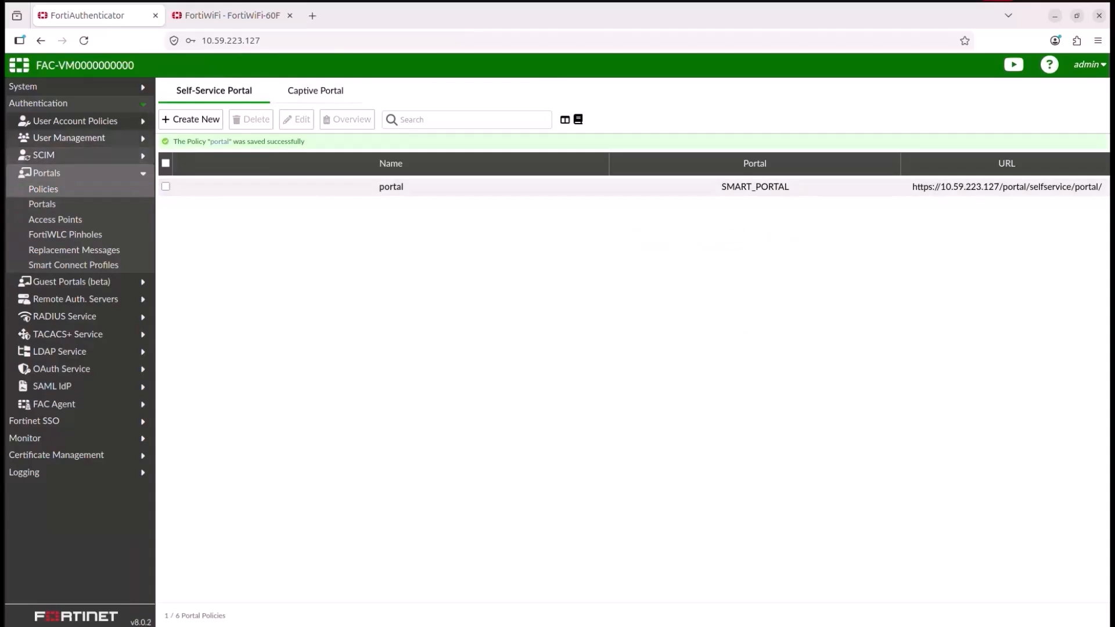
# Step: Create local user u1 with a specified password and save the user
pyautogui.click(69, 137)
pyautogui.click(52, 154)
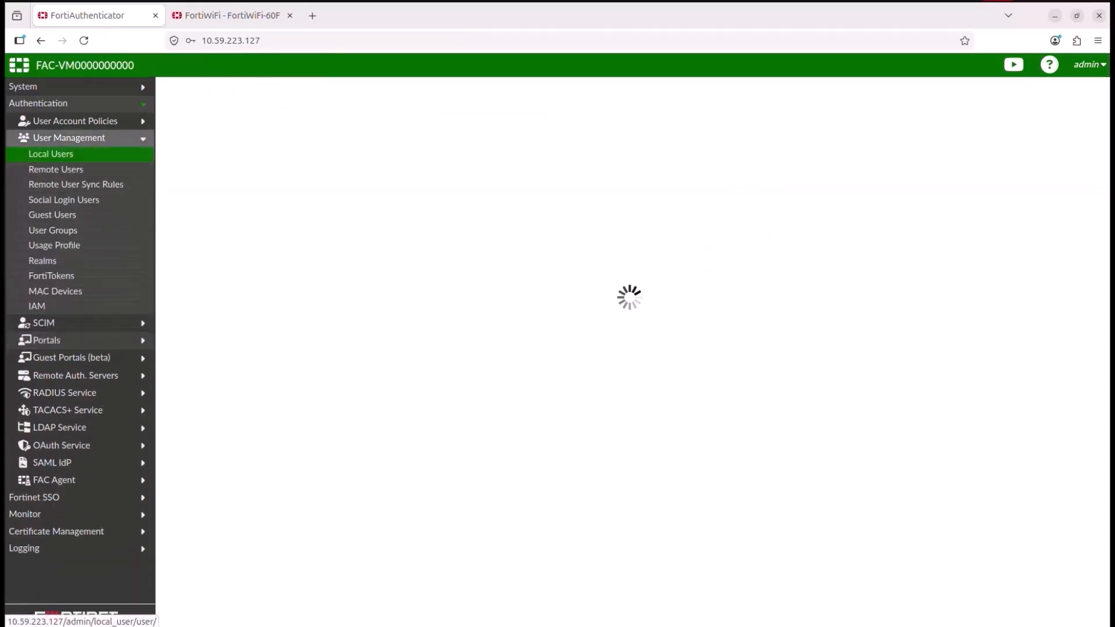
pyautogui.click(190, 91)
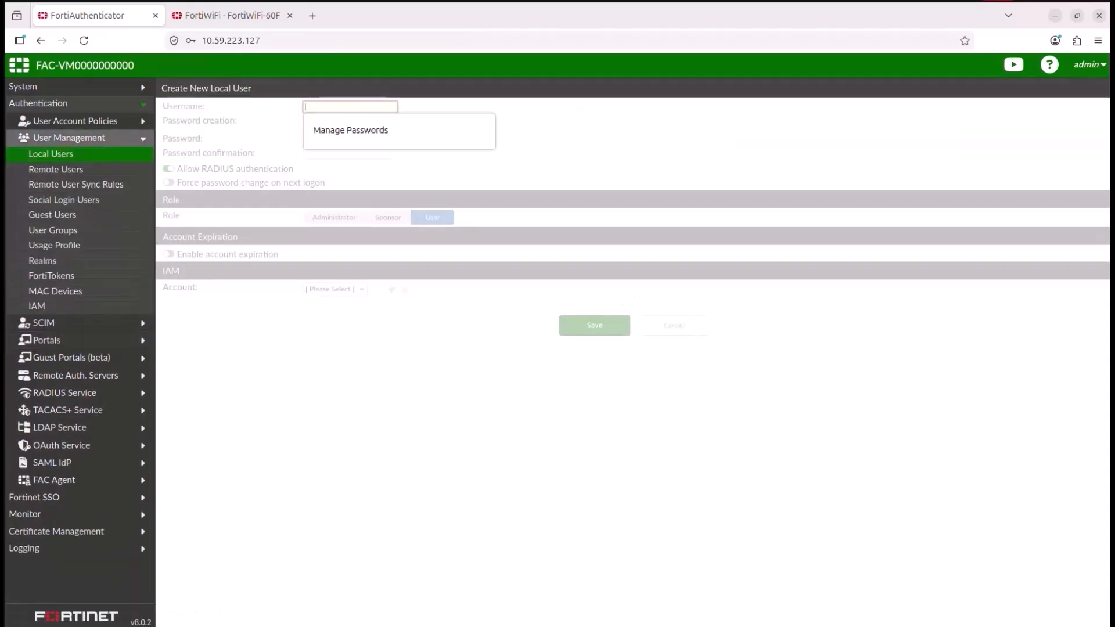
pyautogui.write('u1')
pyautogui.press('Tab')
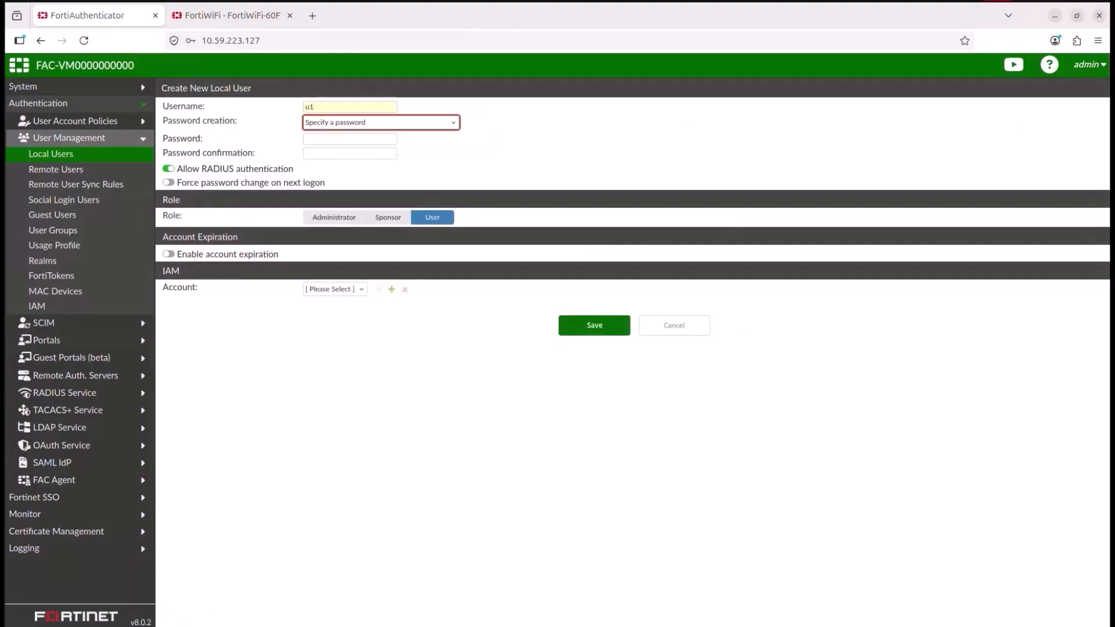
pyautogui.press('Tab')
pyautogui.write('********')
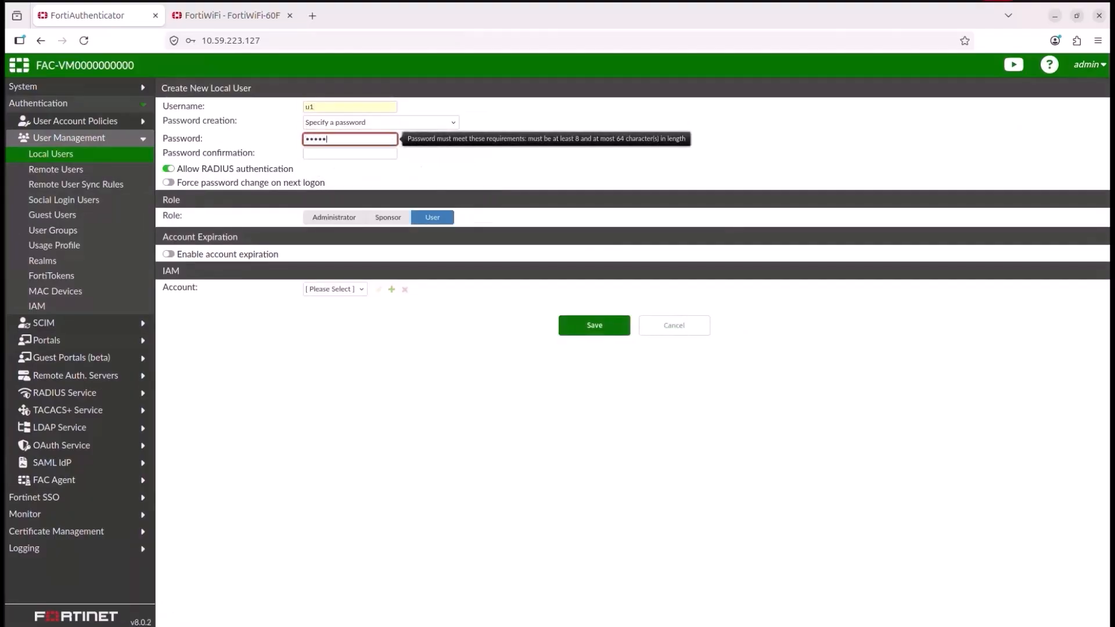
pyautogui.press('Tab')
pyautogui.write('********')
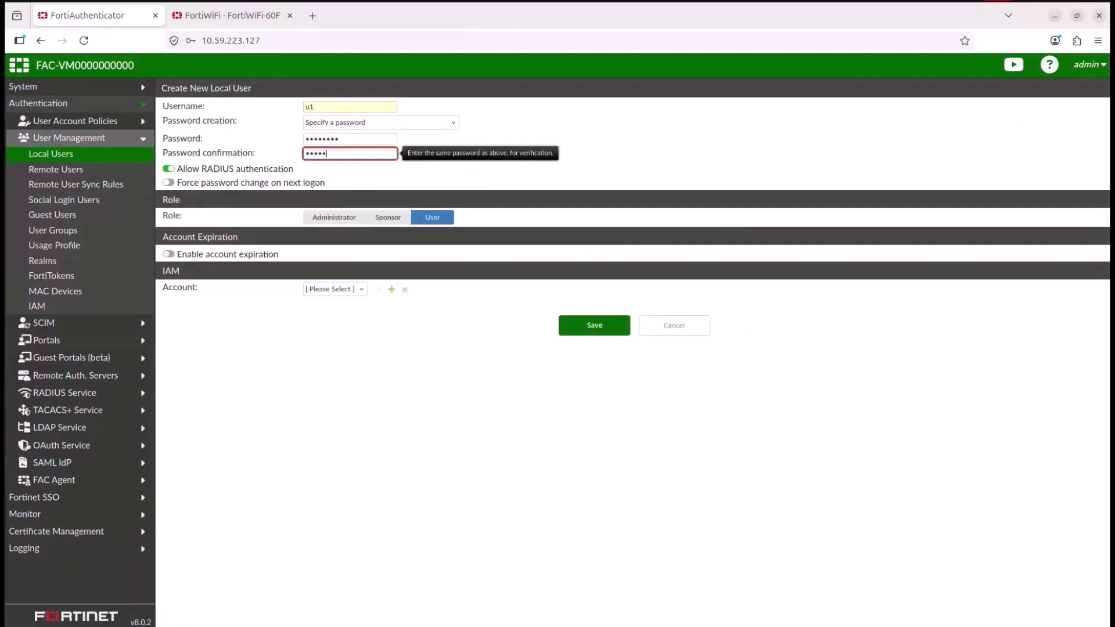
pyautogui.press('Return')
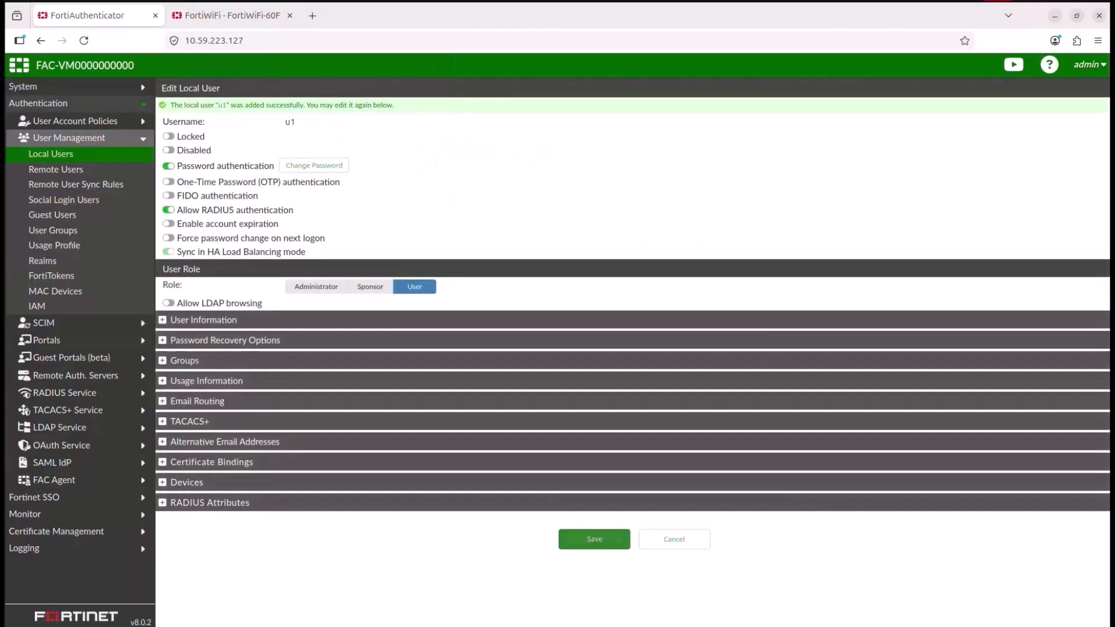
pyautogui.click(594, 540)
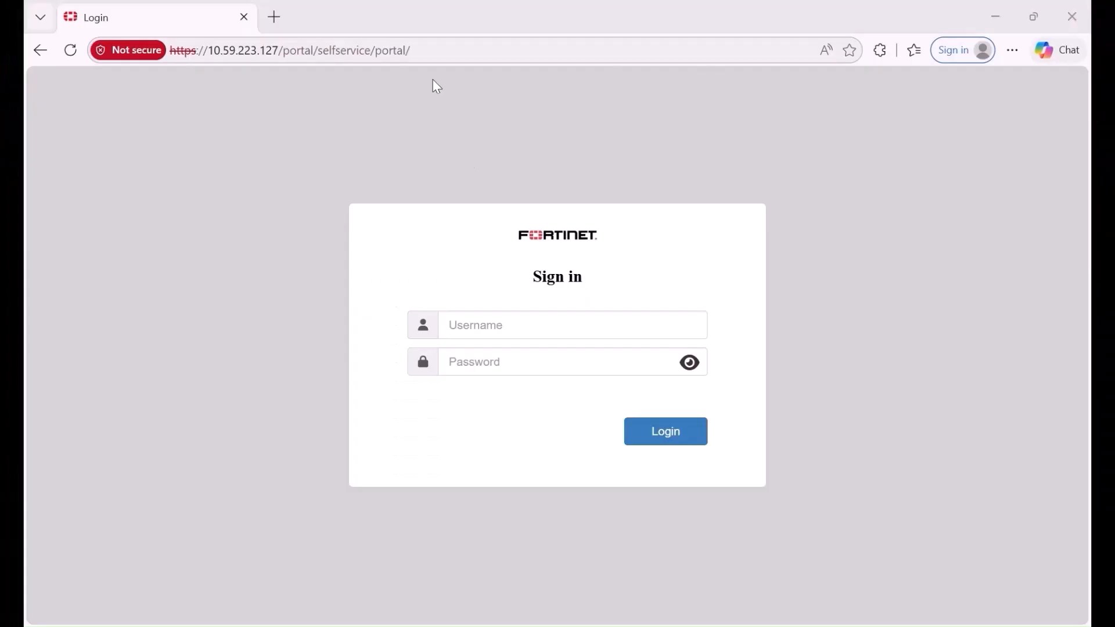
# Step: Sign in to the self-service portal as u1 with the account password
pyautogui.click(482, 327)
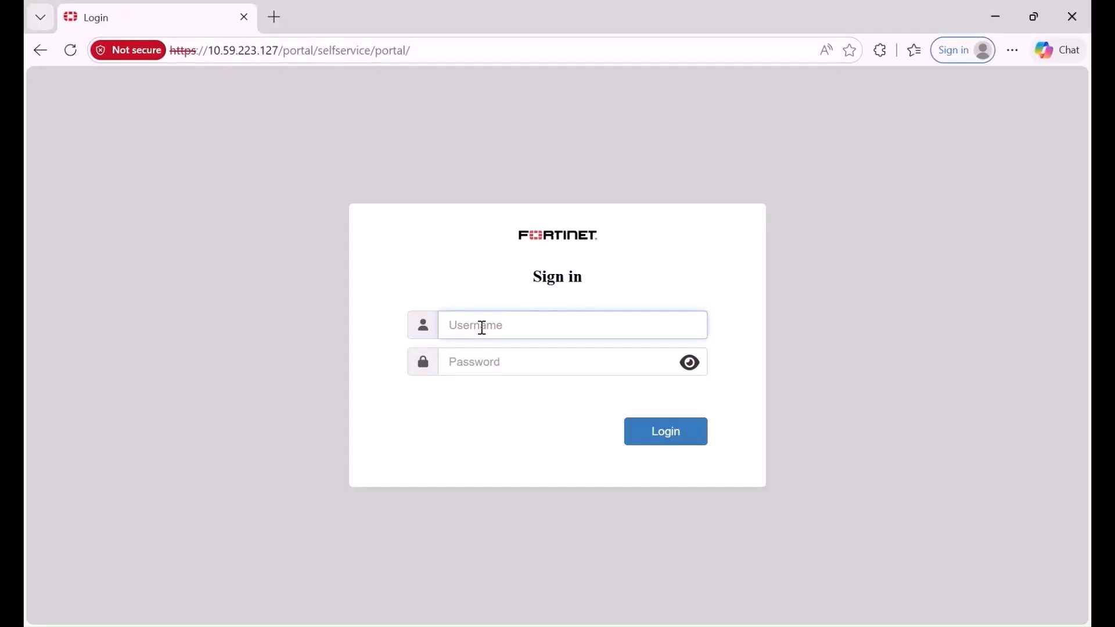
pyautogui.write('u1')
pyautogui.press('Tab')
pyautogui.write('•')
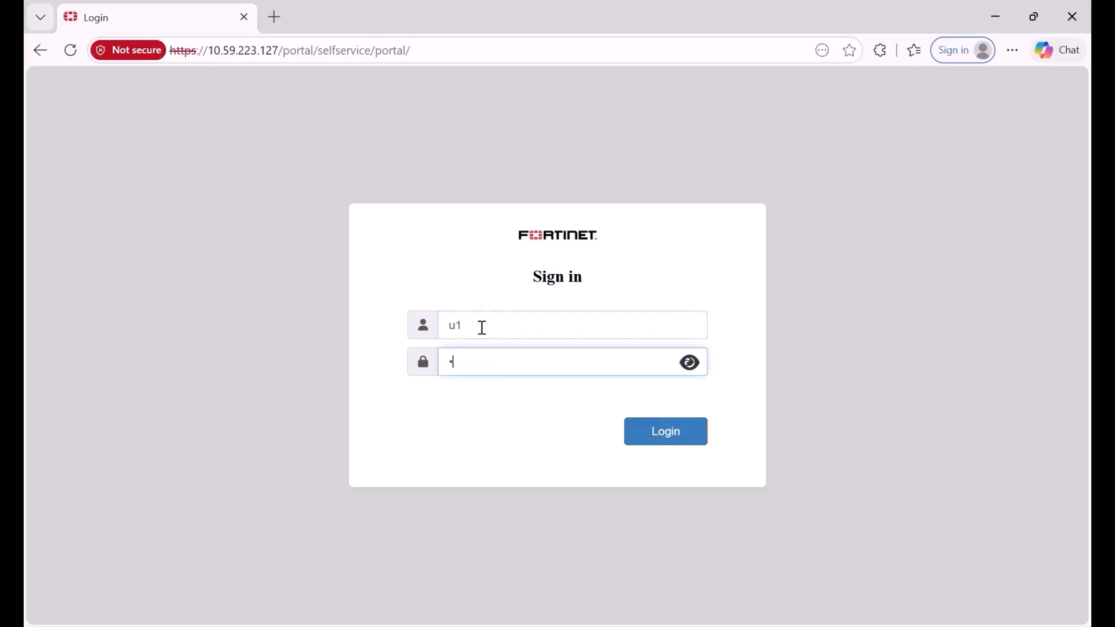
pyautogui.write('•••••••')
pyautogui.press('Return')
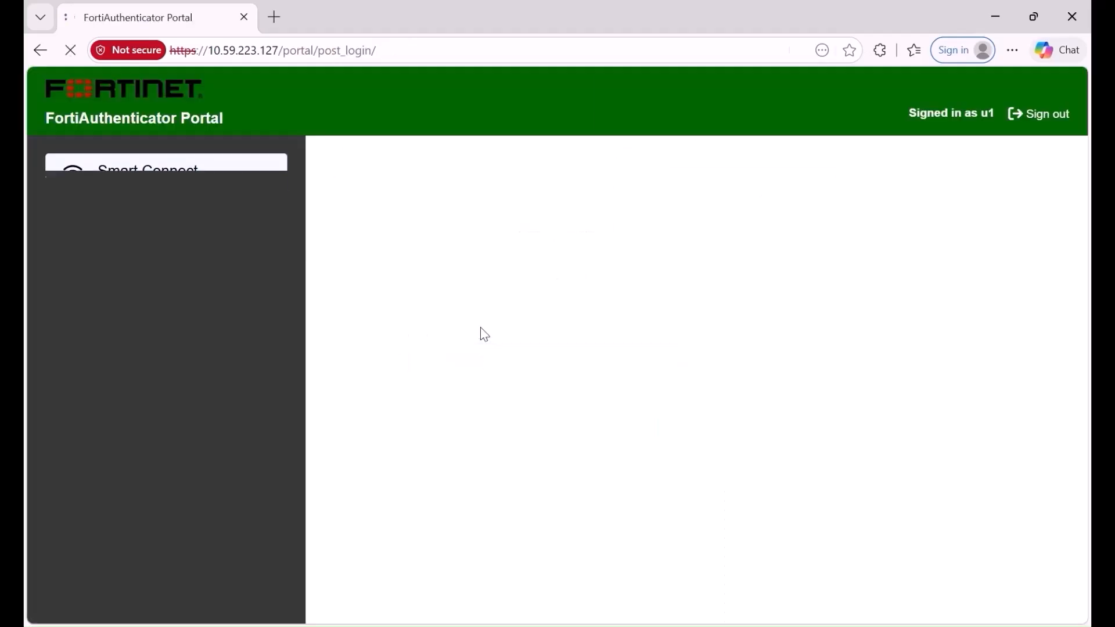
# Step: Launch Smart Connect from the portal, allow the application to open, and finish its setup
pyautogui.click(791, 271)
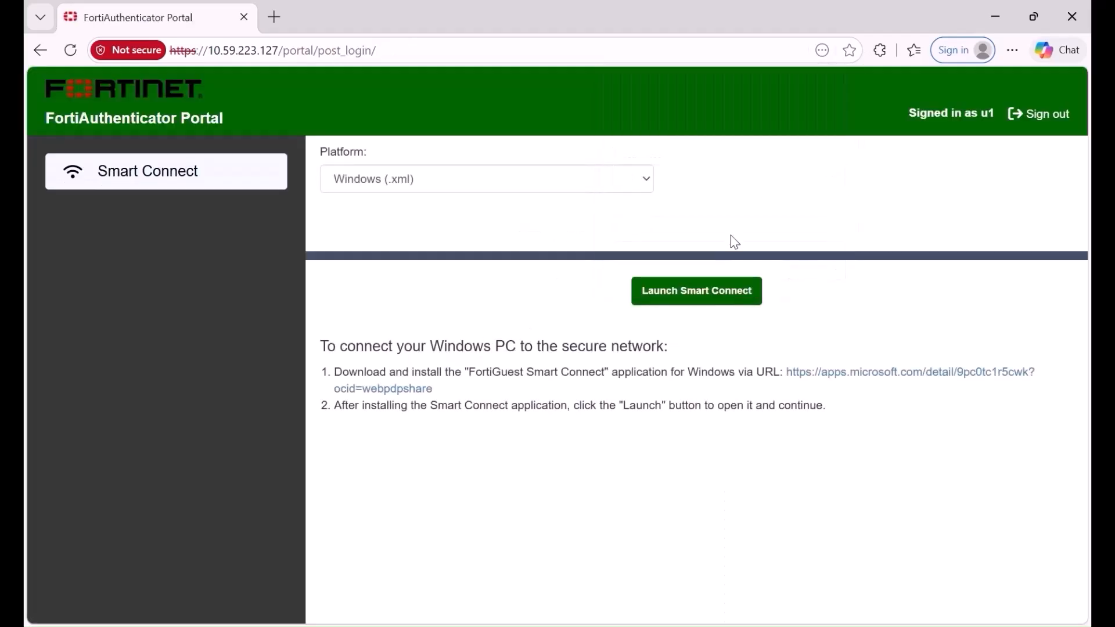
pyautogui.click(675, 306)
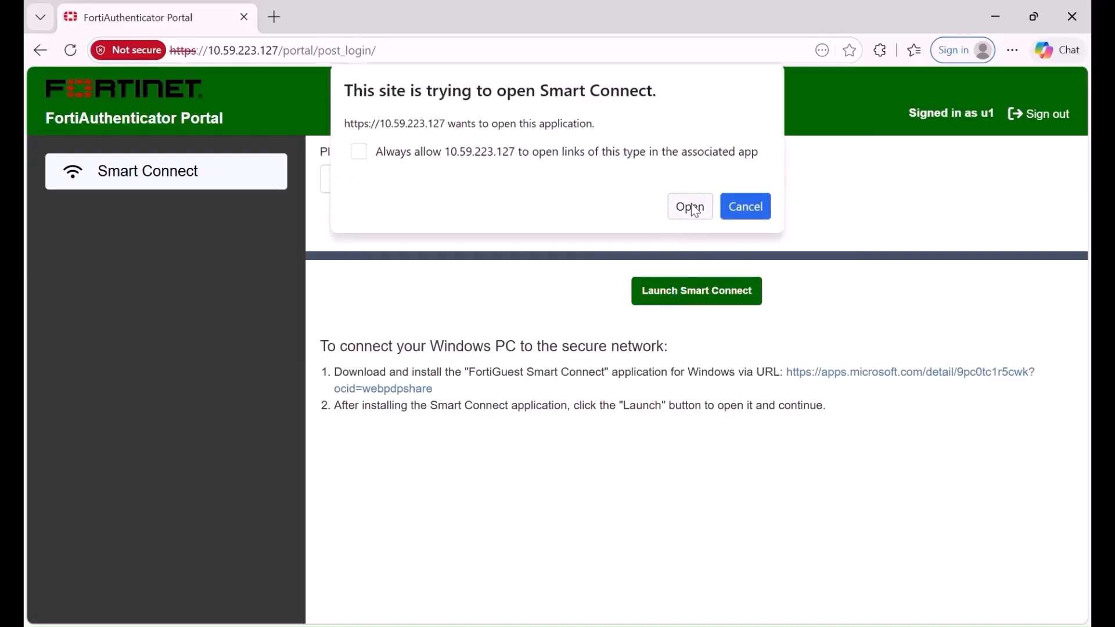
pyautogui.click(692, 208)
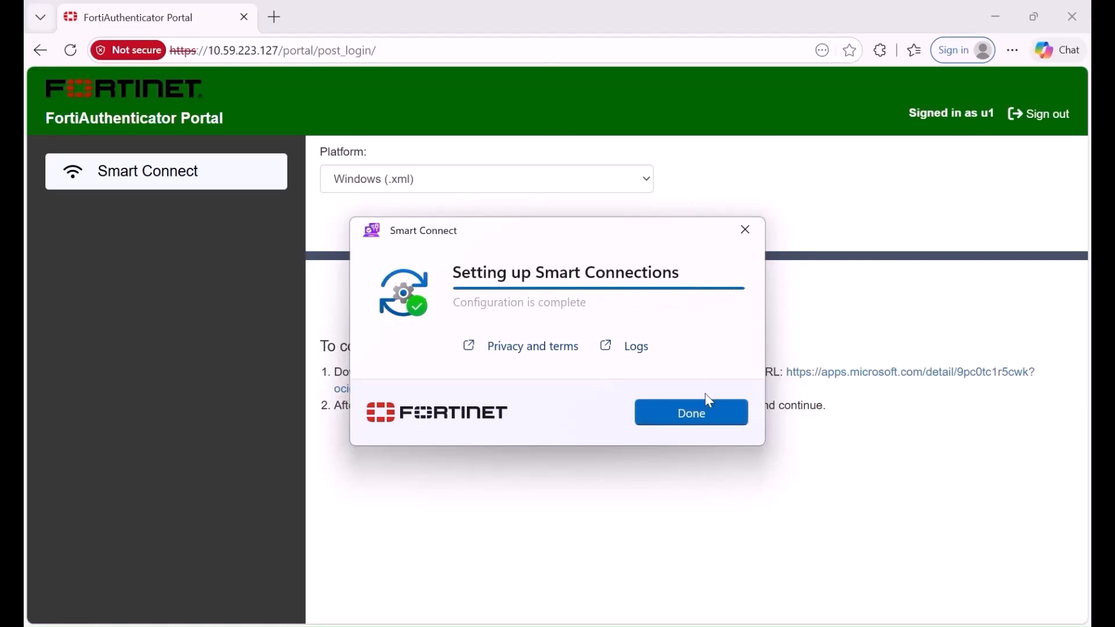
pyautogui.click(697, 416)
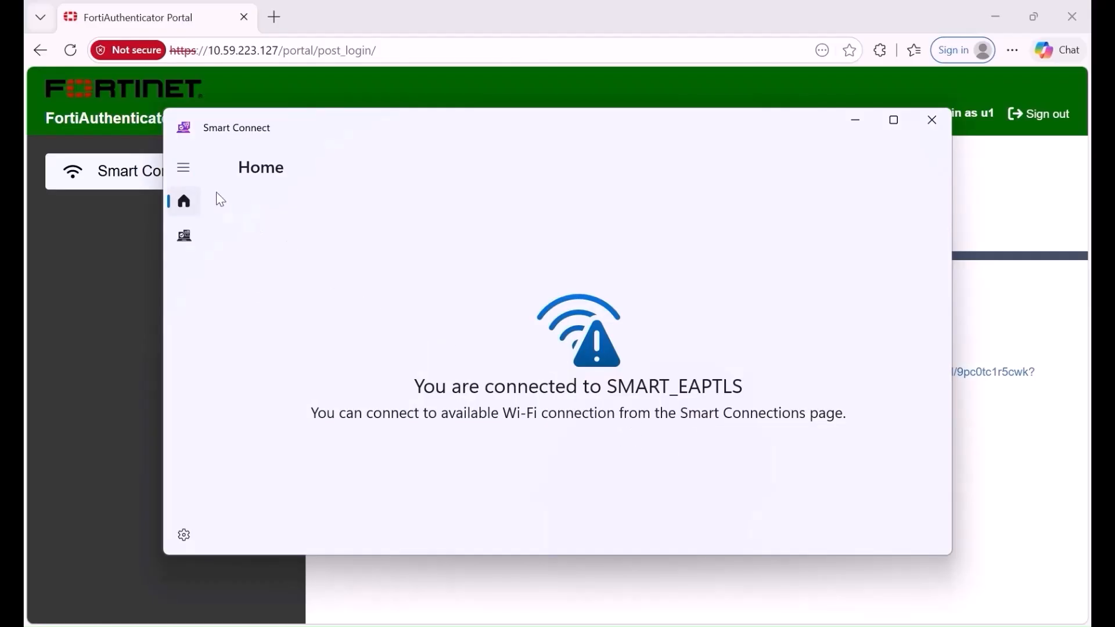
# Step: Open the Smart Connections page and disconnect the computer from the SMART_EAPTLS Wi-Fi network
pyautogui.click(180, 167)
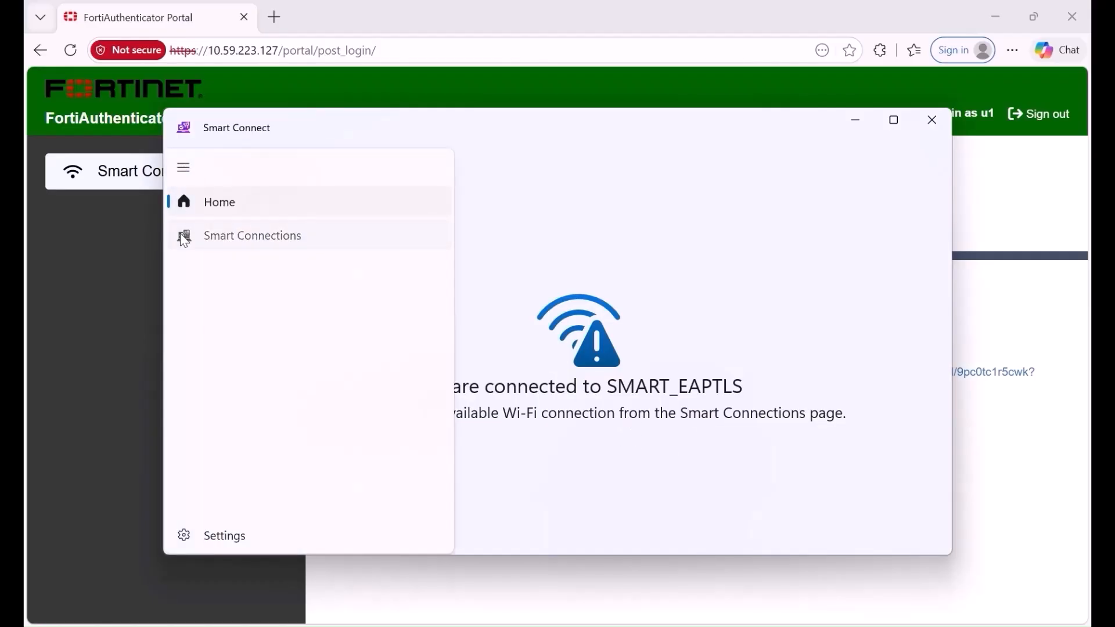
pyautogui.click(184, 240)
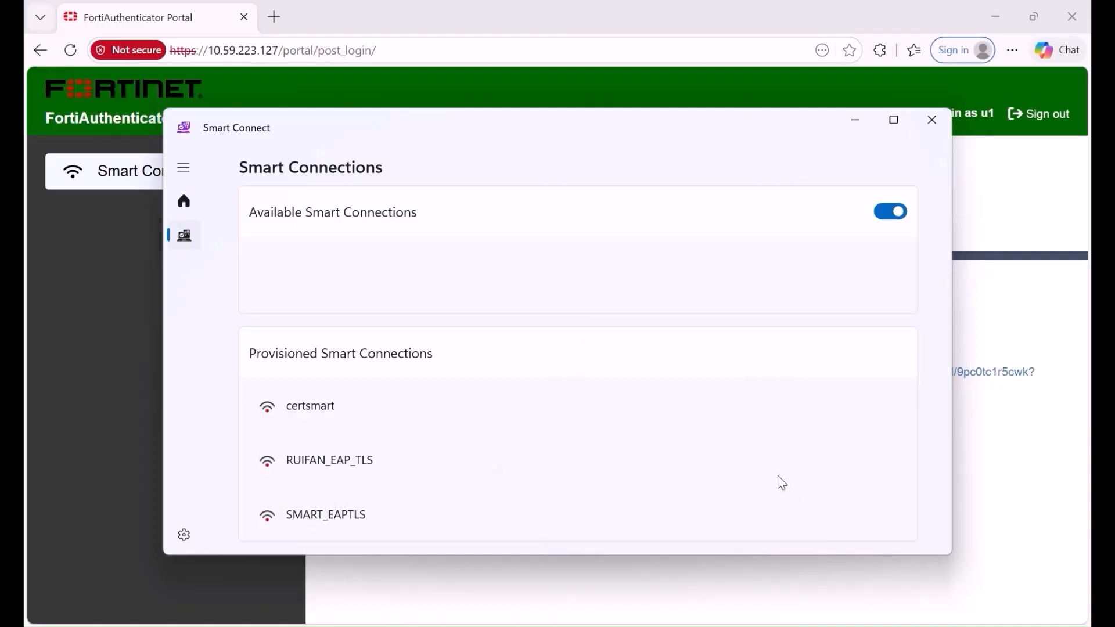
pyautogui.click(947, 625)
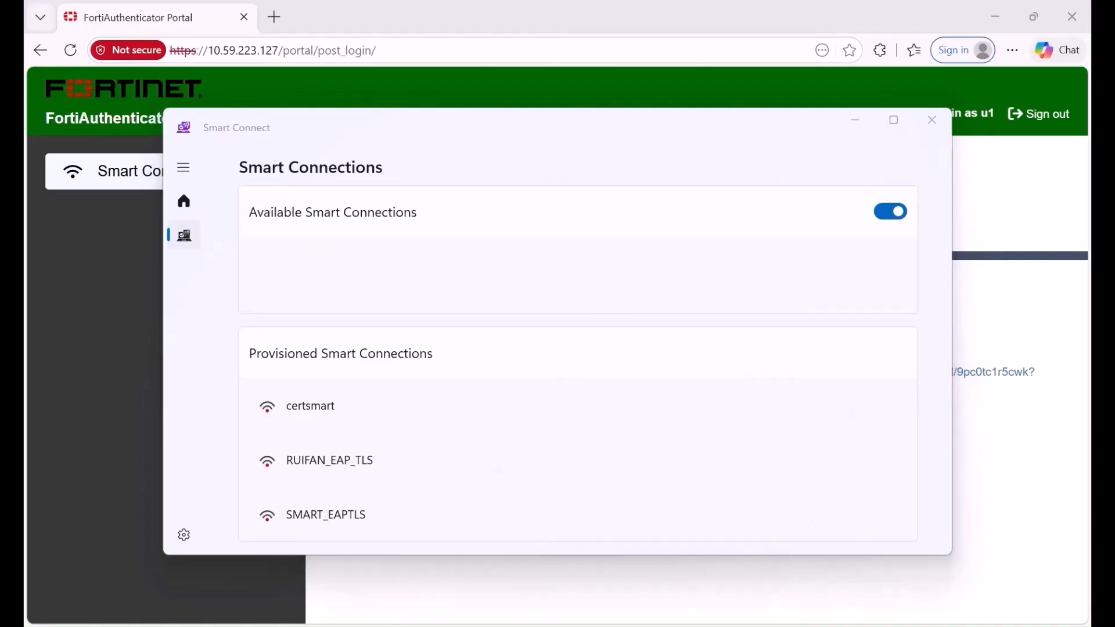
pyautogui.click(865, 333)
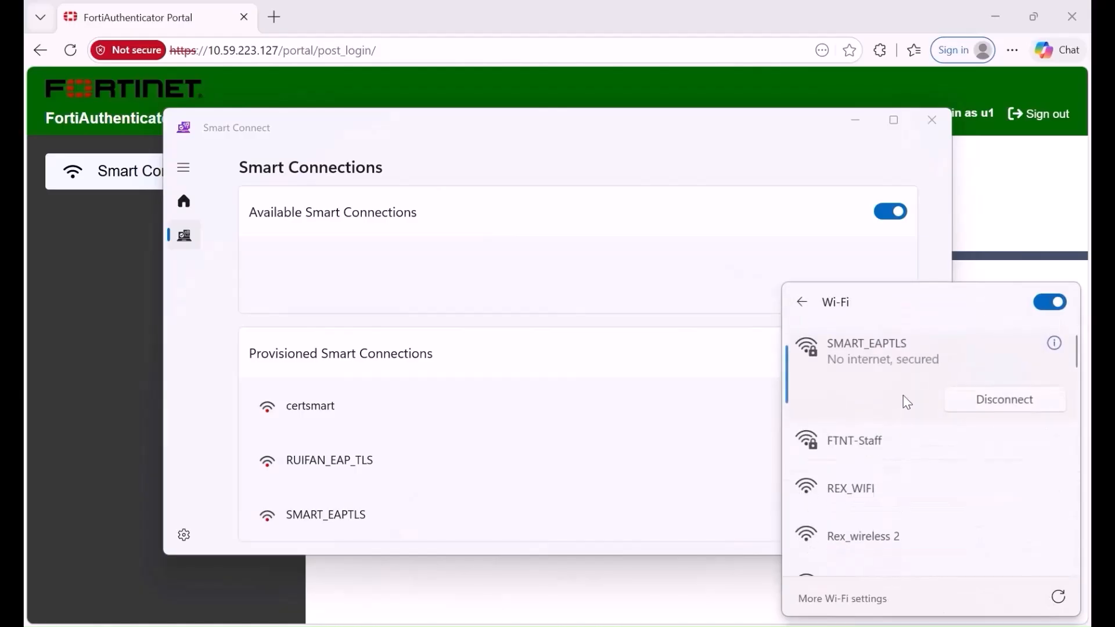
pyautogui.click(679, 374)
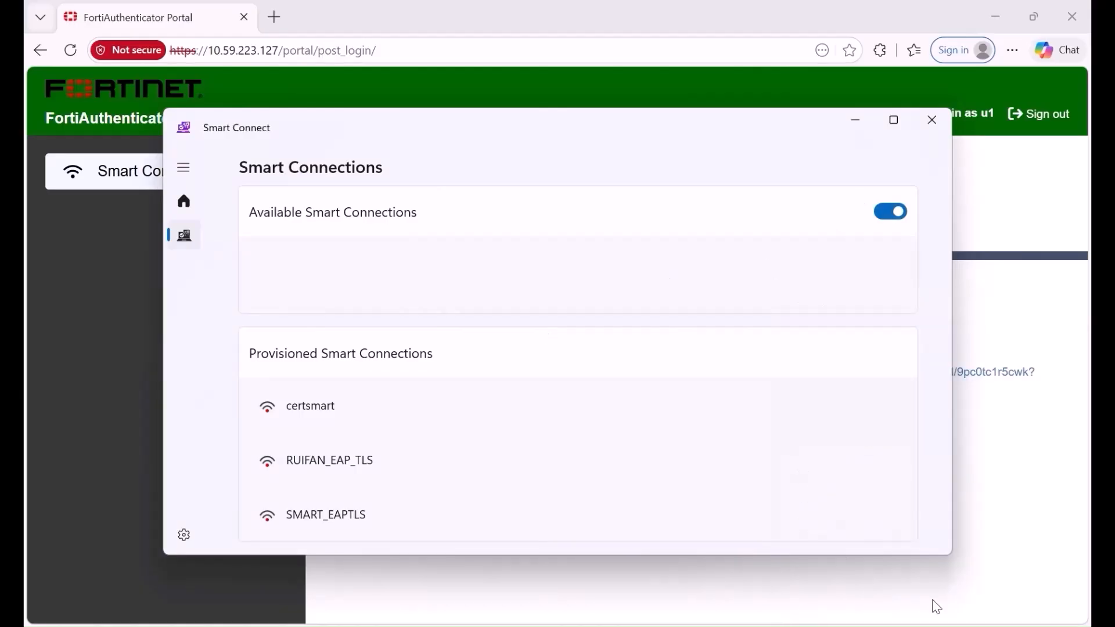
pyautogui.click(953, 626)
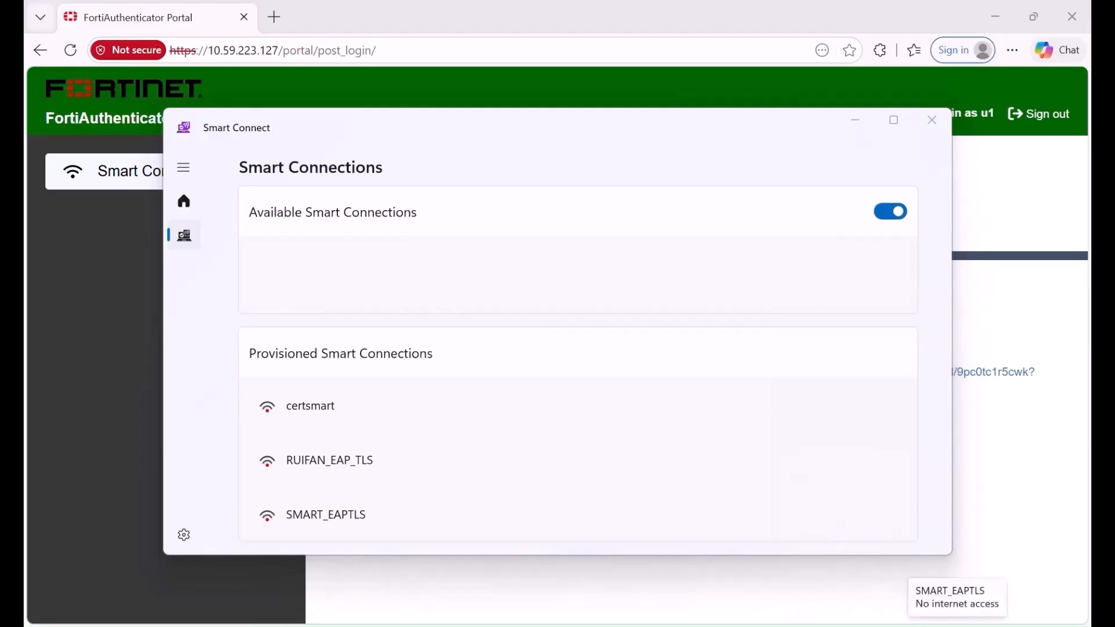
pyautogui.click(864, 343)
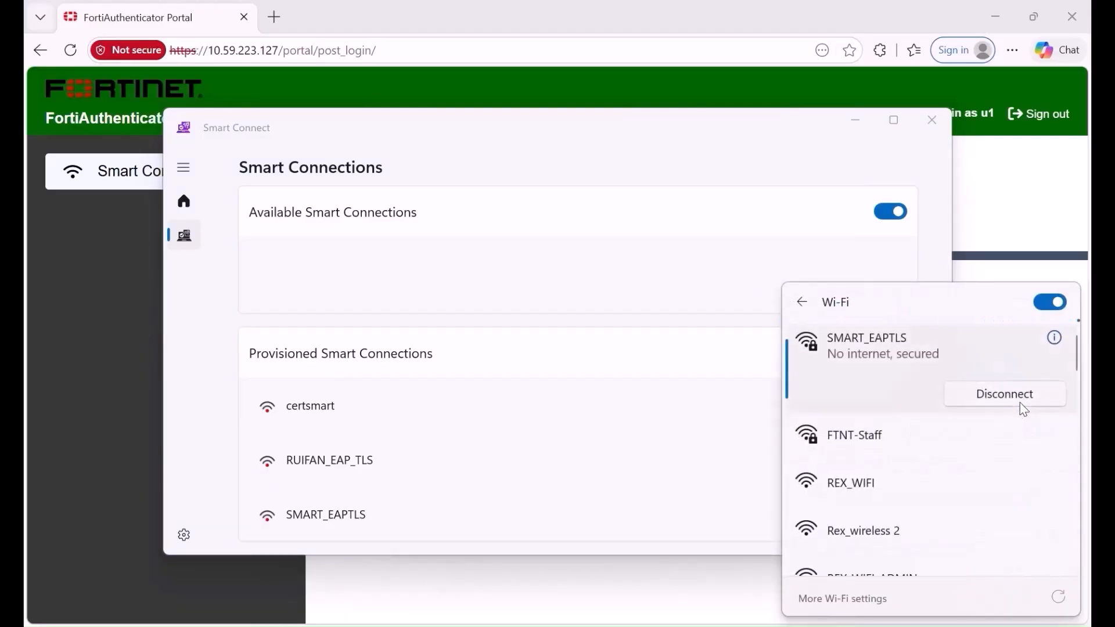
pyautogui.click(1023, 410)
# Step: Connect to SMART_EAPTLS from the available Smart Connections
pyautogui.click(620, 315)
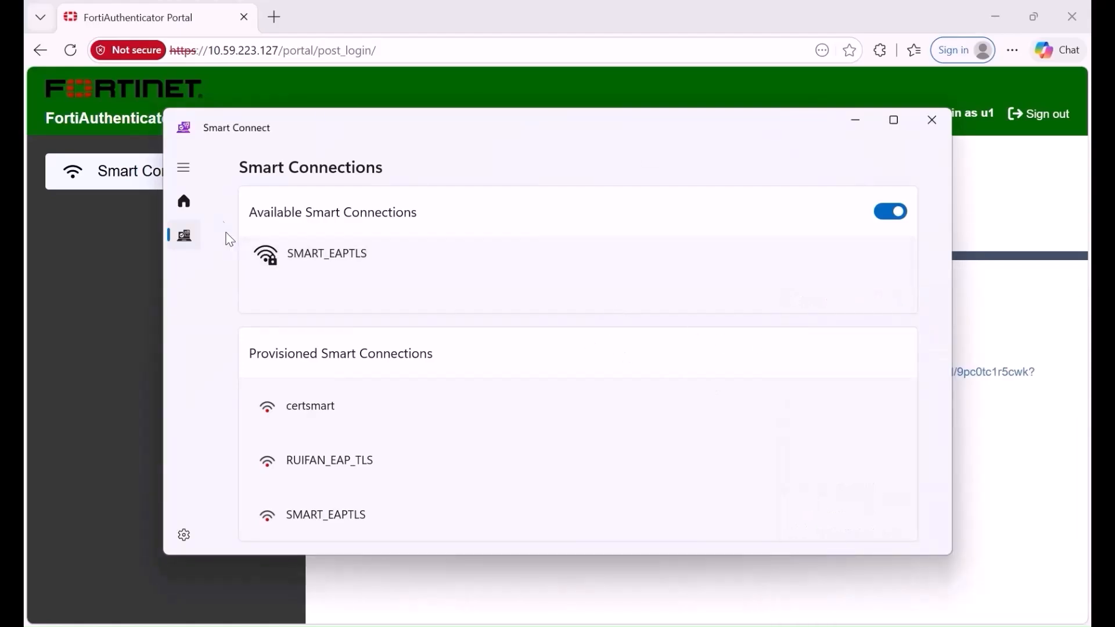
pyautogui.click(361, 260)
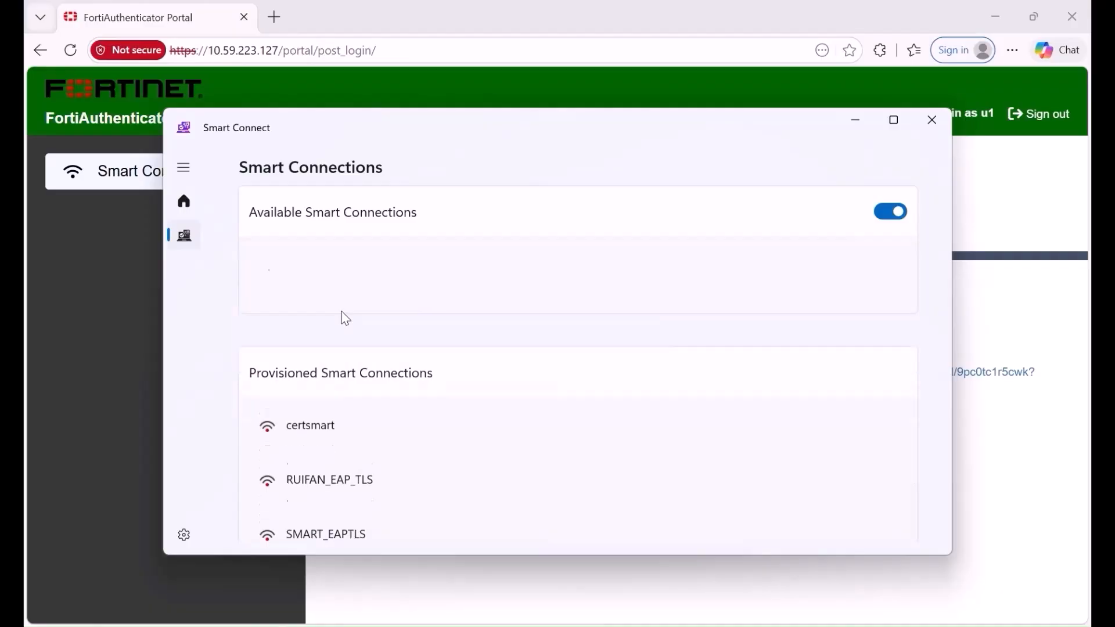
pyautogui.click(303, 269)
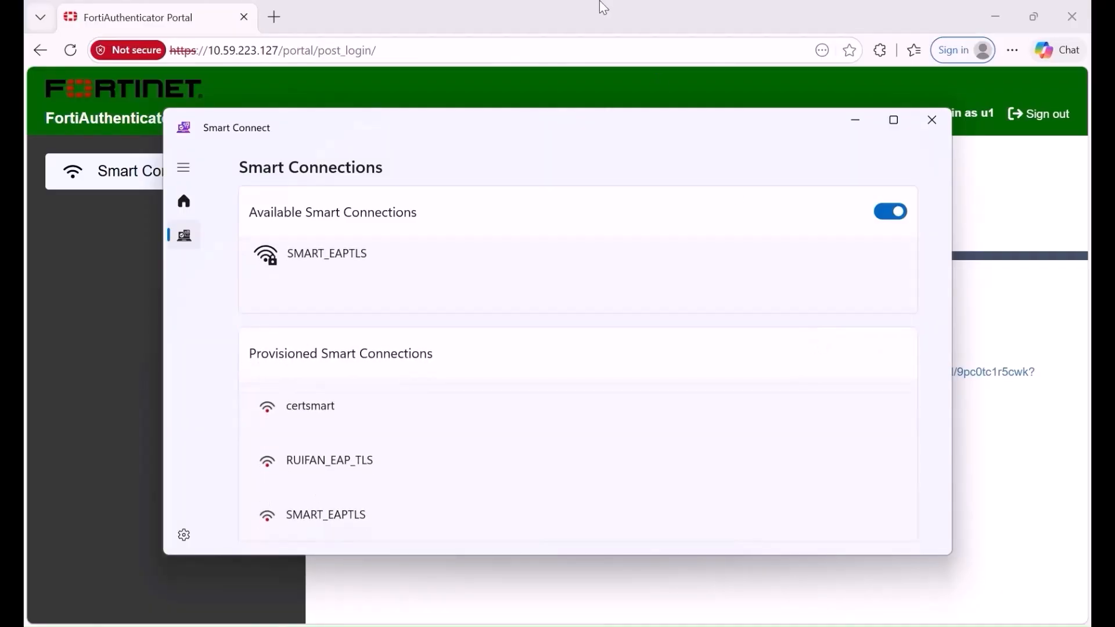
pyautogui.click(389, 260)
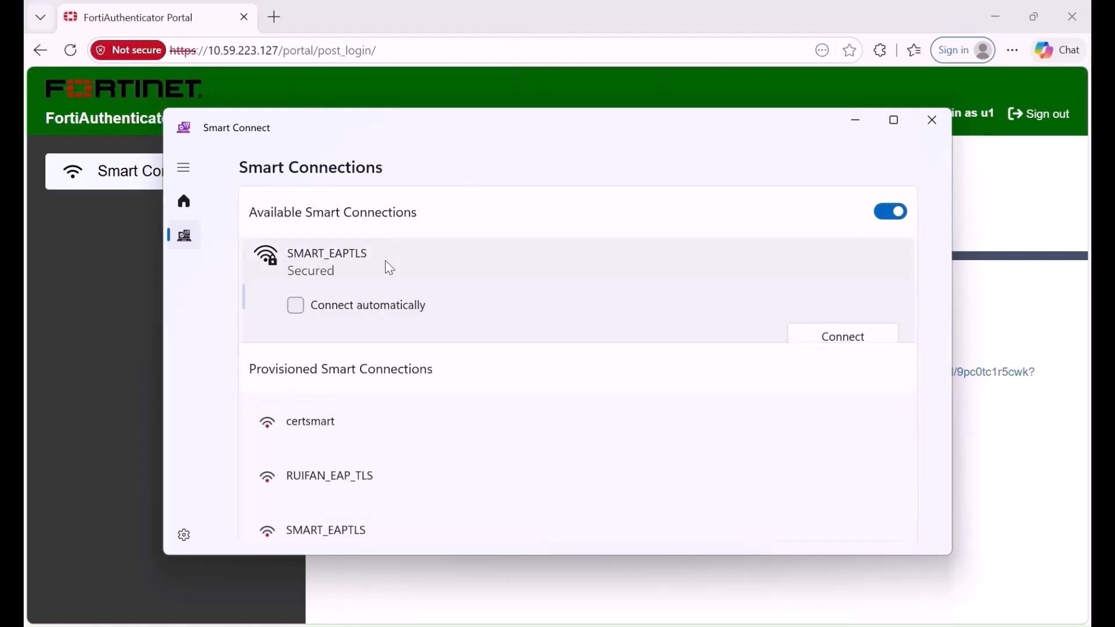
pyautogui.click(839, 340)
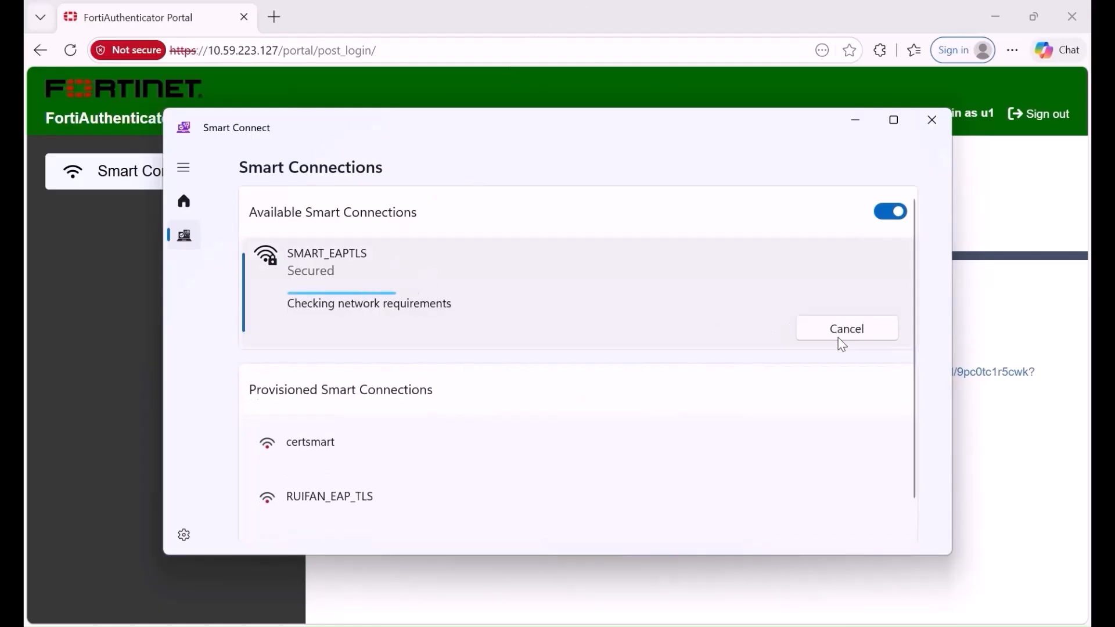